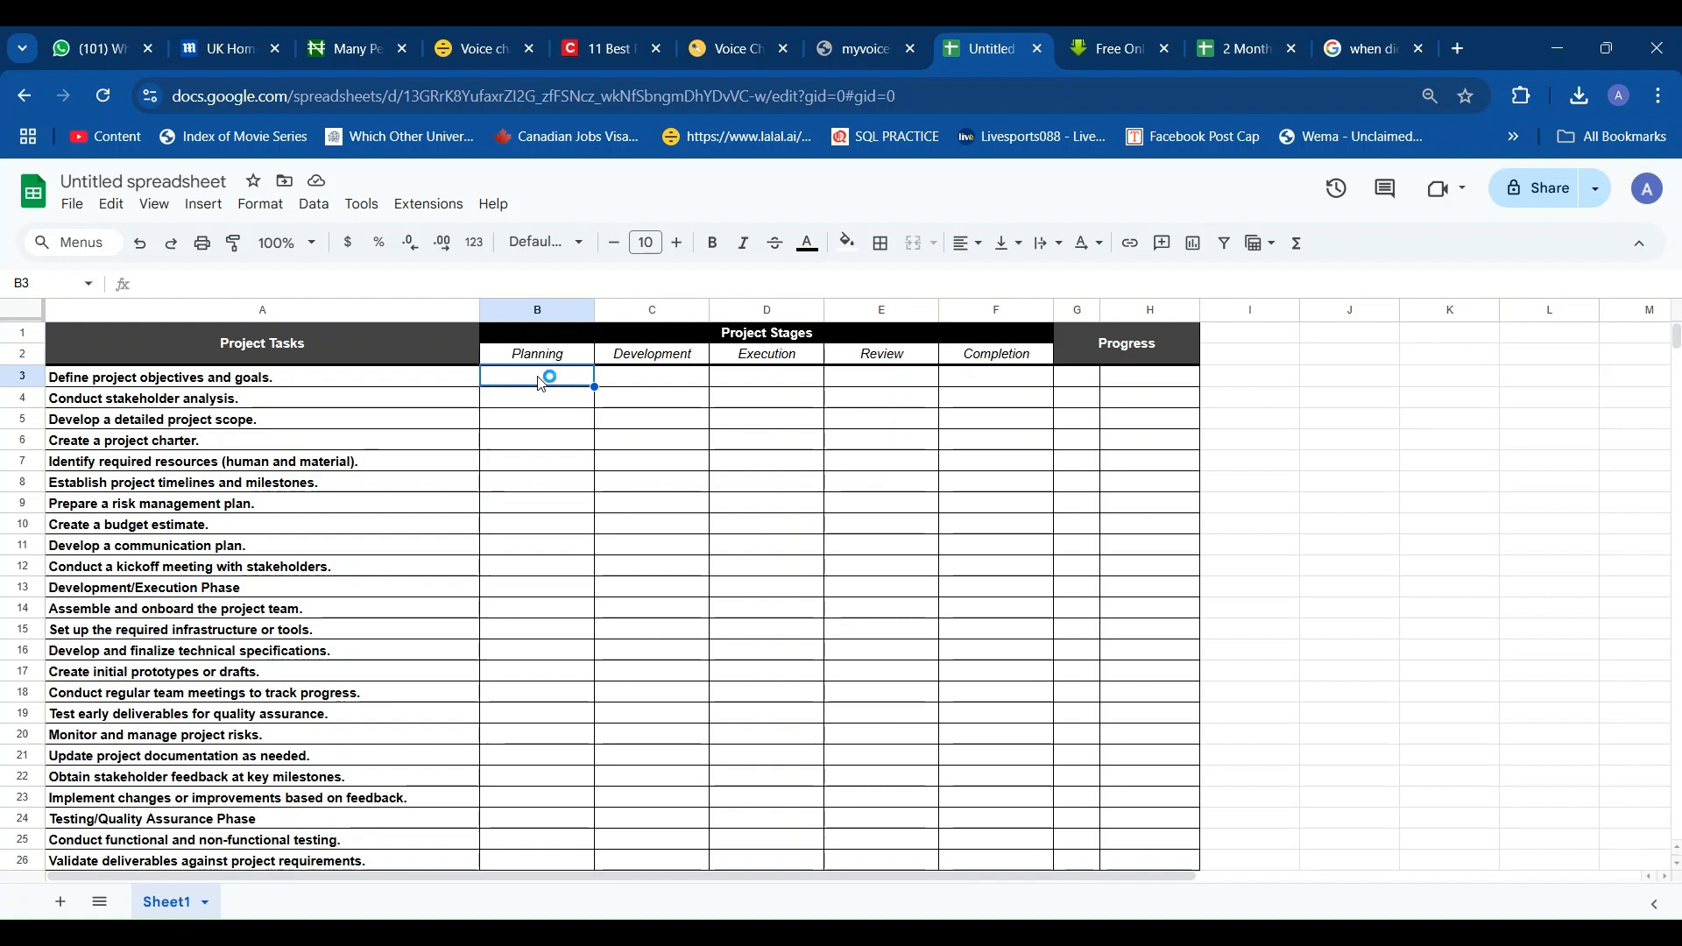
# Insert checkboxes in every cell of B3:F26 under the project stages and colour them black.
pyautogui.click(204, 208)
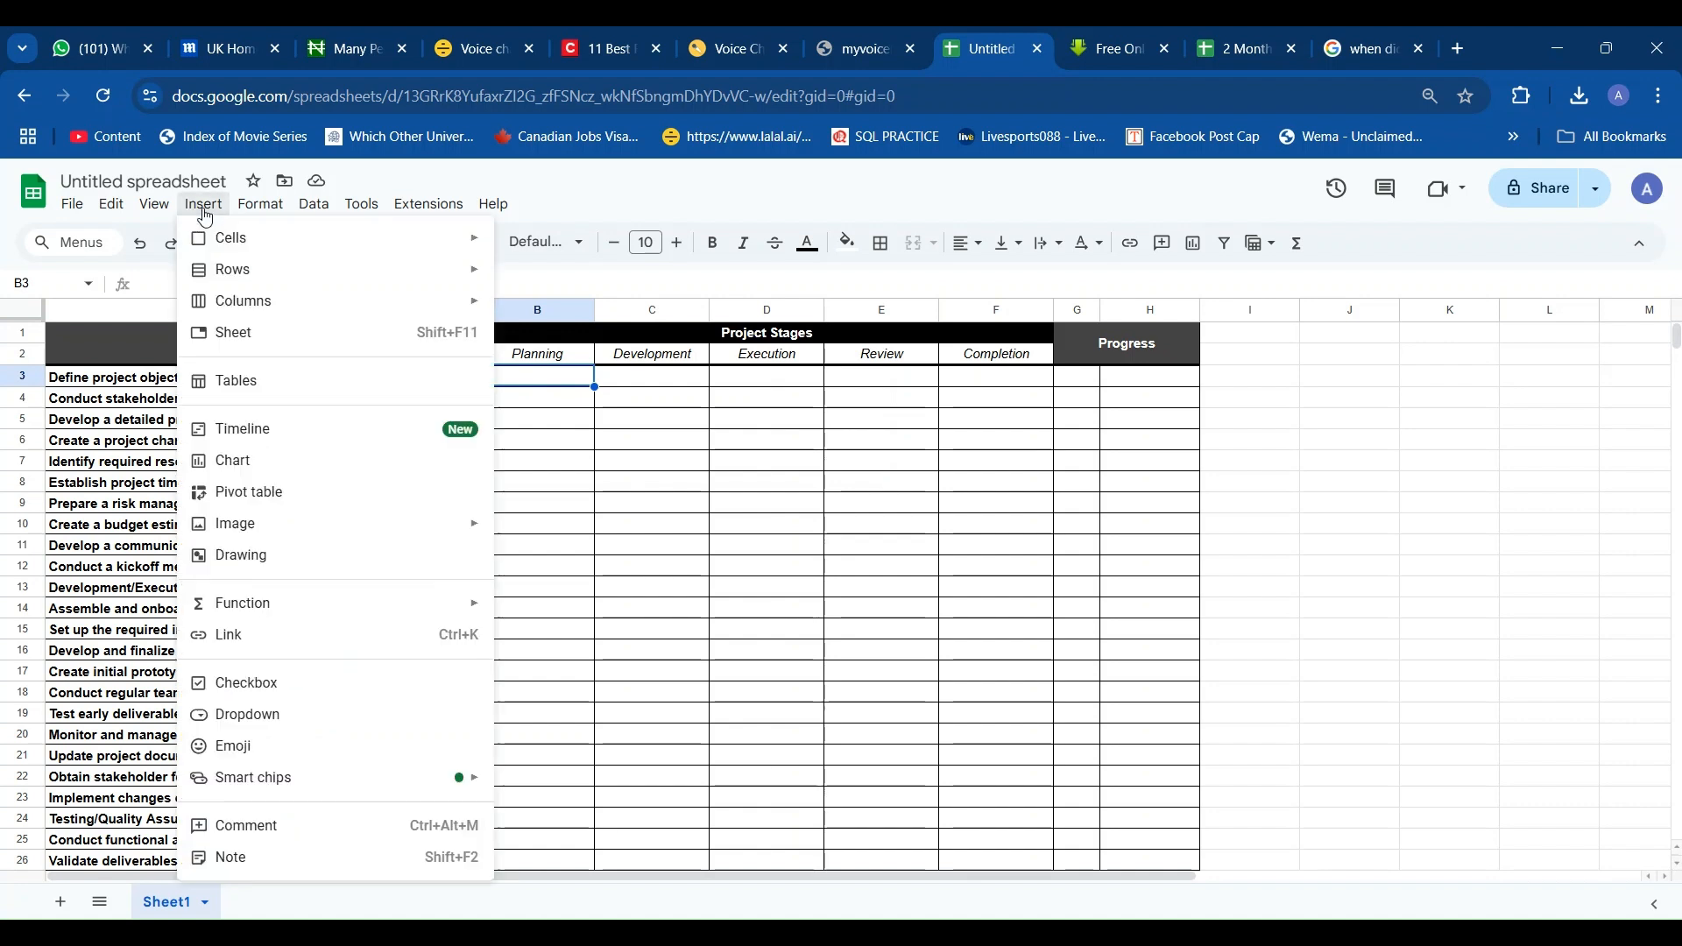
pyautogui.click(268, 694)
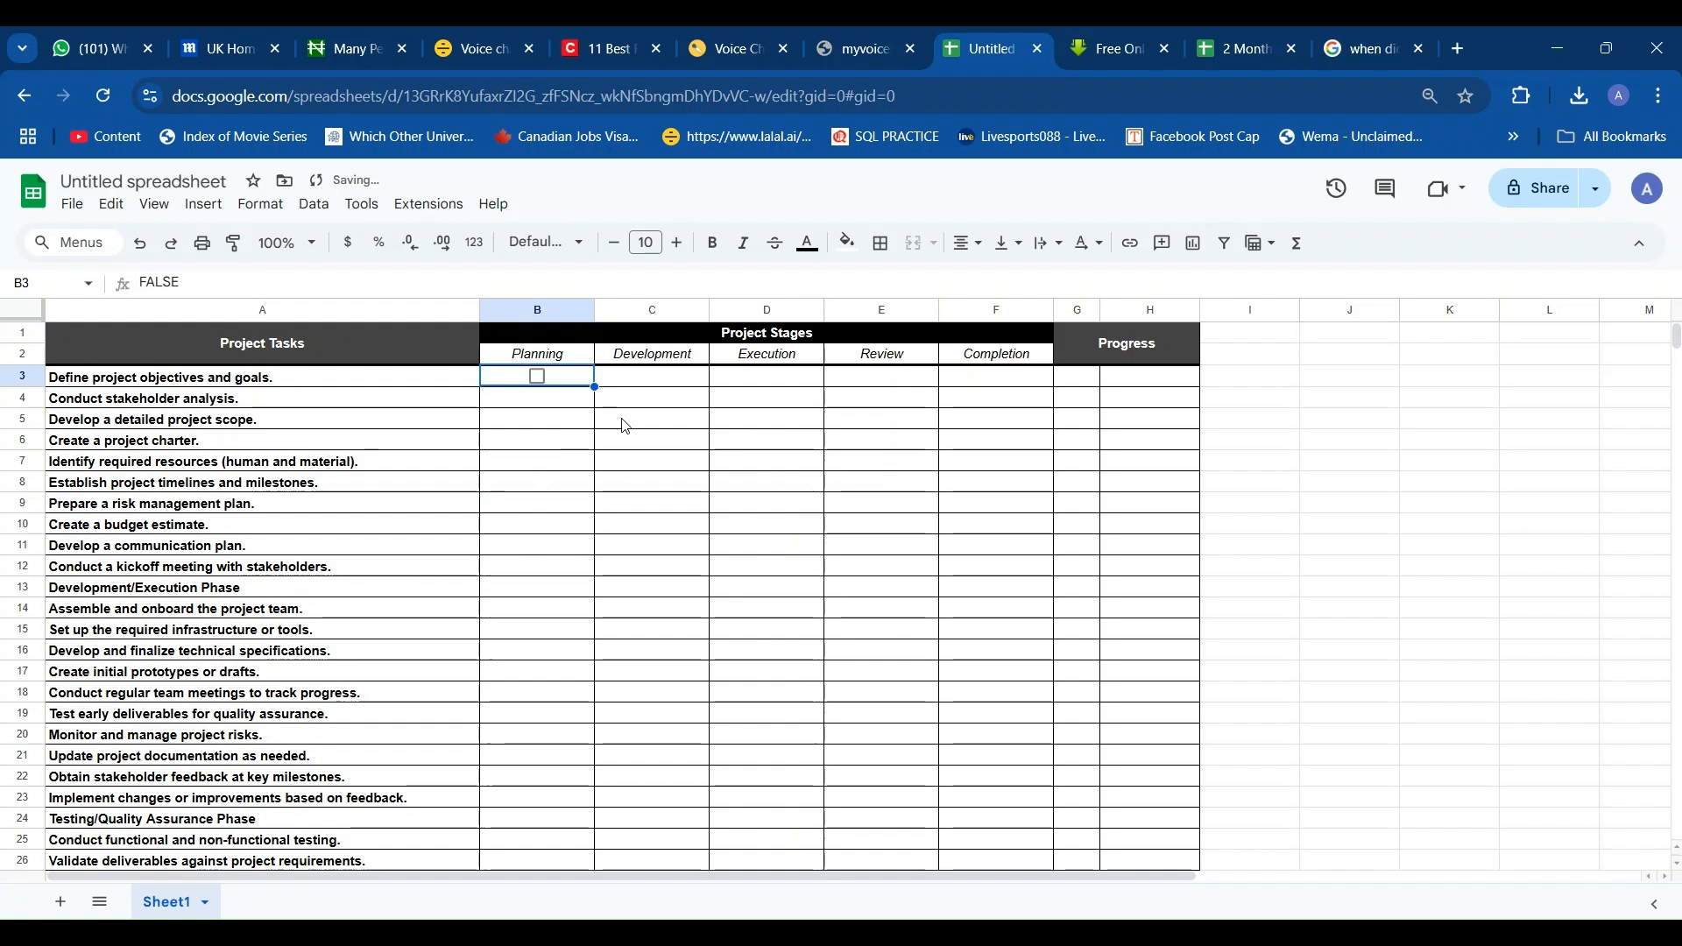
pyautogui.hotkey('shift', 'Down')
pyautogui.hotkey('shift', 'Down')
pyautogui.hotkey('shift', 'Down')
pyautogui.hotkey('shift', 'Down')
pyautogui.hotkey('shift', 'Down')
pyautogui.hotkey('shift', 'Down')
pyautogui.hotkey('shift', 'Down')
pyautogui.hotkey('shift', 'Down')
pyautogui.hotkey('shift', 'Down')
pyautogui.hotkey('shift', 'Down')
pyautogui.hotkey('shift', 'Down')
pyautogui.hotkey('shift', 'Down')
pyautogui.hotkey('shift', 'Down')
pyautogui.hotkey('shift', 'Down')
pyautogui.hotkey('shift', 'Down')
pyautogui.hotkey('shift', 'Down')
pyautogui.hotkey('shift', 'Down')
pyautogui.hotkey('shift', 'Down')
pyautogui.hotkey('shift', 'Down')
pyautogui.hotkey('shift', 'Down')
pyautogui.hotkey('shift', 'Down')
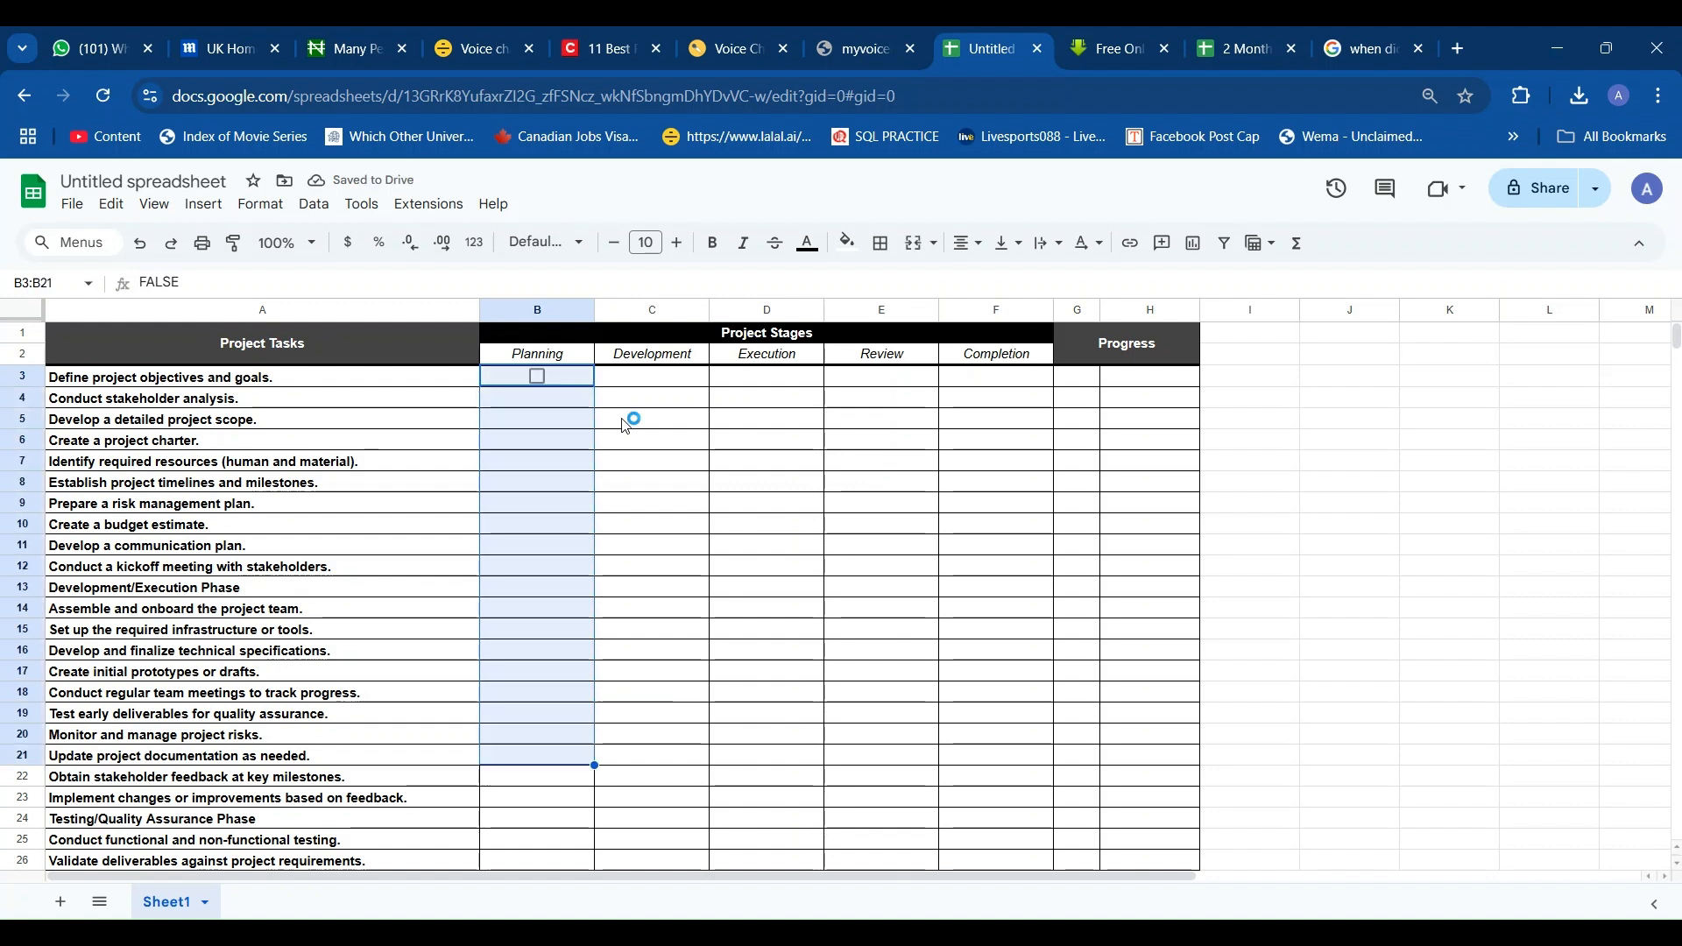
pyautogui.hotkey('shift', 'Down')
pyautogui.hotkey('shift', 'Down')
pyautogui.hotkey('shift', 'Right')
pyautogui.hotkey('shift', 'Right')
pyautogui.hotkey('shift', 'Right')
pyautogui.hotkey('shift', 'Right')
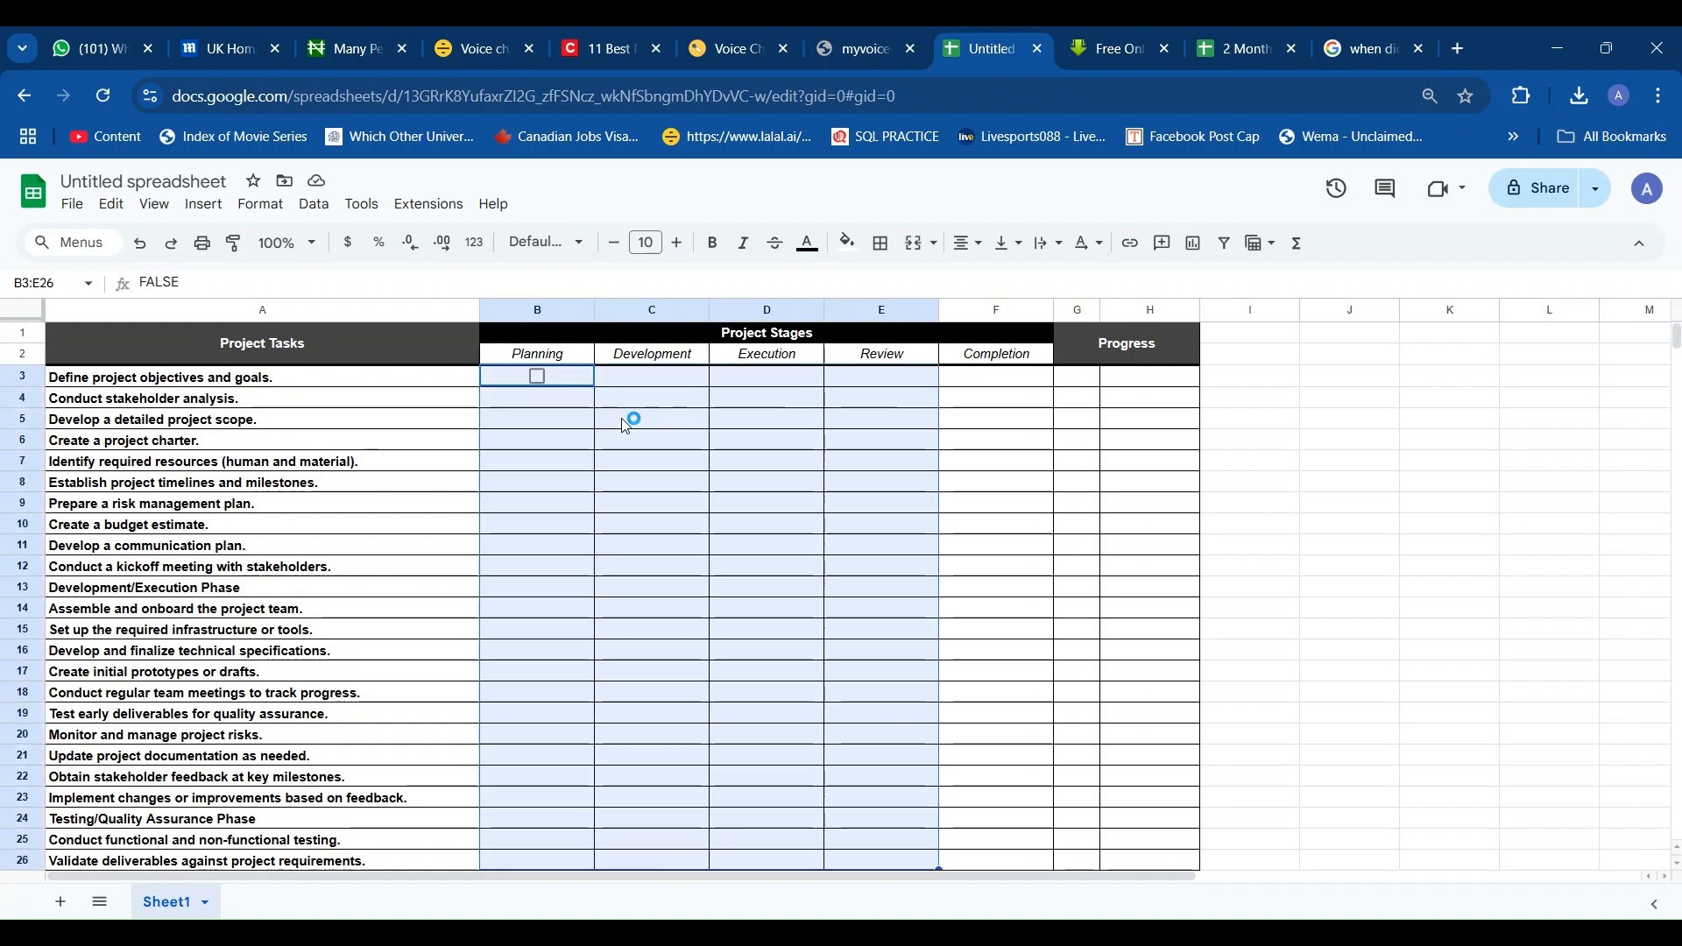
pyautogui.hotkey('ctrl', 'Return')
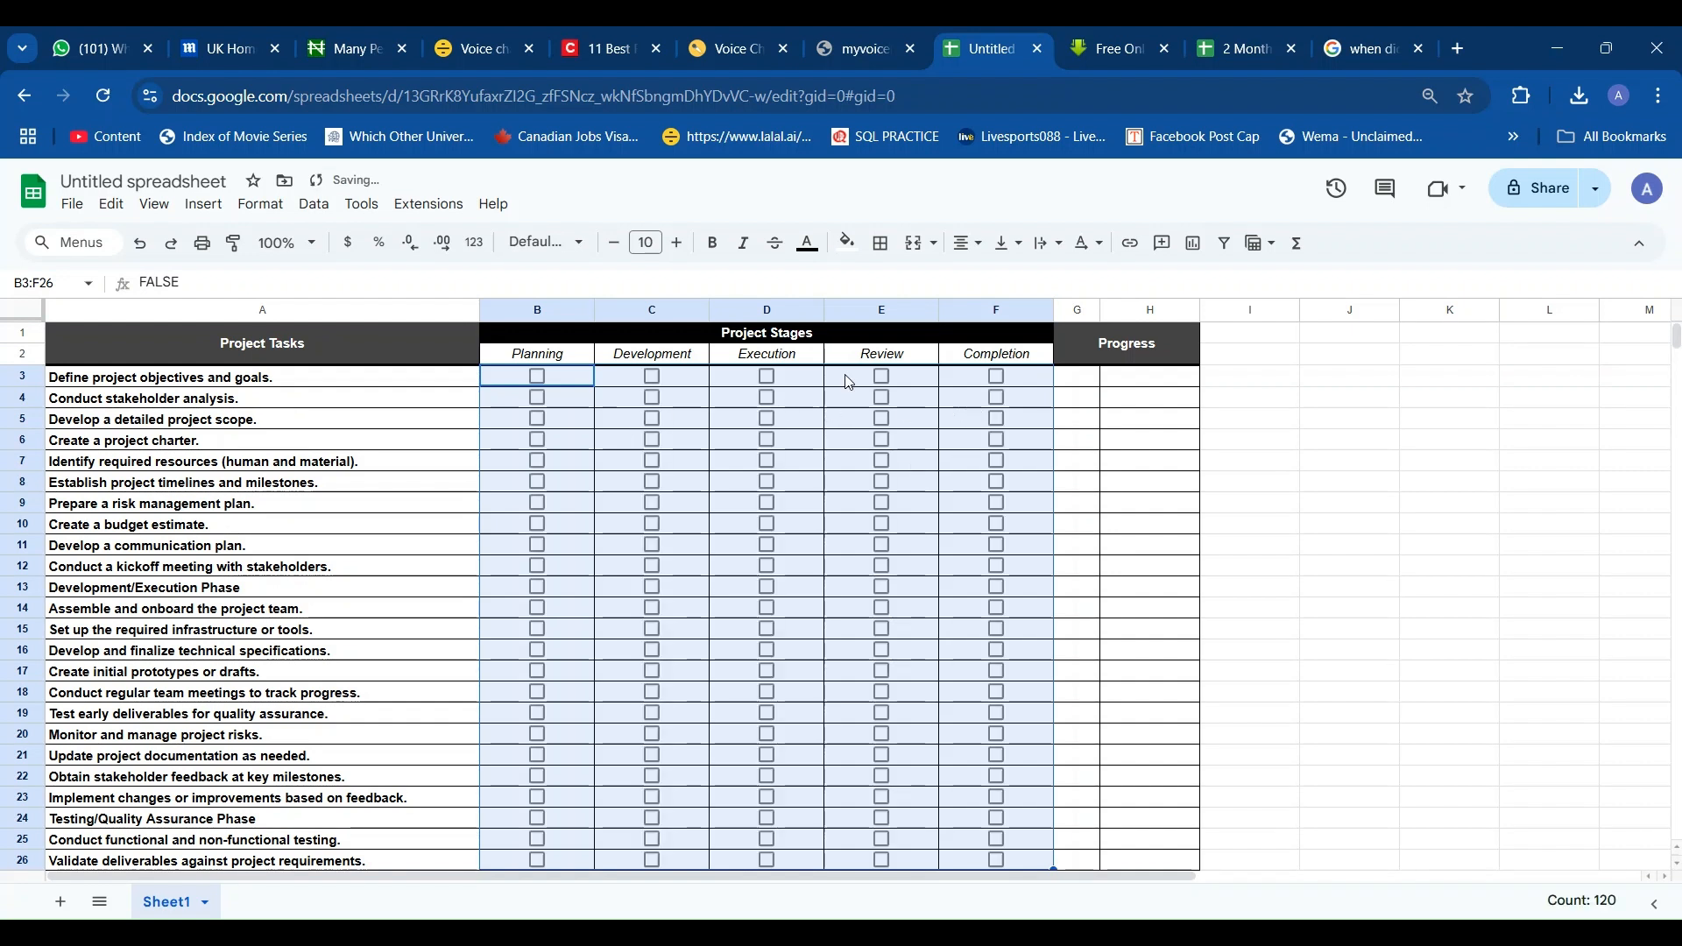
pyautogui.click(805, 262)
pyautogui.click(814, 317)
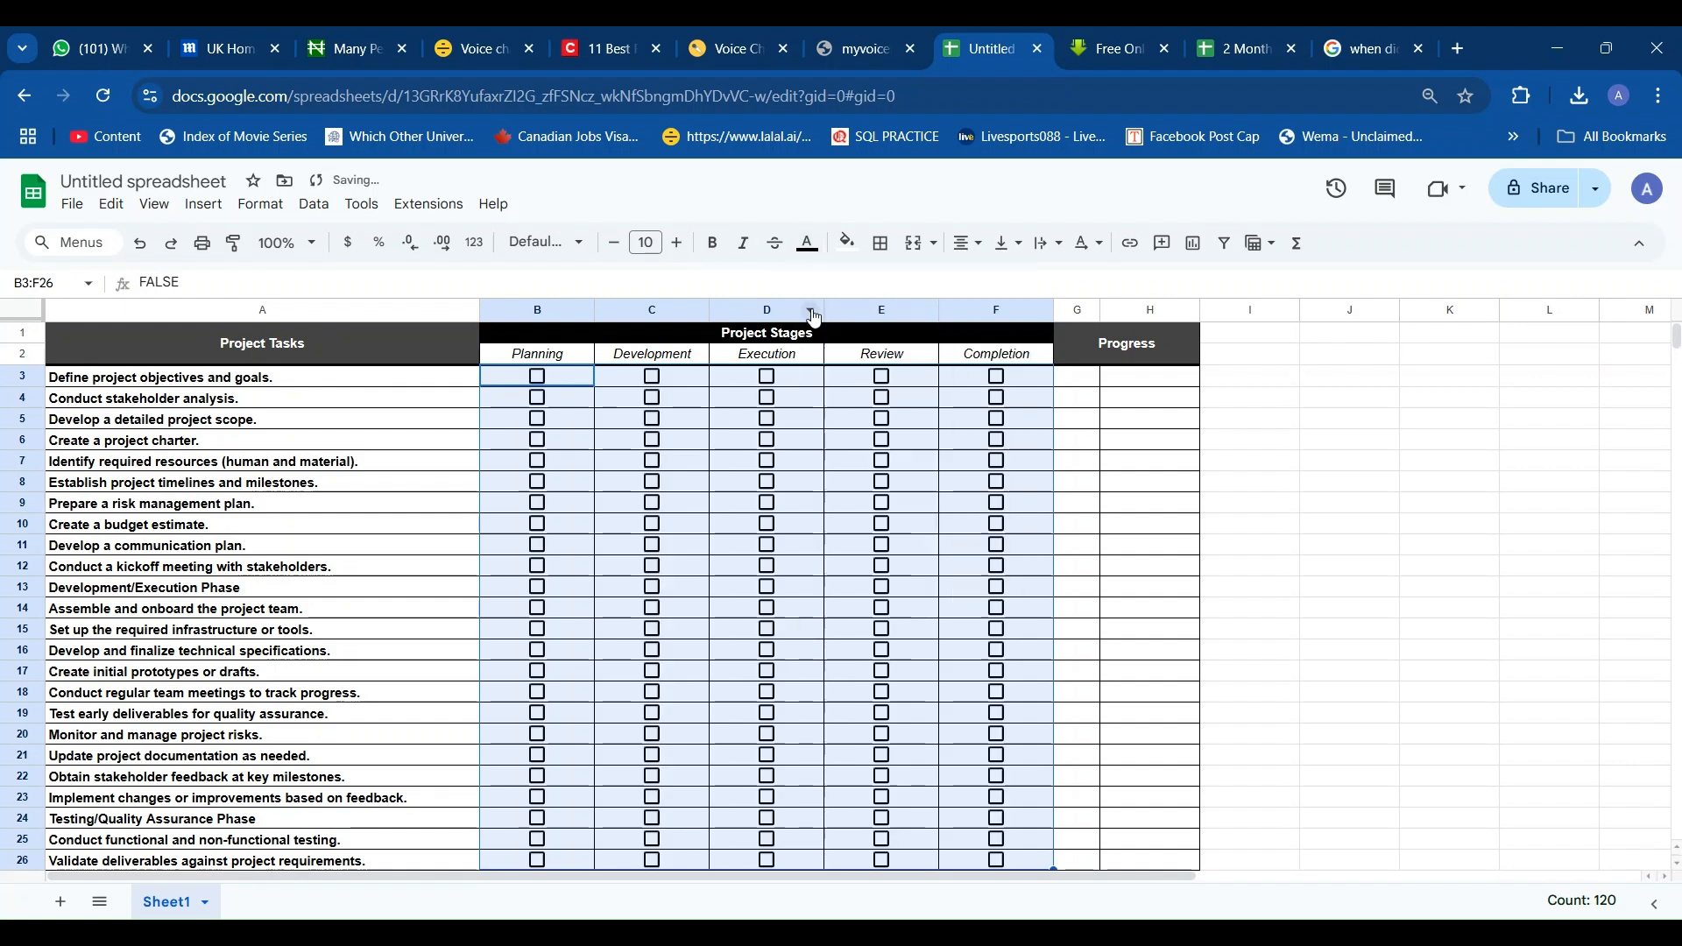
# Start a formula in G3 that counts the ticked stage boxes of the first task with COUNTIF(B3:F3,TRUE).
pyautogui.click(1074, 382)
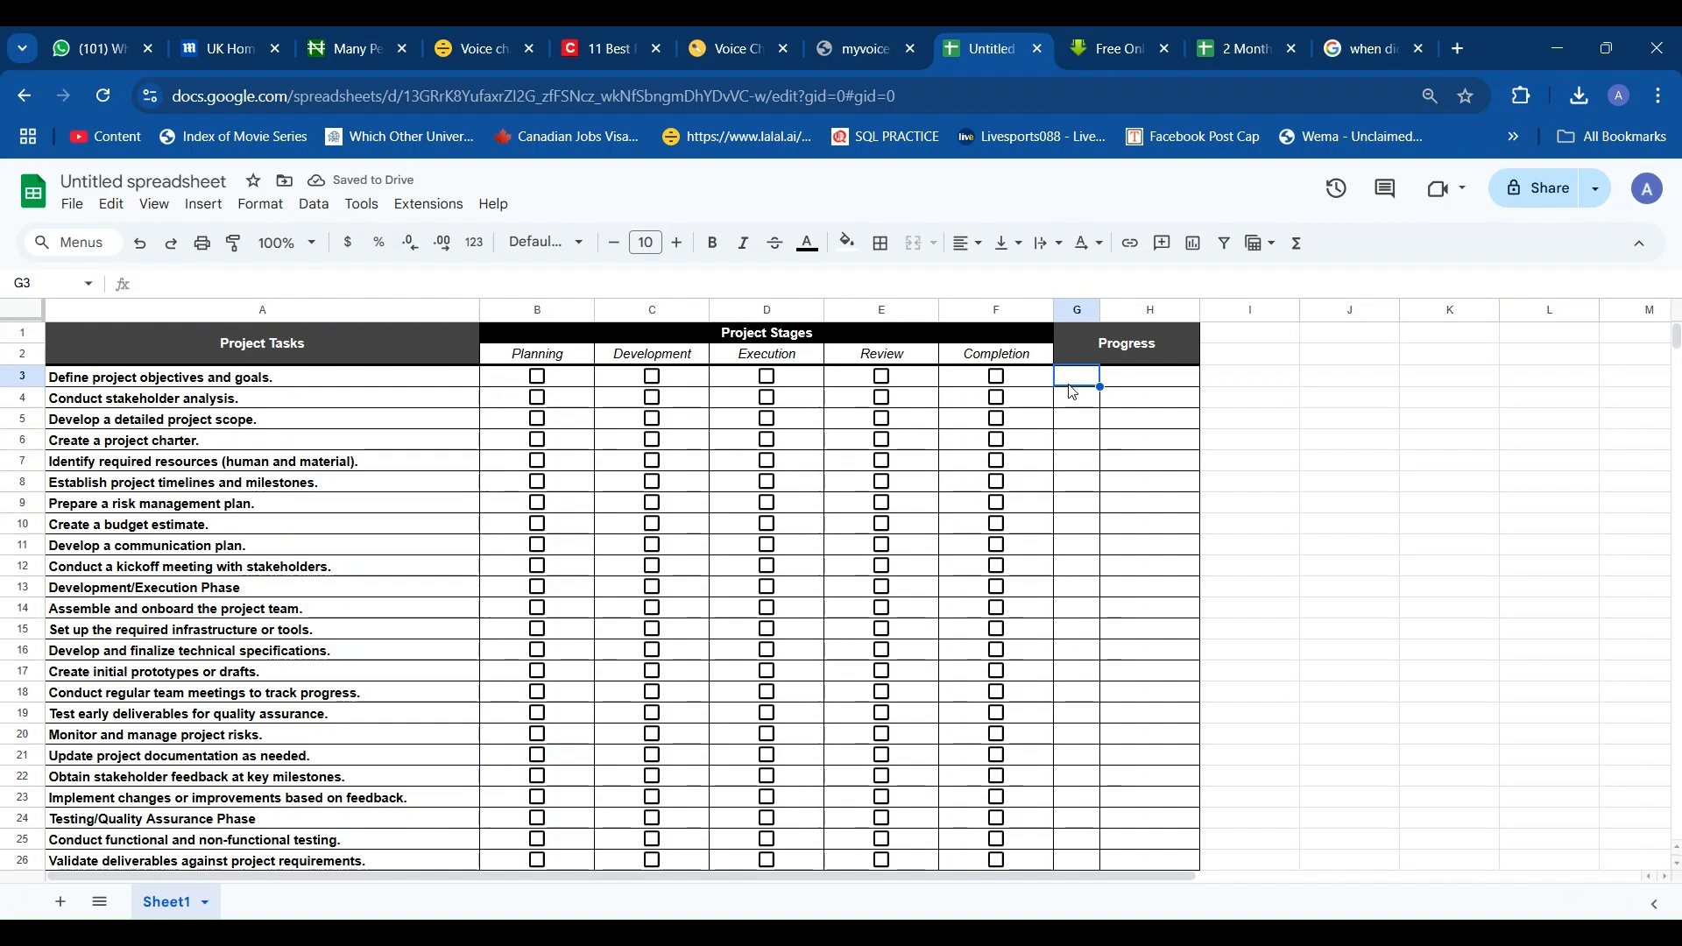
pyautogui.write('=')
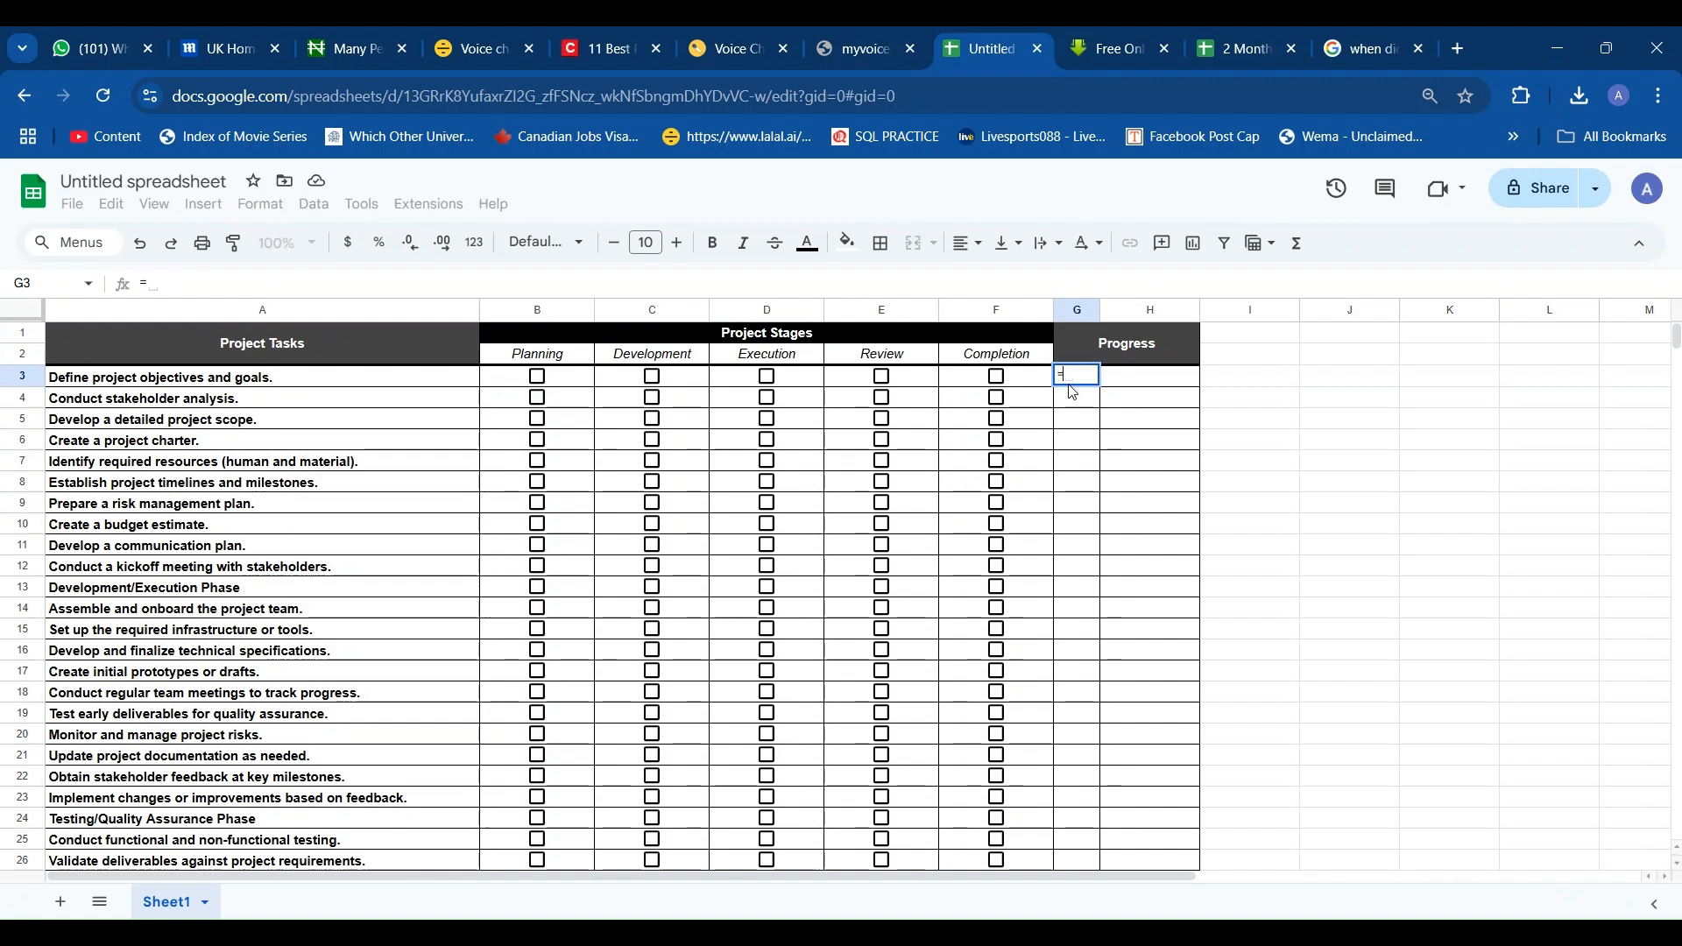
pyautogui.write('COUNIF')
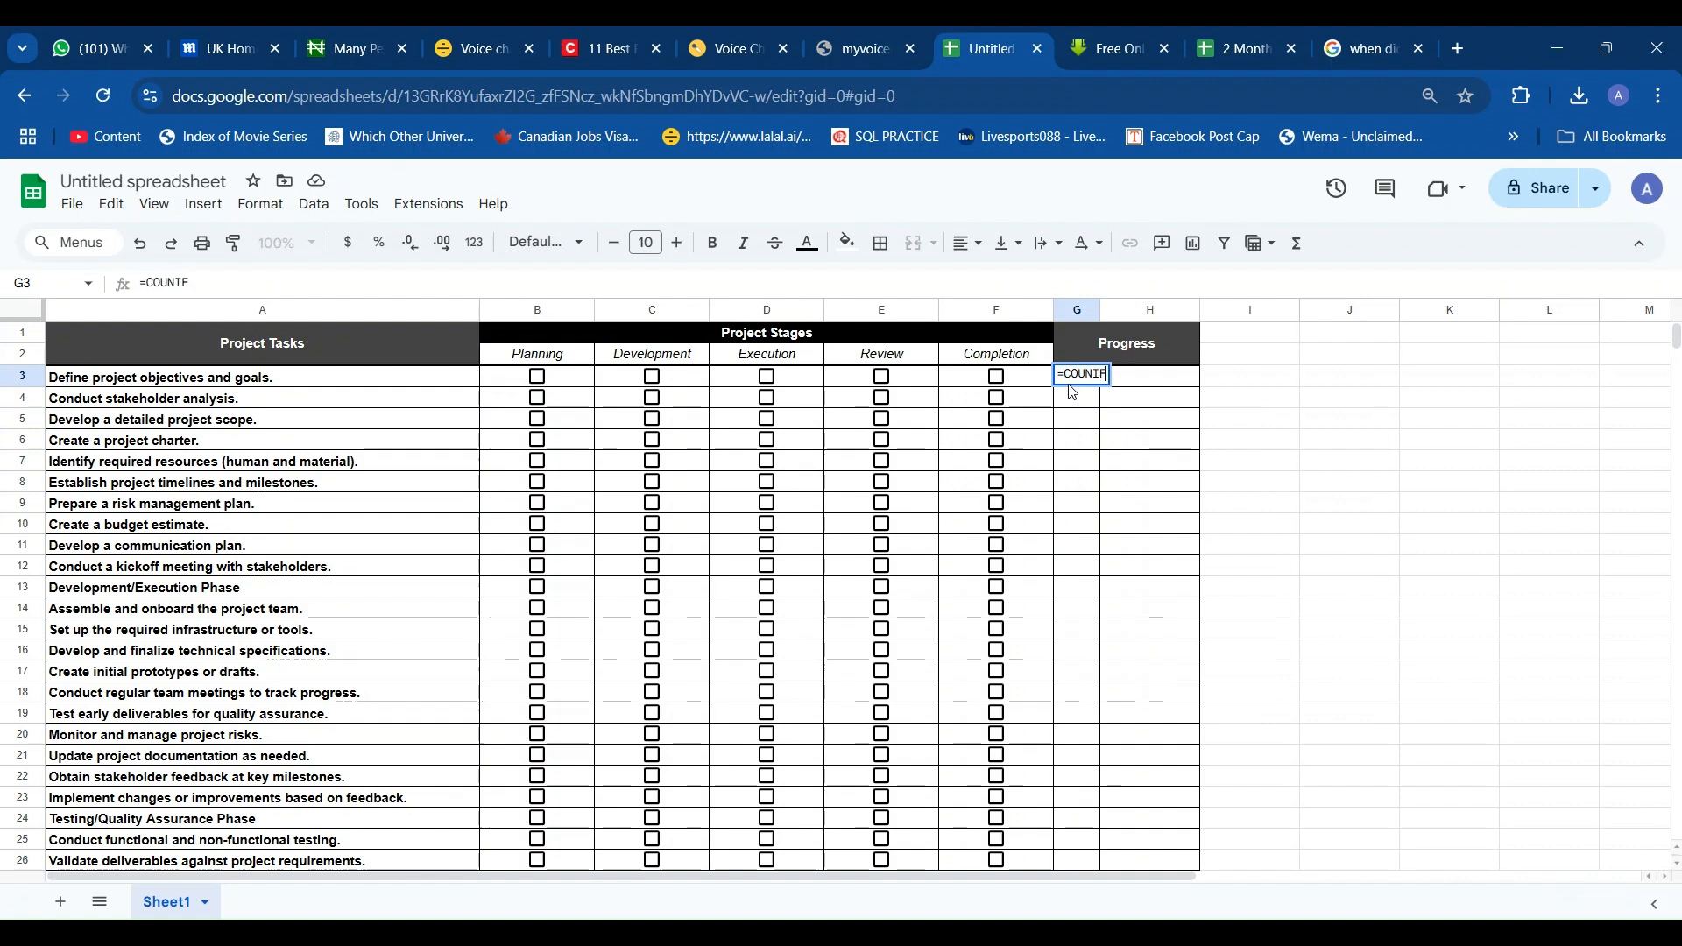
pyautogui.write('(')
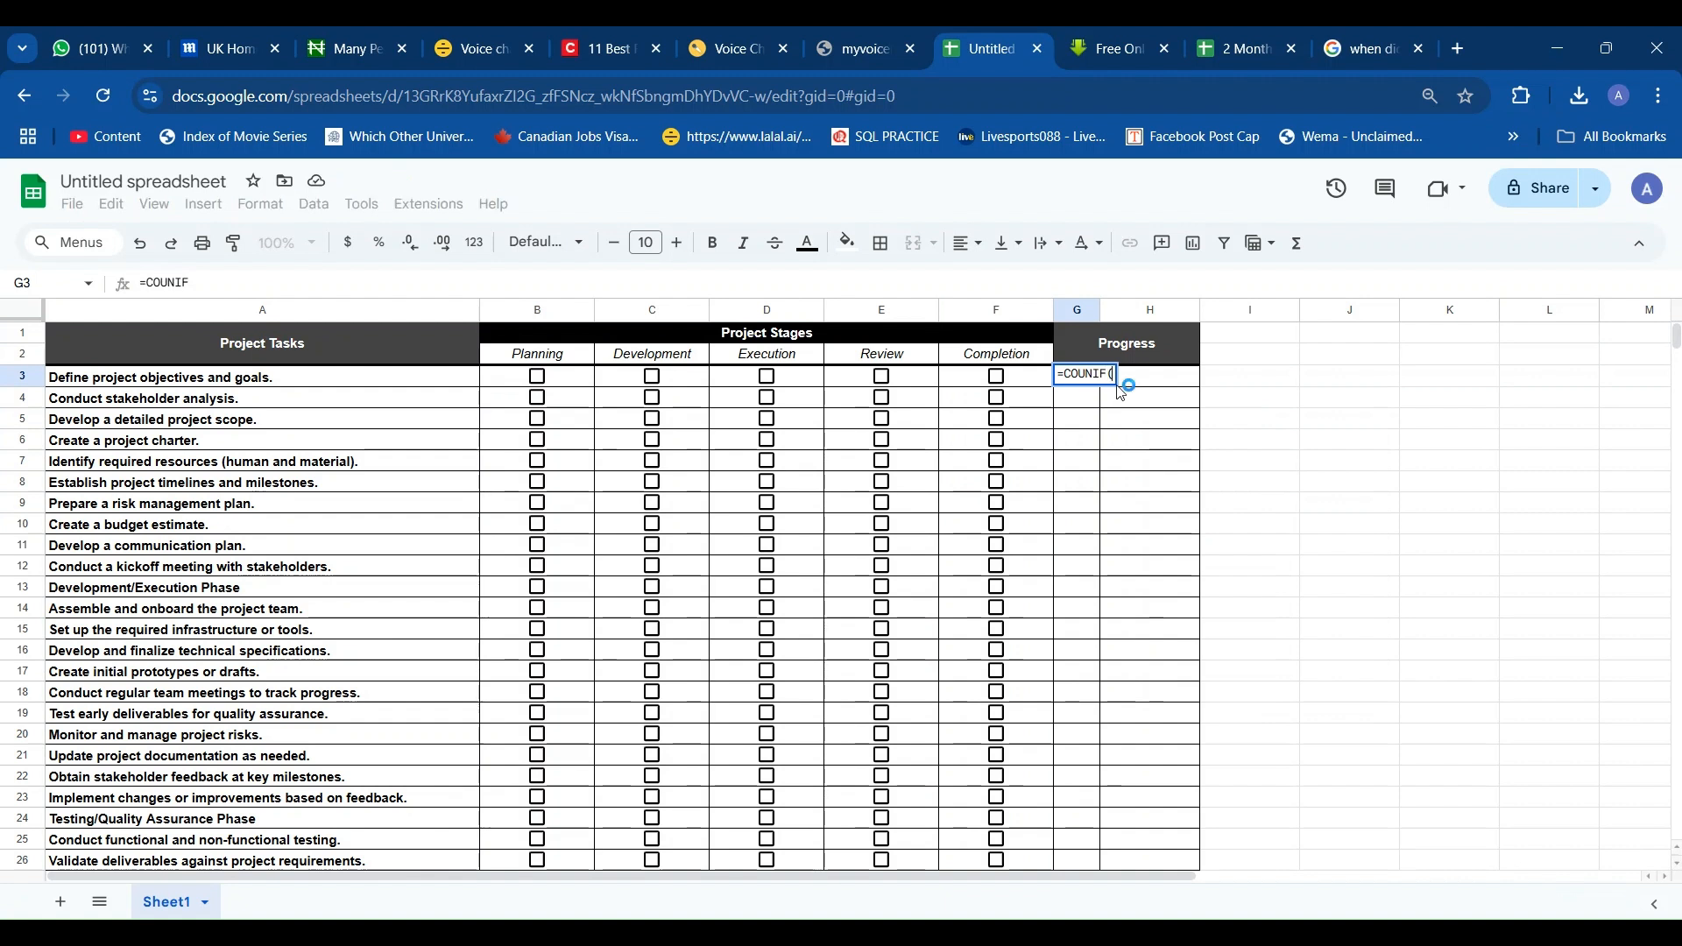
pyautogui.press('BackSpace')
pyautogui.press('BackSpace')
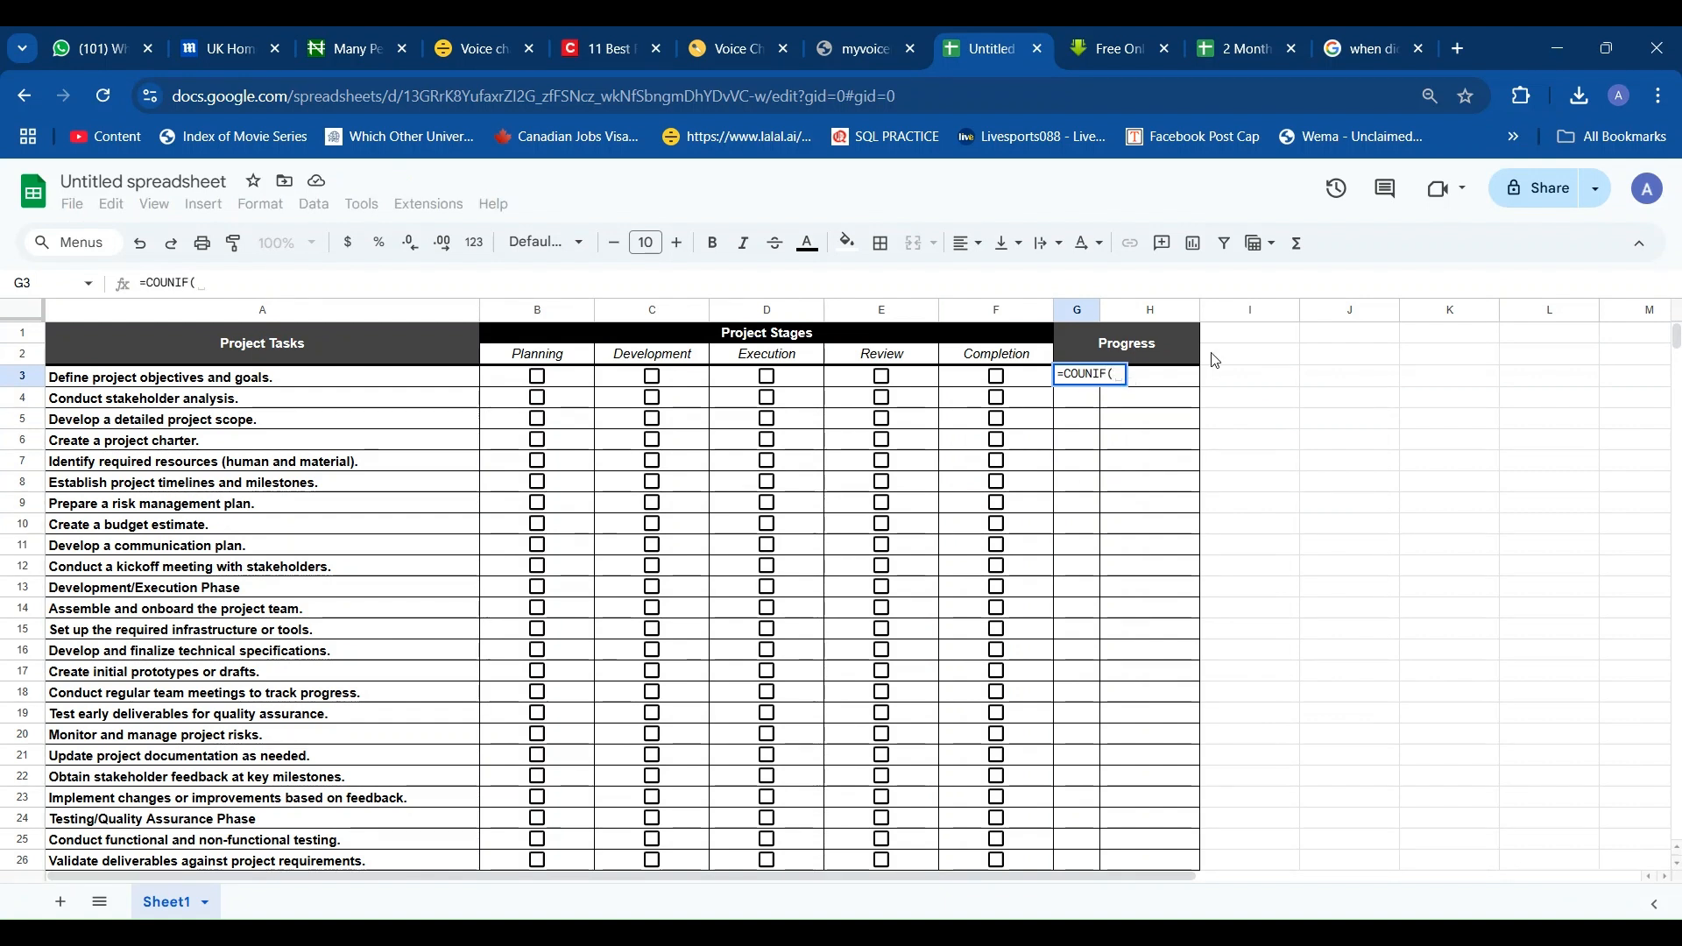
pyautogui.press('BackSpace')
pyautogui.write('TIF(')
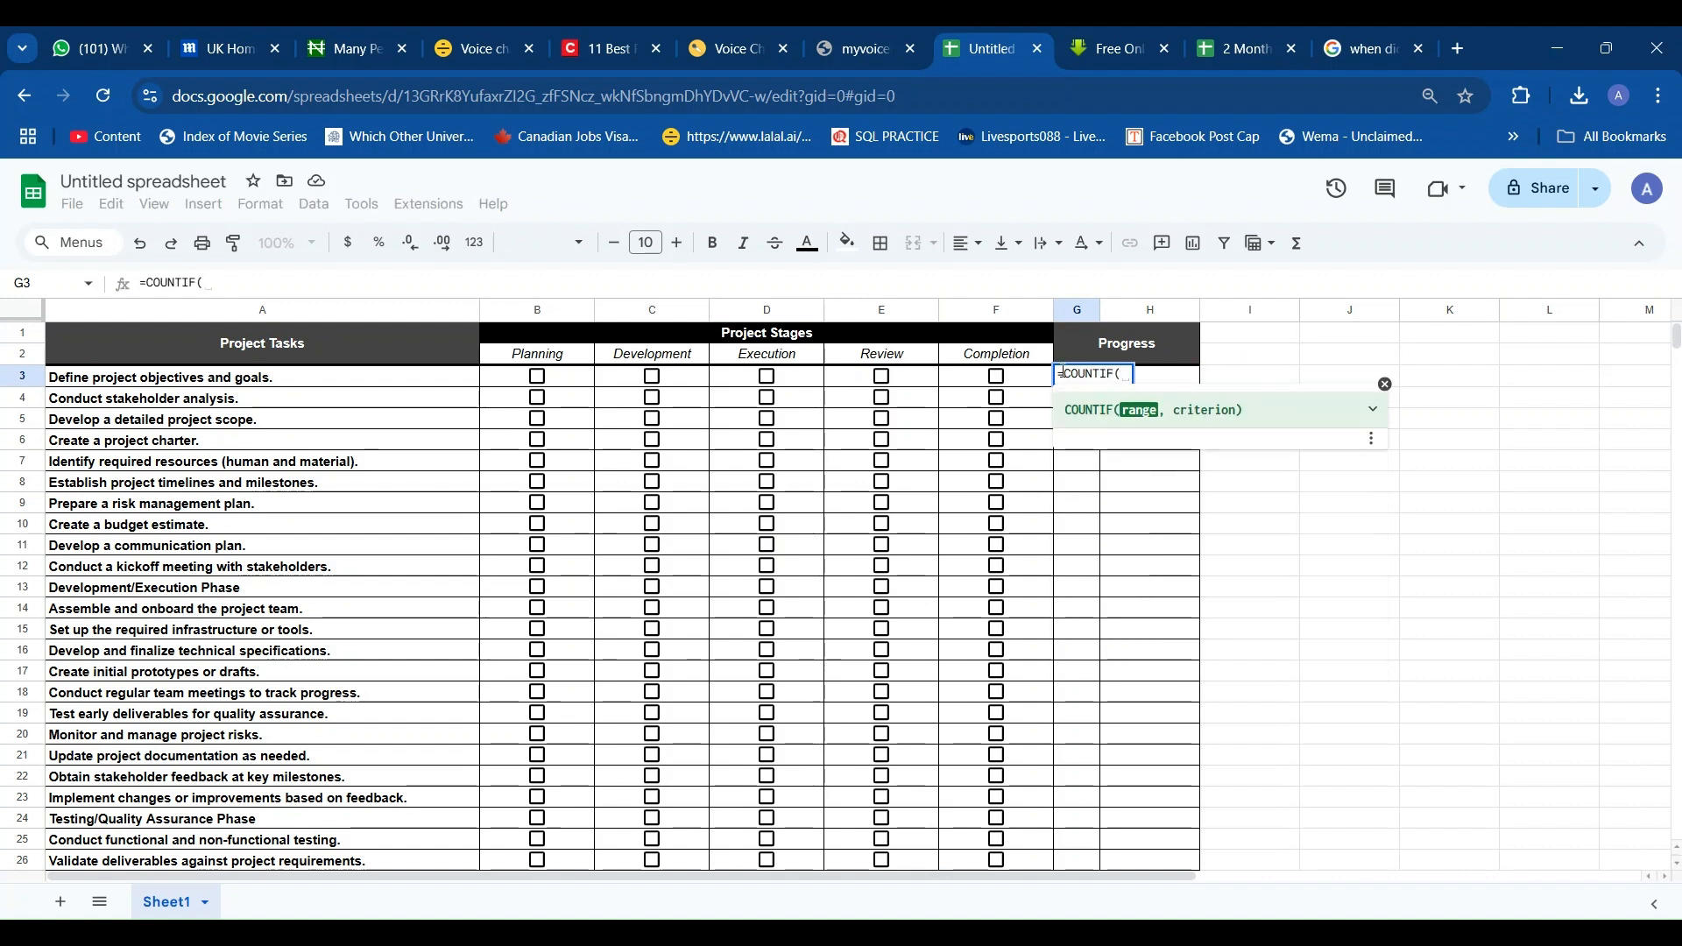
pyautogui.click(510, 377)
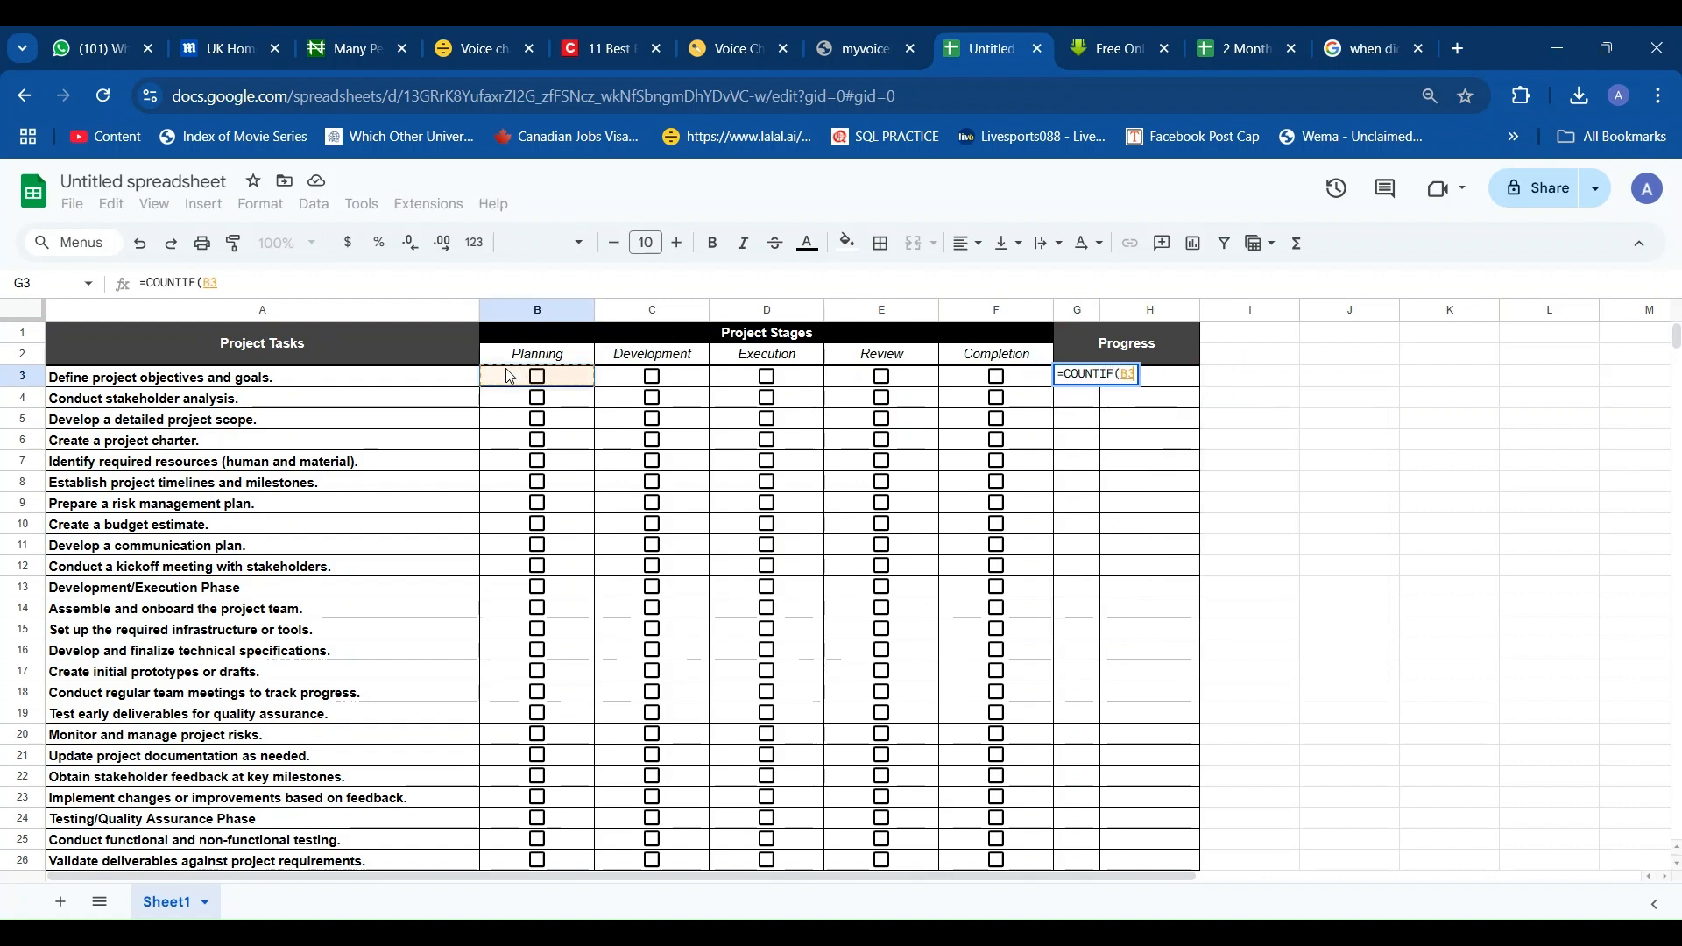
pyautogui.hotkey('shift', 'Right')
pyautogui.hotkey('shift', 'Right')
pyautogui.hotkey('shift', 'Right')
pyautogui.hotkey('shift', 'Right')
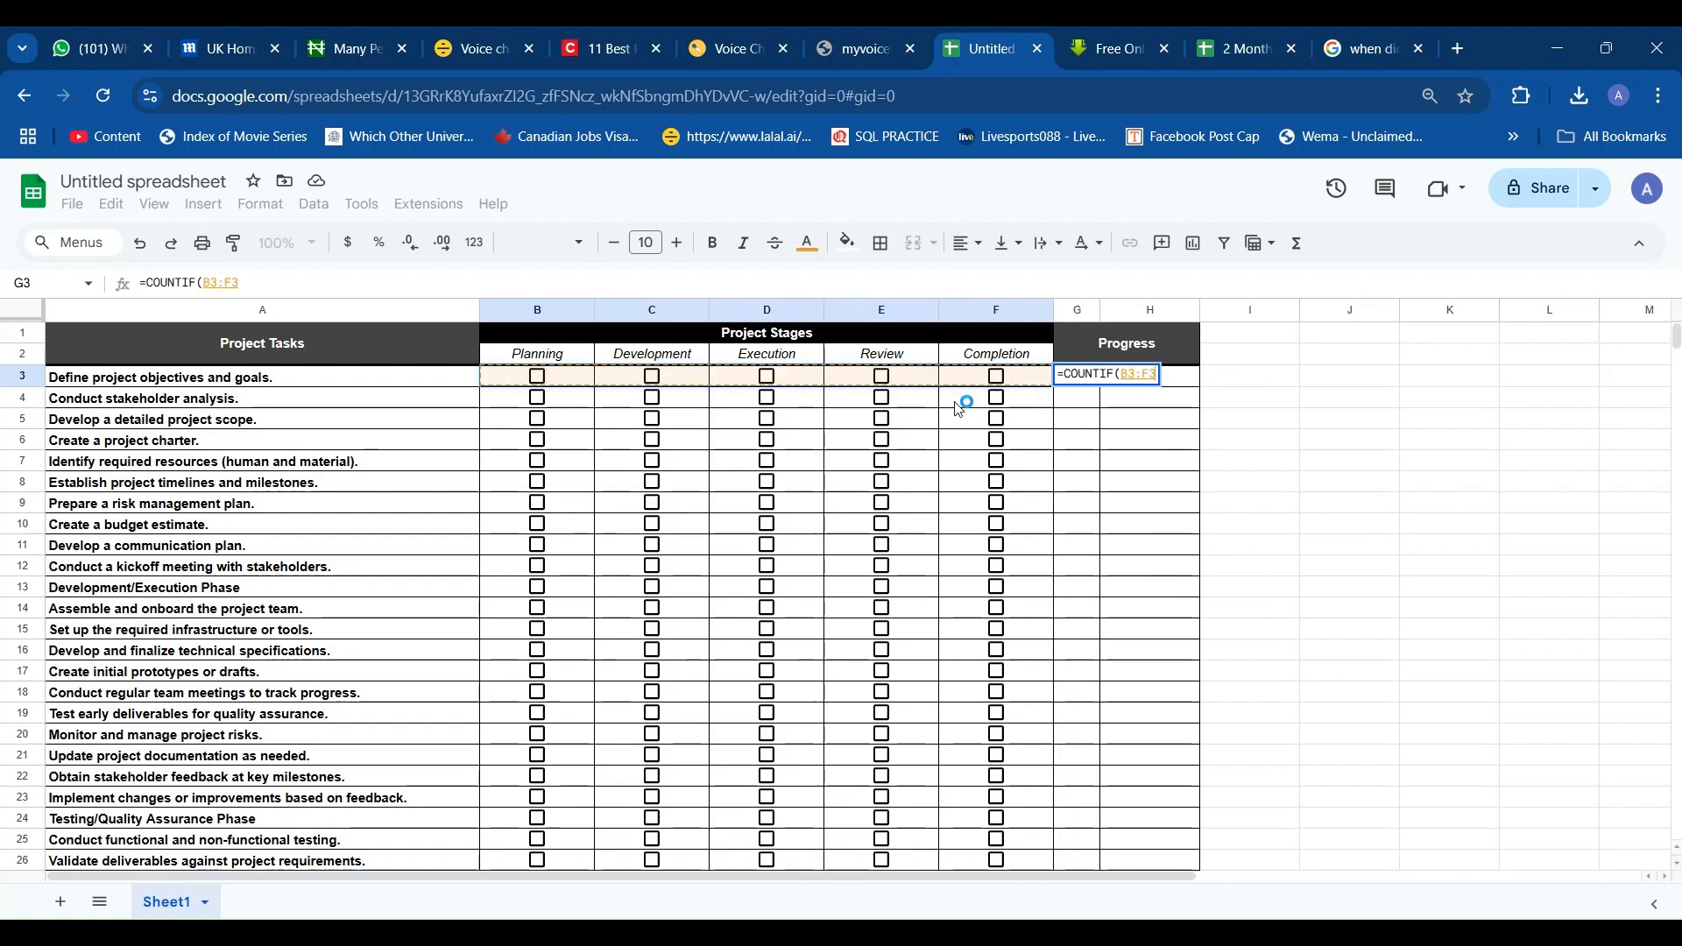
pyautogui.write(',TR')
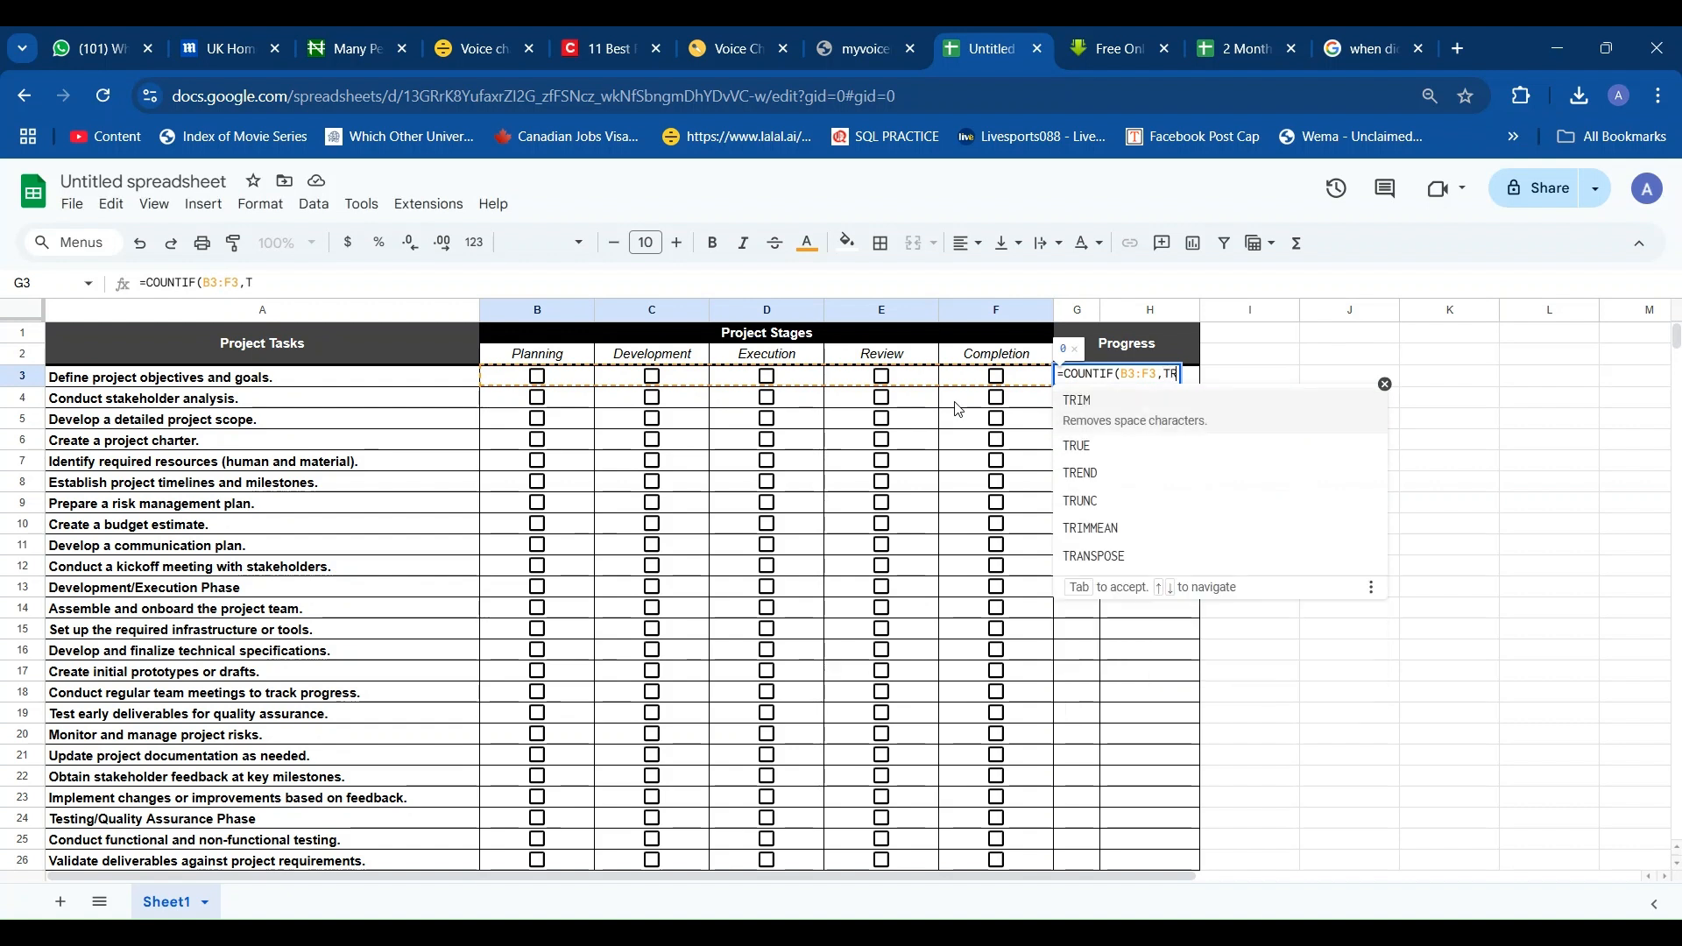
pyautogui.write('UE)')
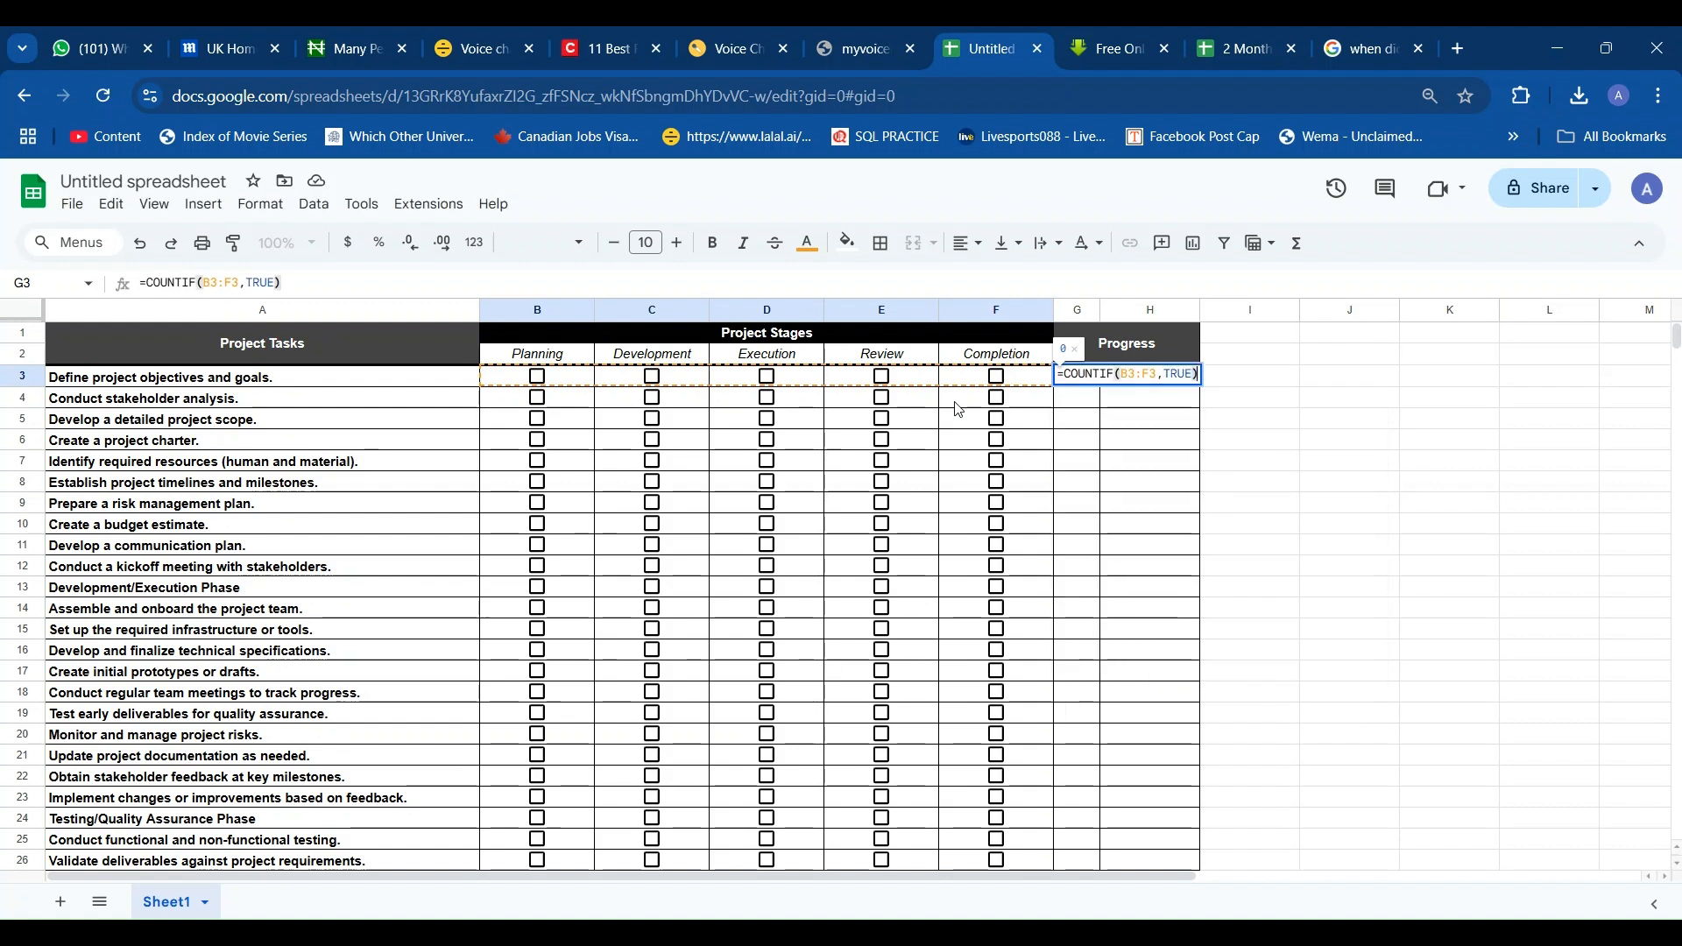
# Complete the G3 formula by dividing the count by COUNTA(B3:F3), and enter it.
pyautogui.write('/')
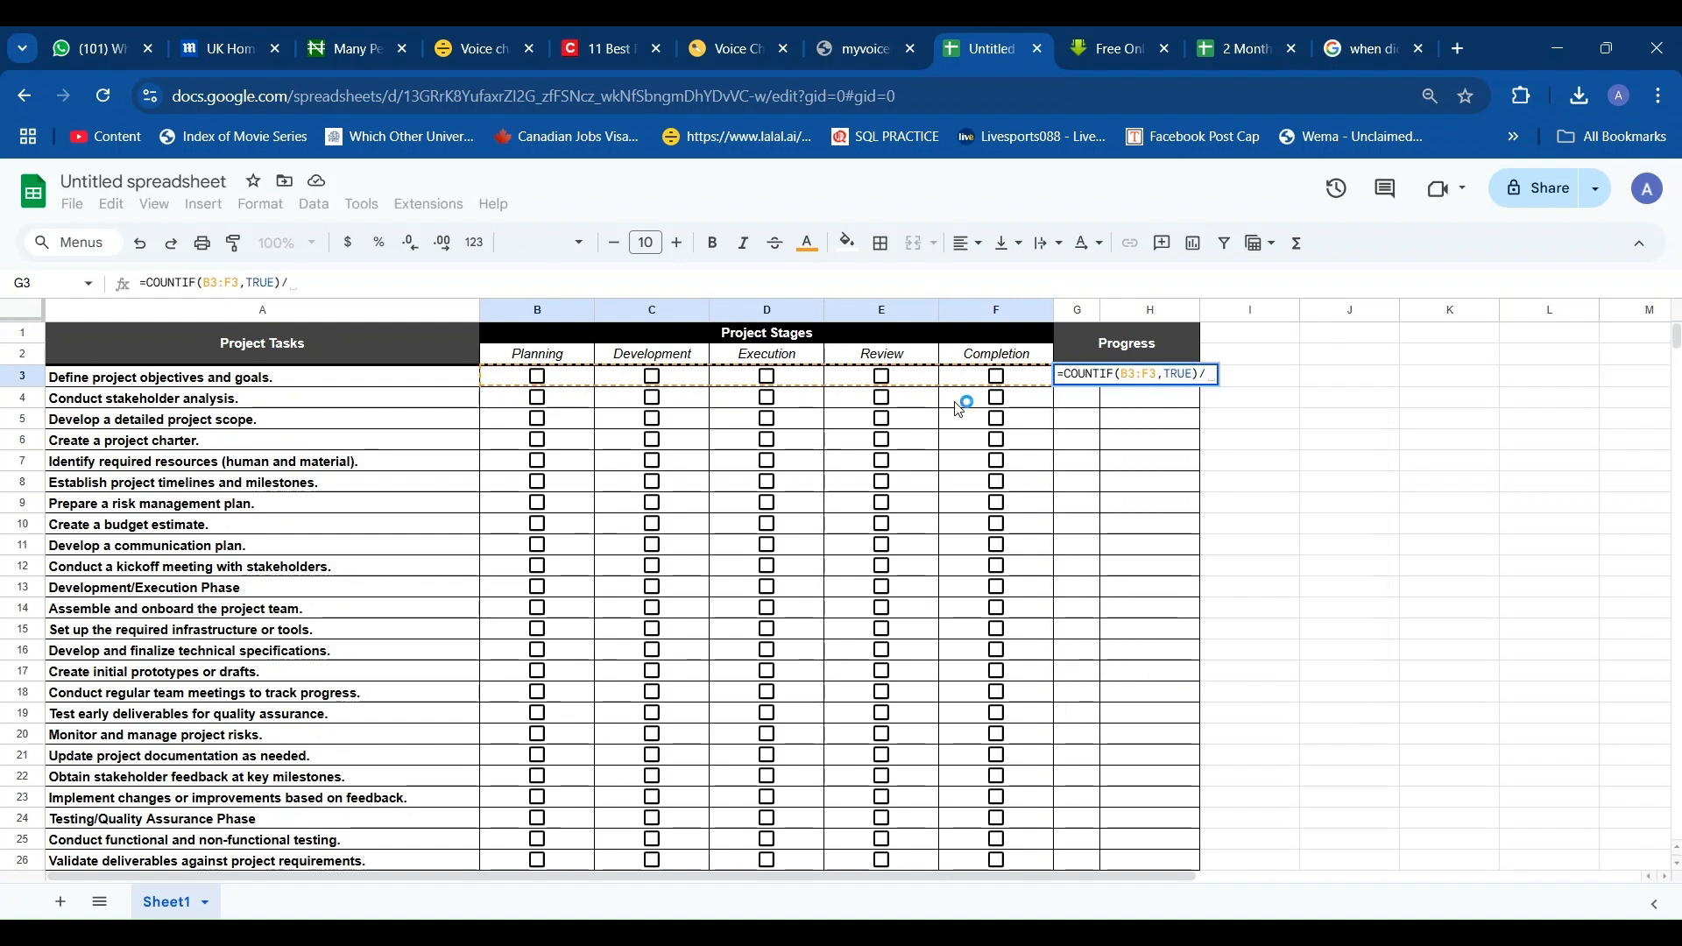
pyautogui.write('COUNT')
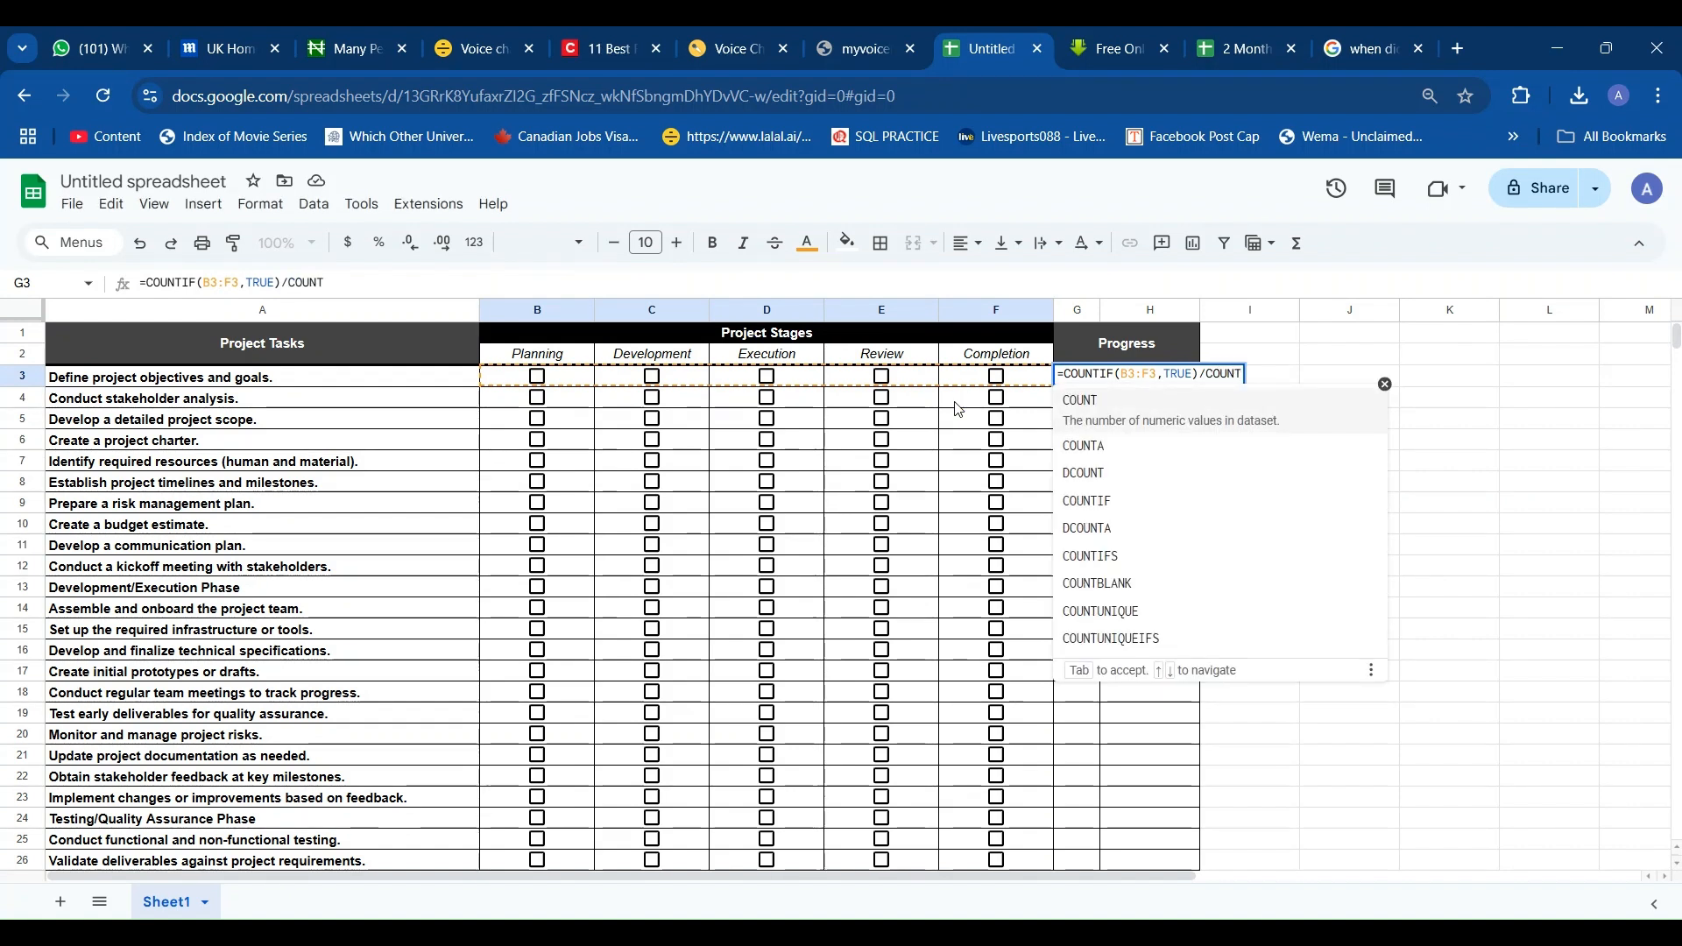
pyautogui.write('A(')
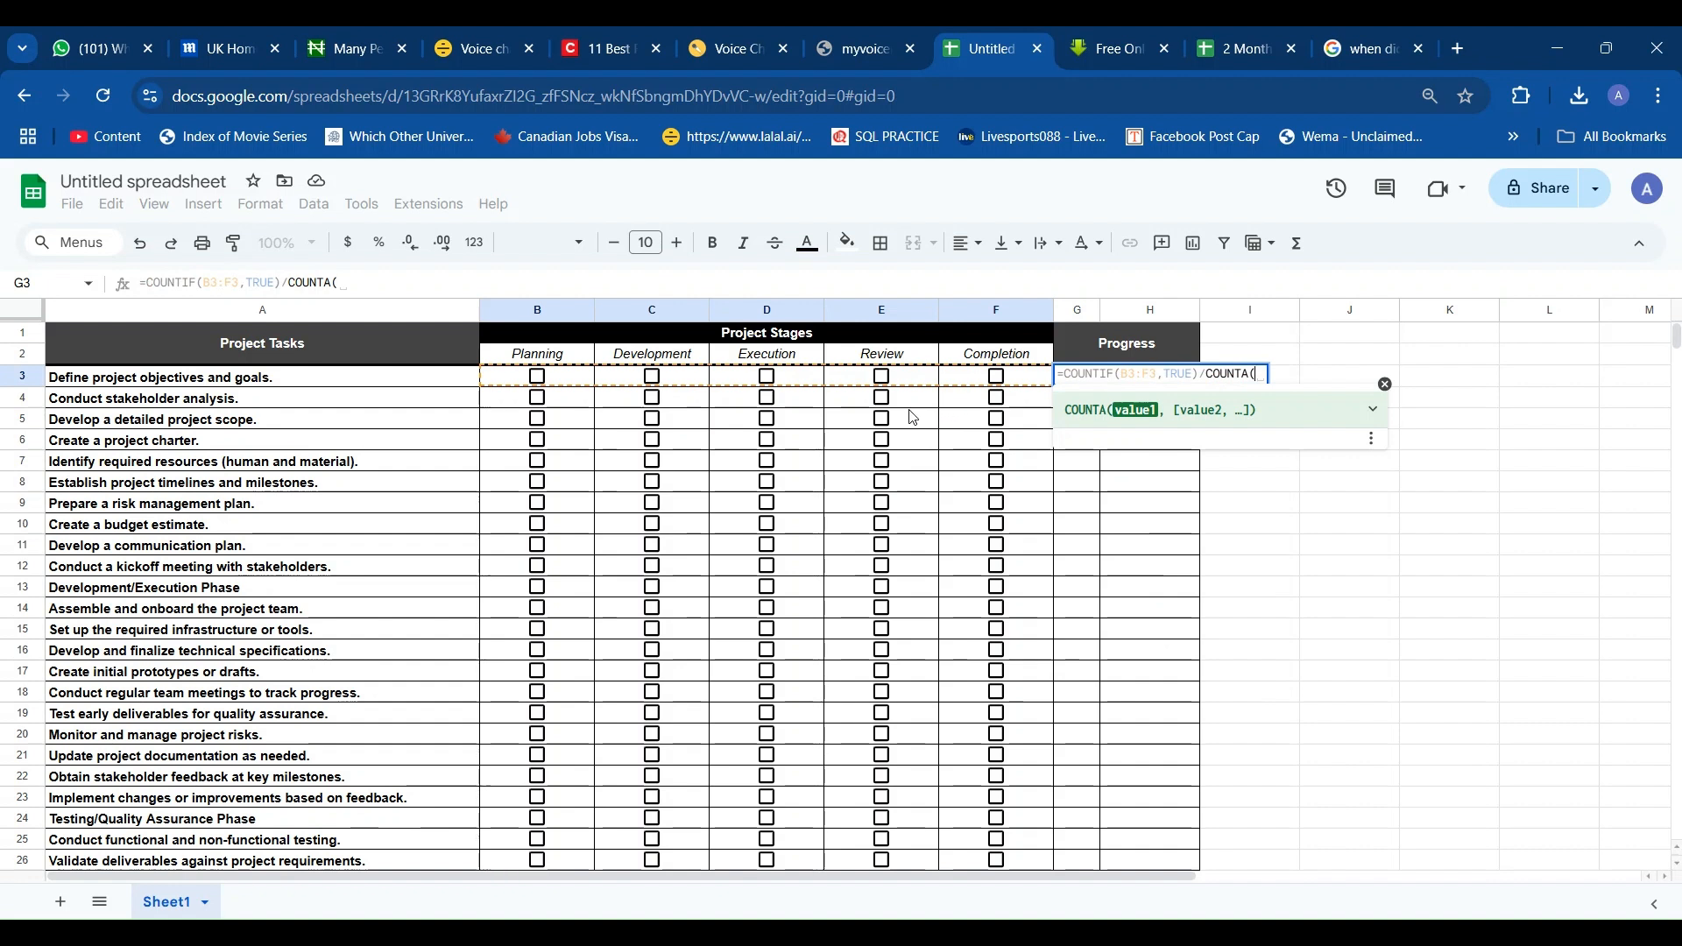
pyautogui.click(539, 380)
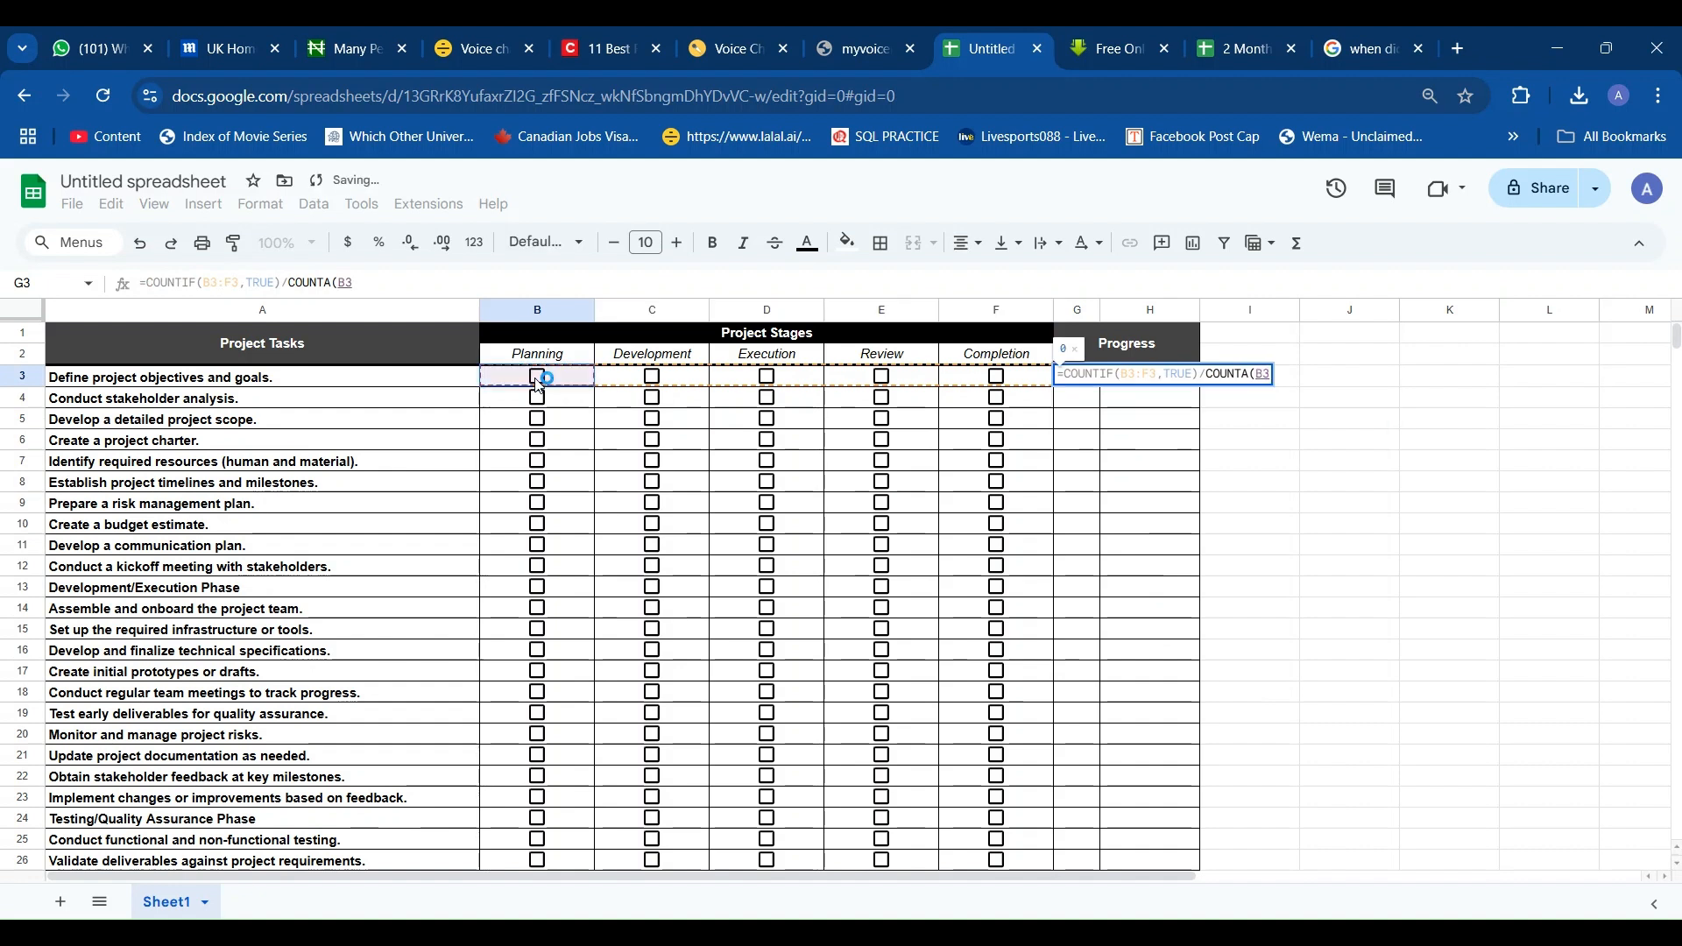
pyautogui.hotkey('shift', 'Right')
pyautogui.hotkey('shift', 'Right')
pyautogui.hotkey('shift', 'Right')
pyautogui.hotkey('shift', 'Right')
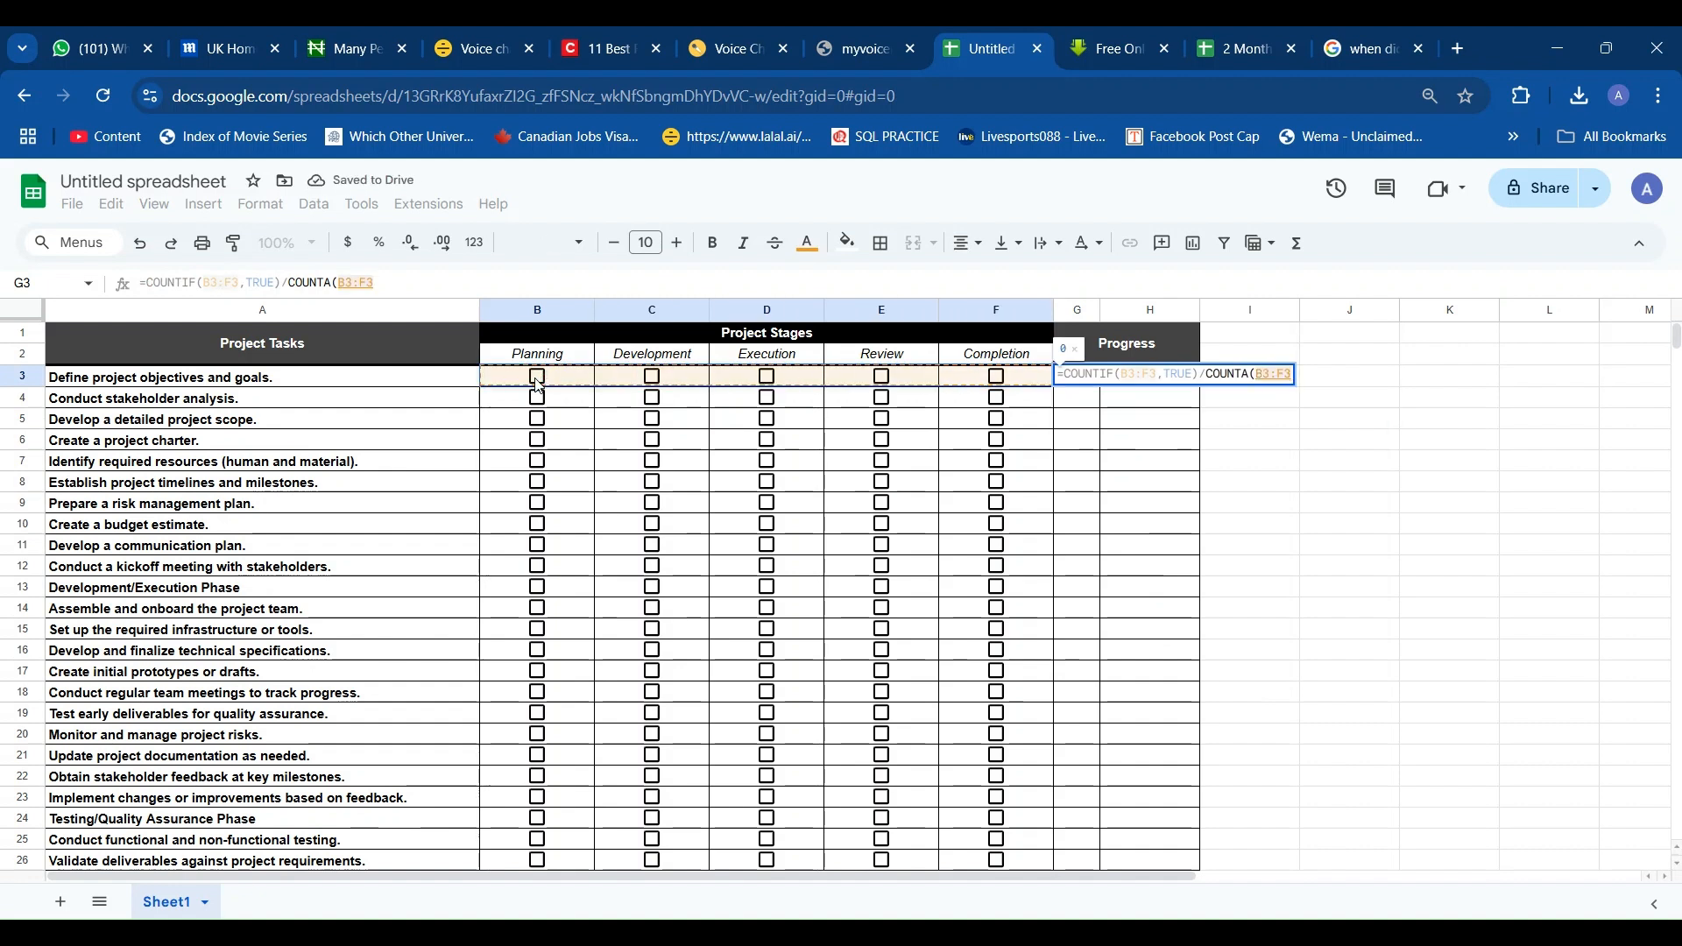
pyautogui.write(')')
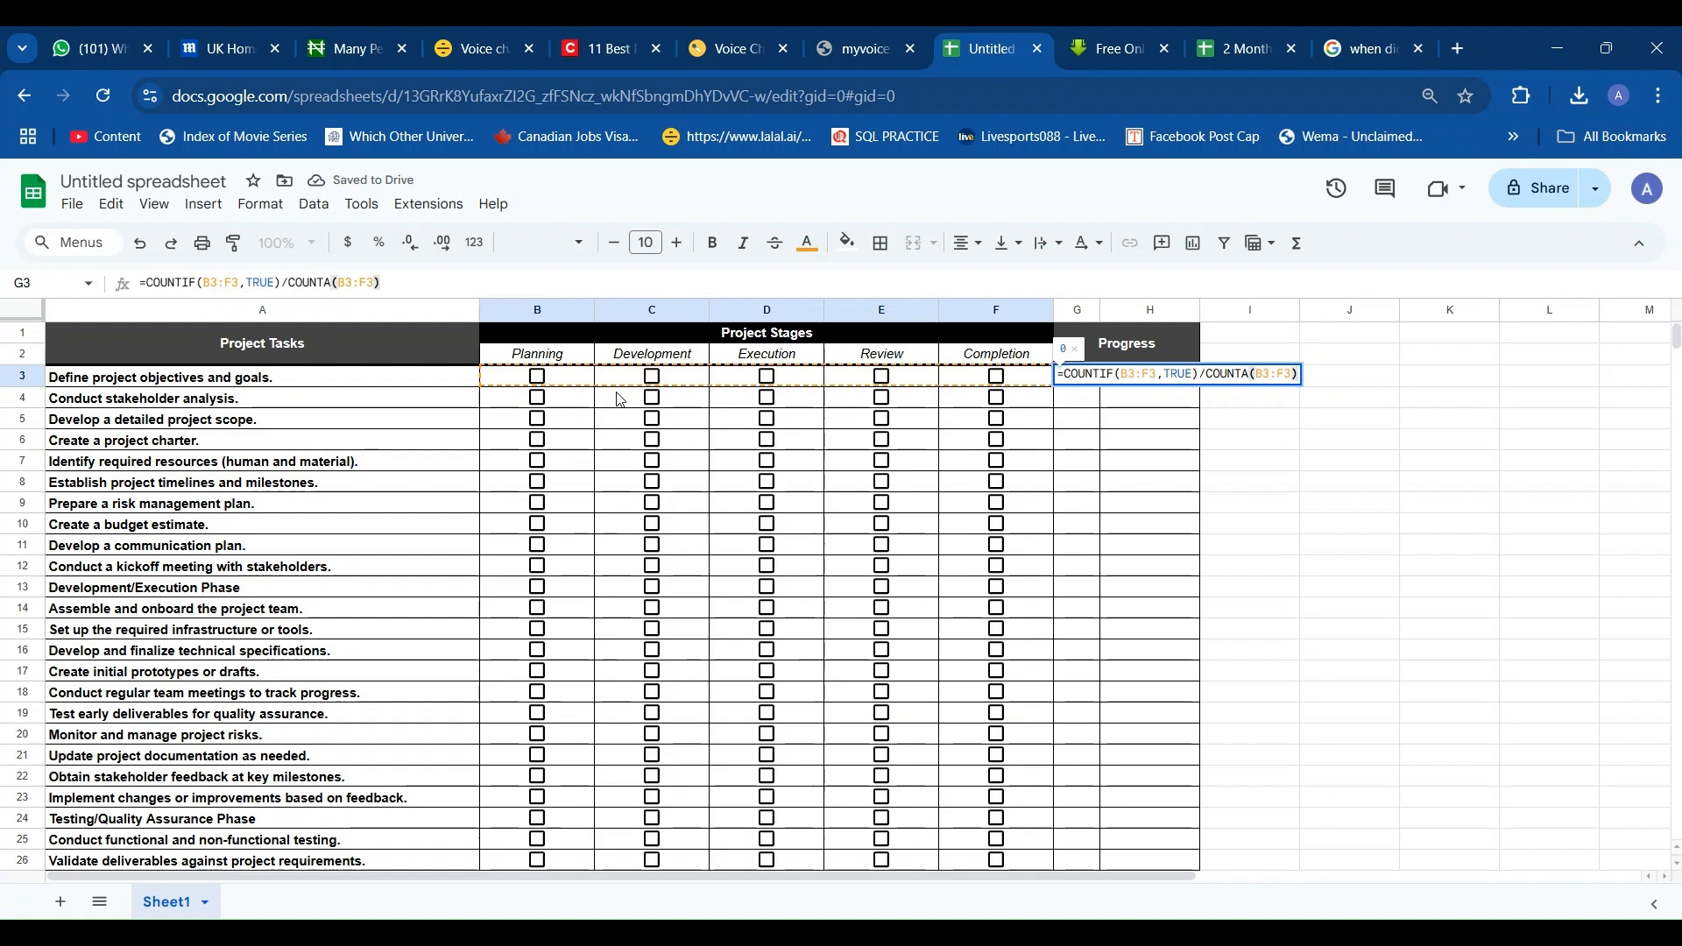
pyautogui.press('Return')
pyautogui.press('Up')
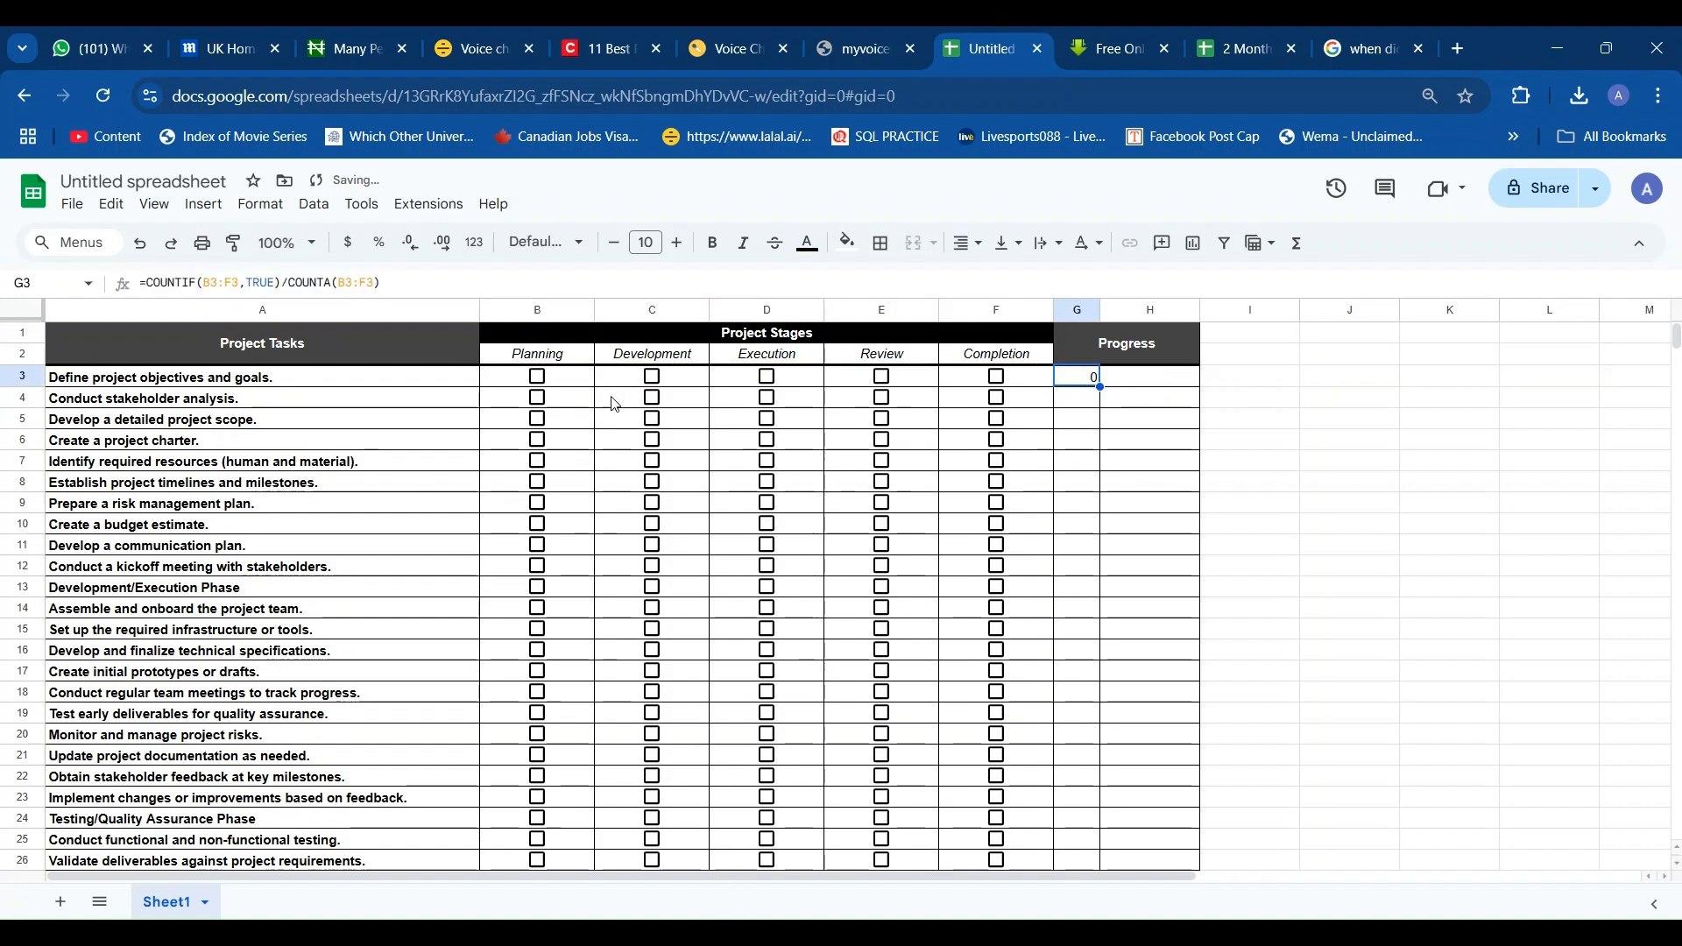
# Tick all five stage checkboxes for the first task, from Planning through Completion, to test the progress formula.
pyautogui.click(538, 377)
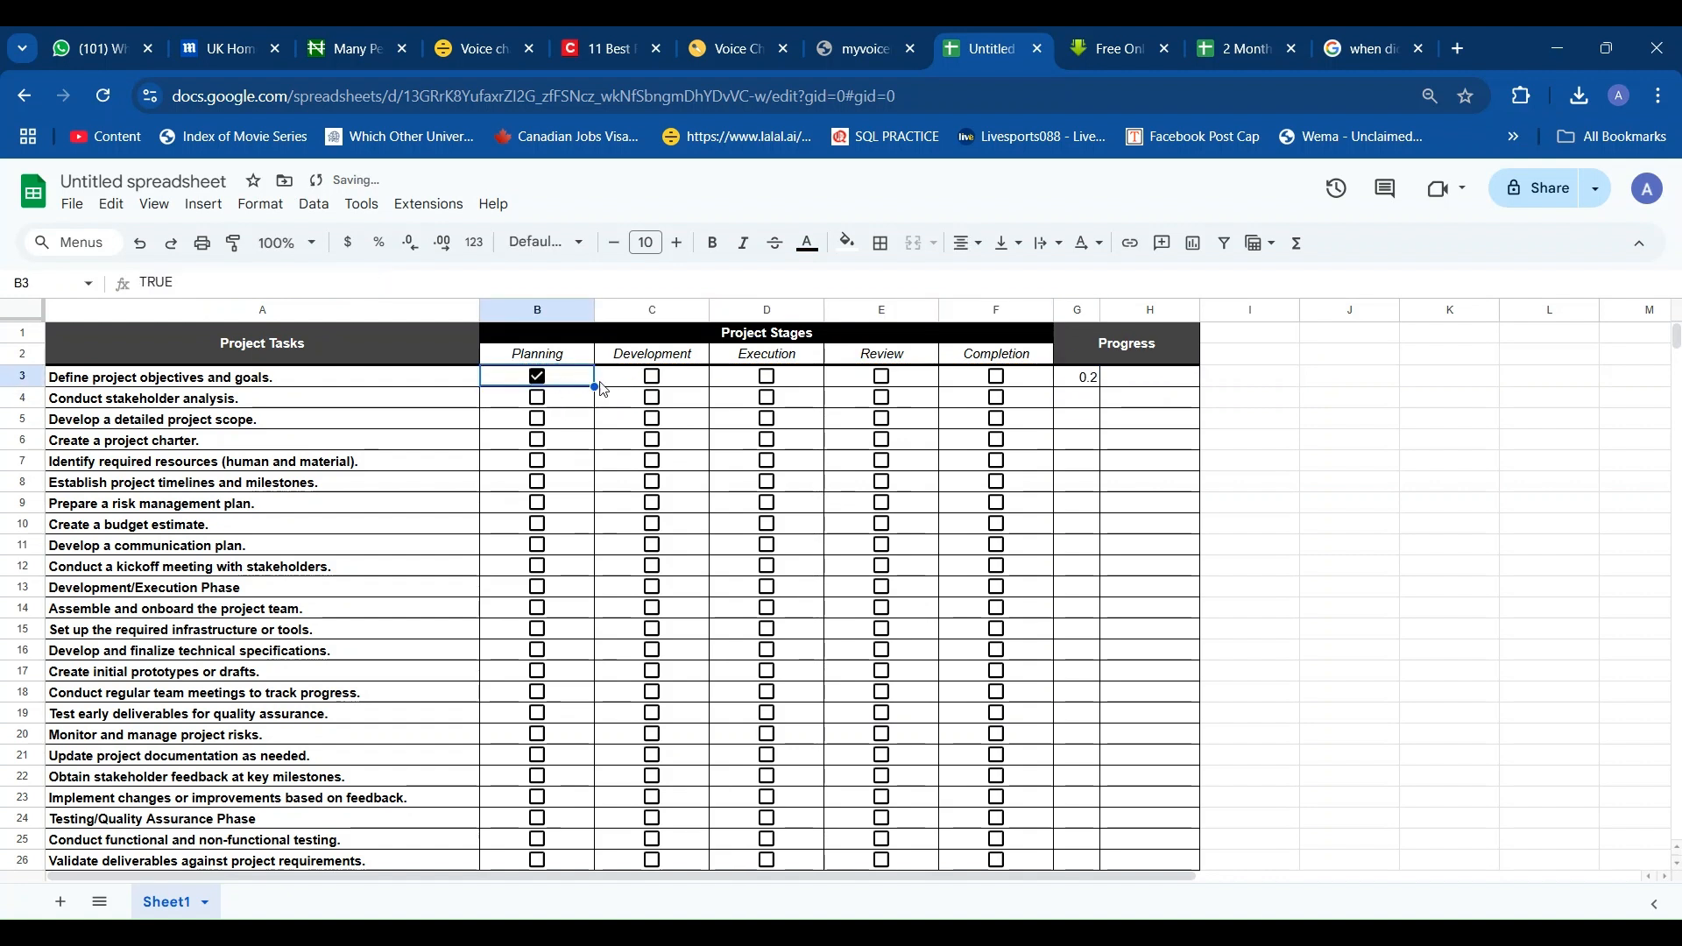
pyautogui.click(653, 376)
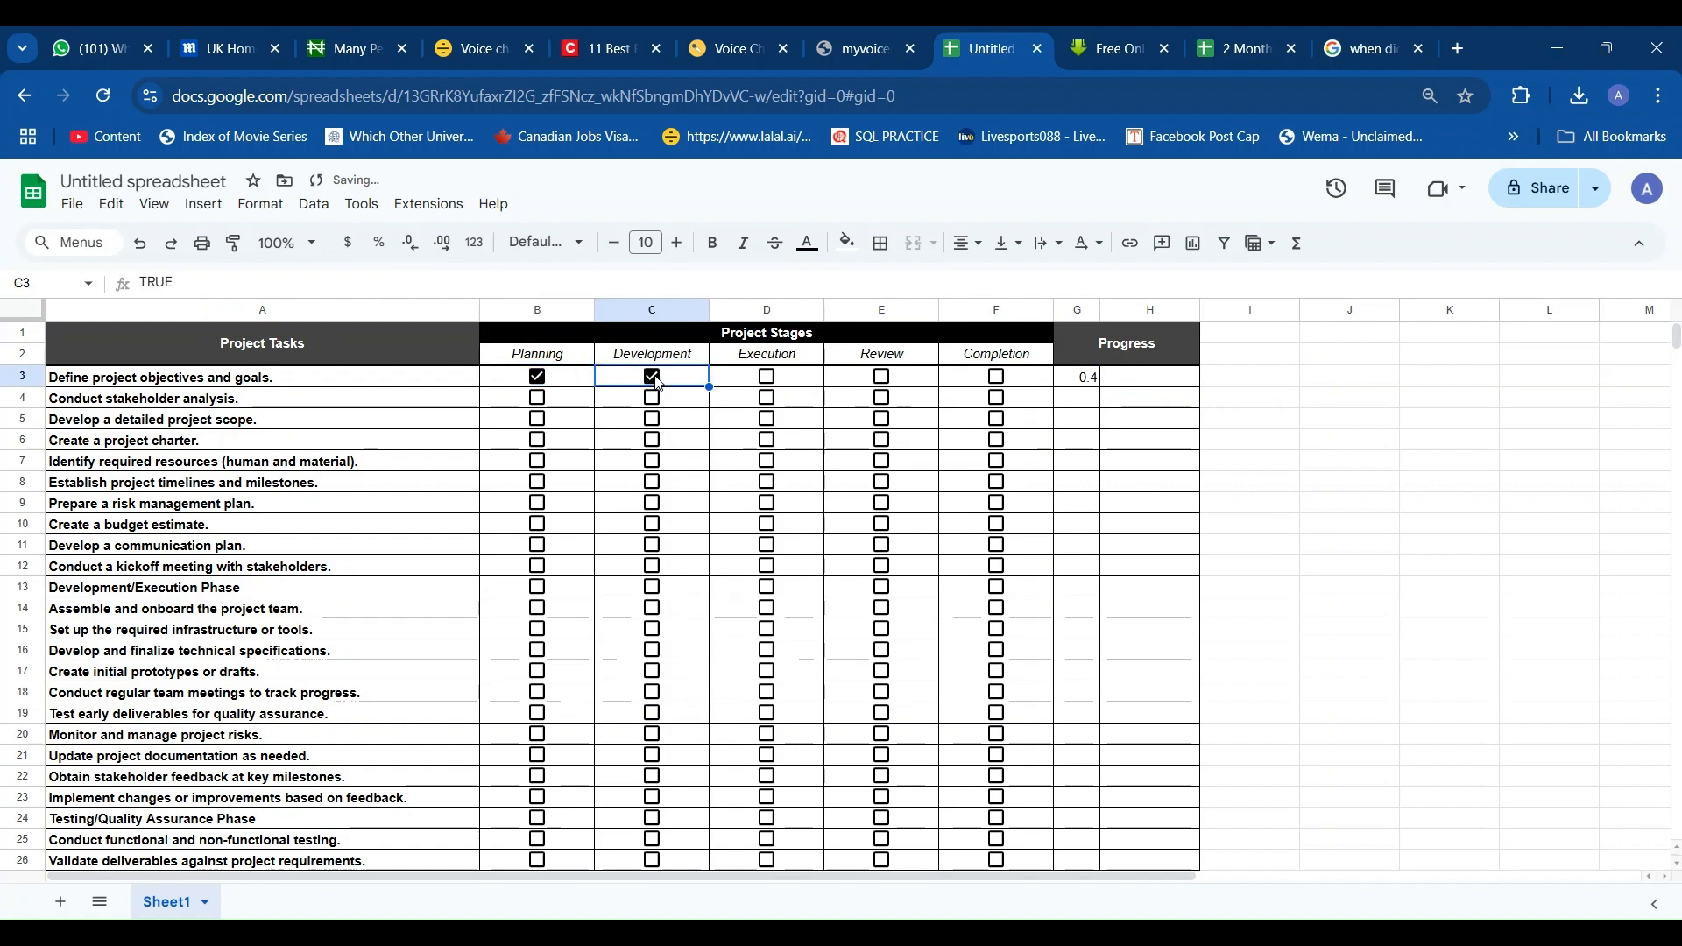
pyautogui.click(768, 386)
pyautogui.click(882, 386)
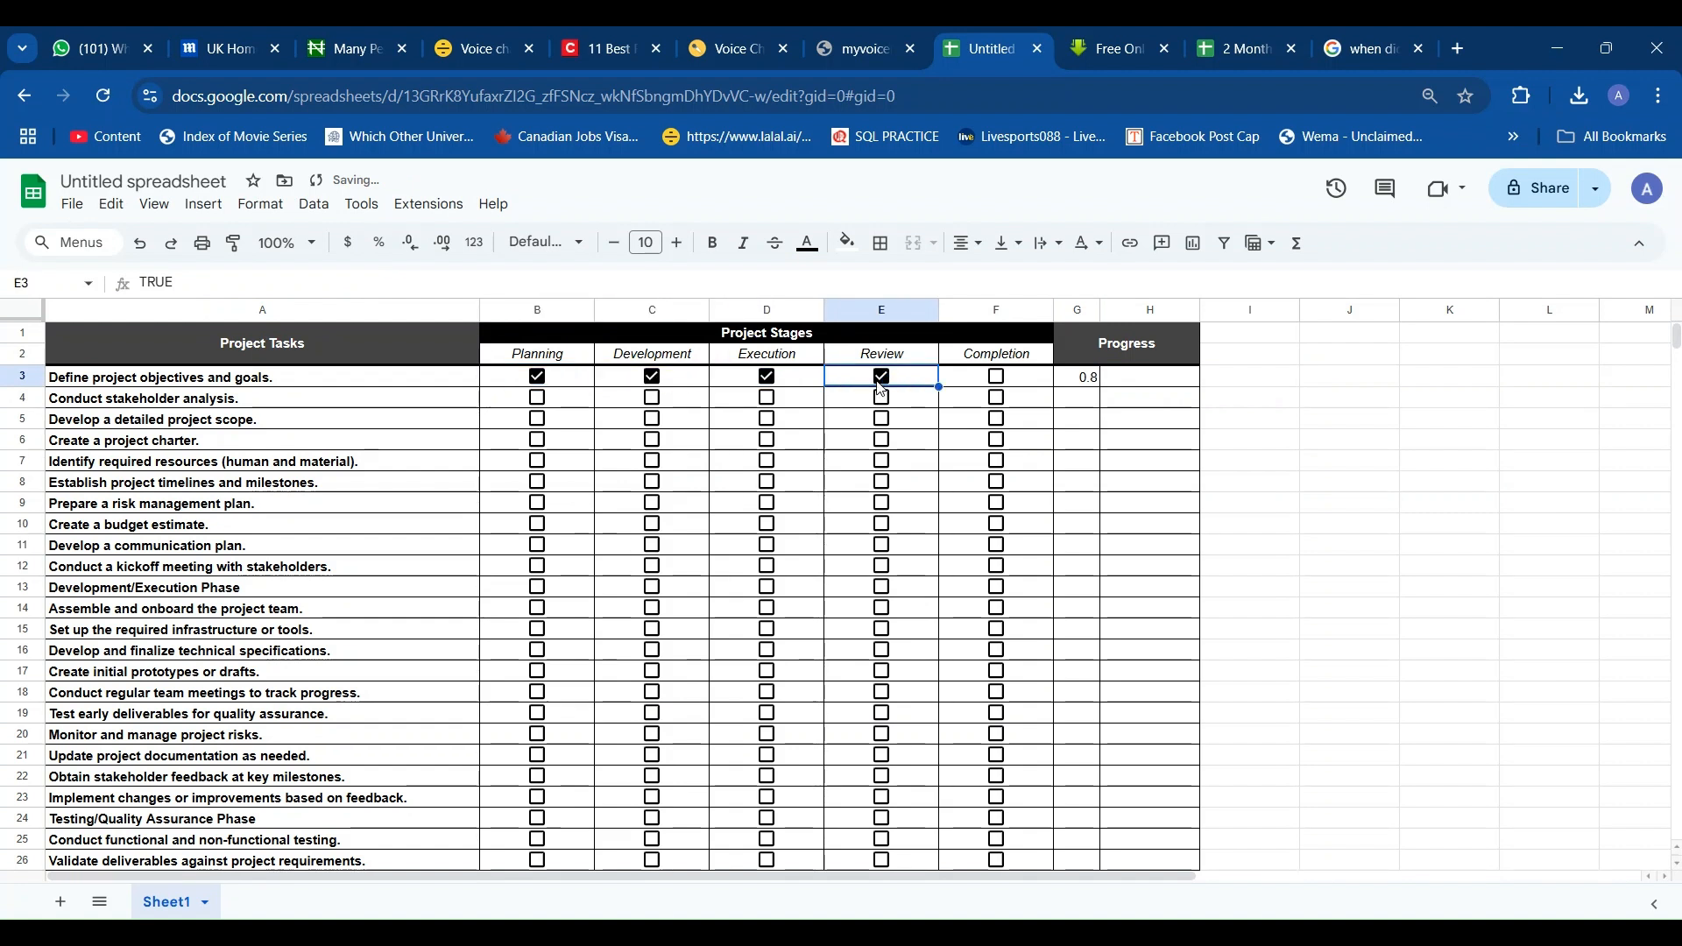
pyautogui.click(997, 379)
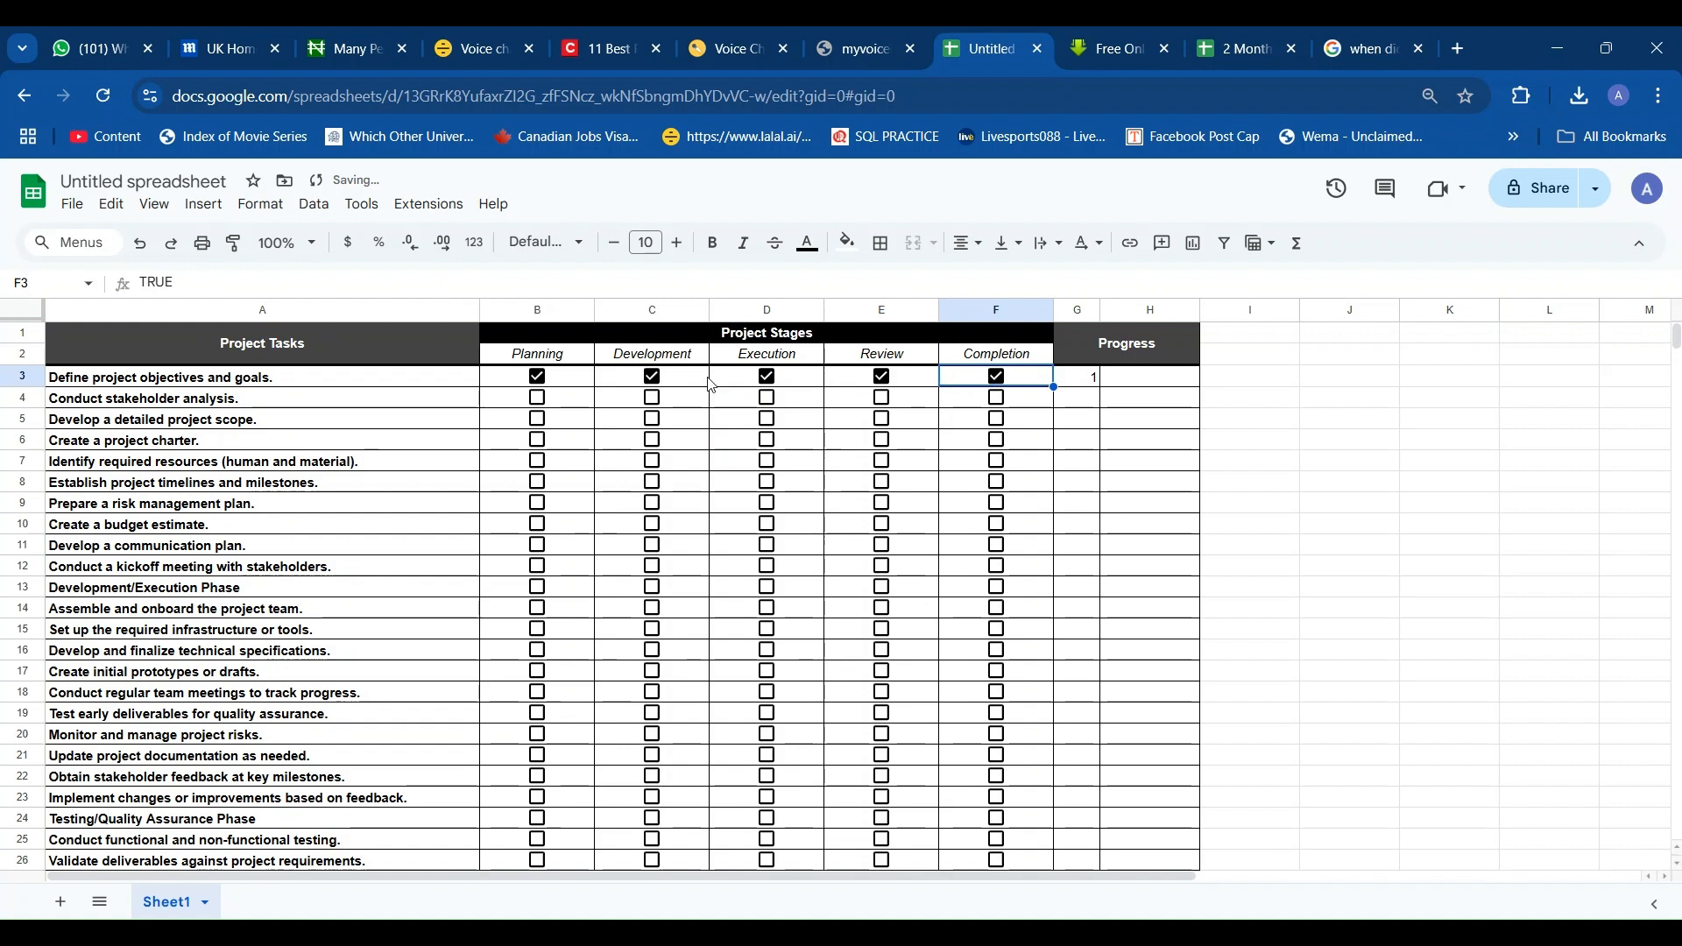
# Undo the last three ticks in the first task's row.
pyautogui.hotkey('ctrl', 'z')
pyautogui.hotkey('ctrl', 'z')
pyautogui.hotkey('ctrl', 'z')
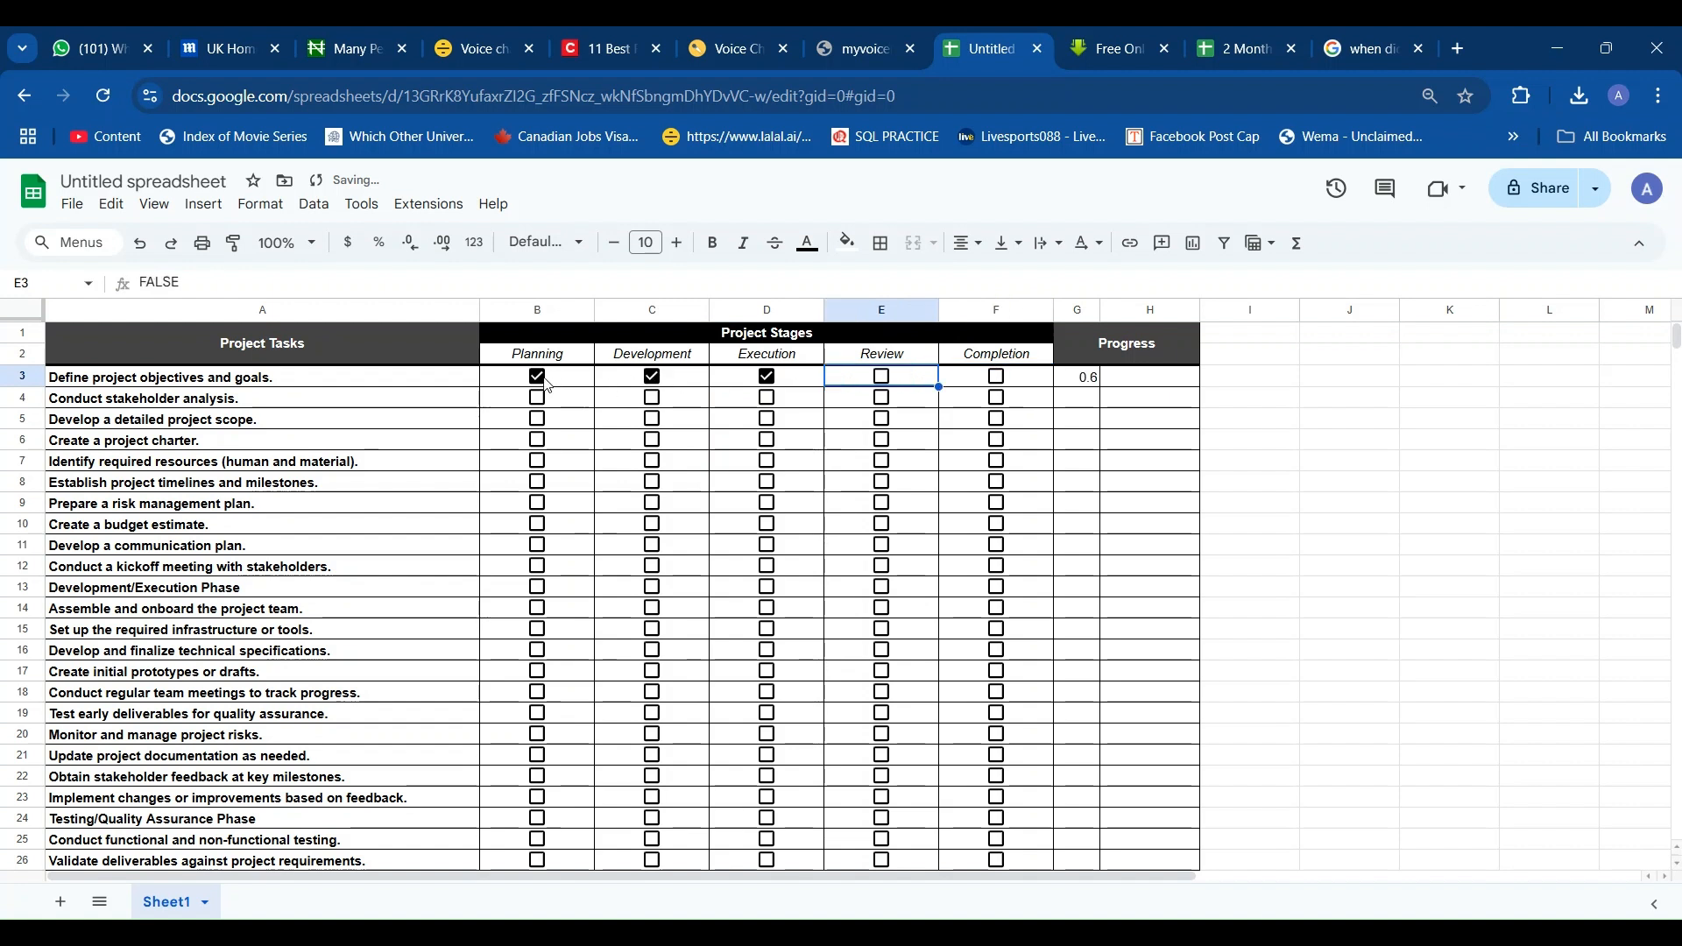
# Format the progress value in G3 as a percentage without decimals.
pyautogui.click(1075, 377)
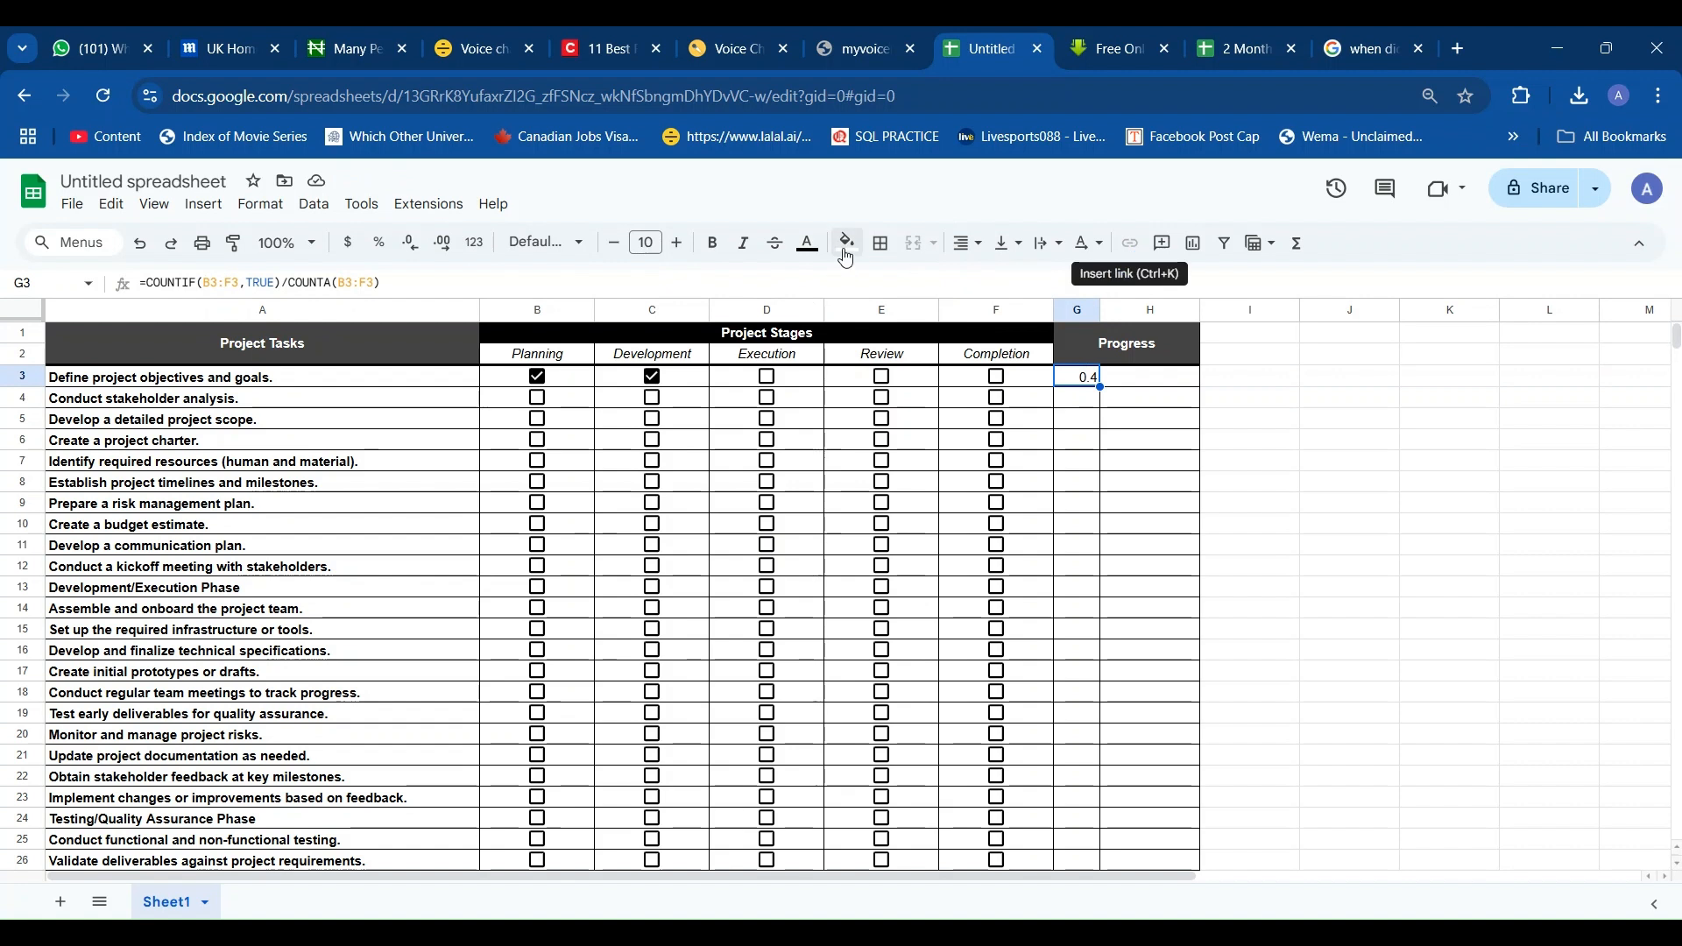
pyautogui.click(381, 243)
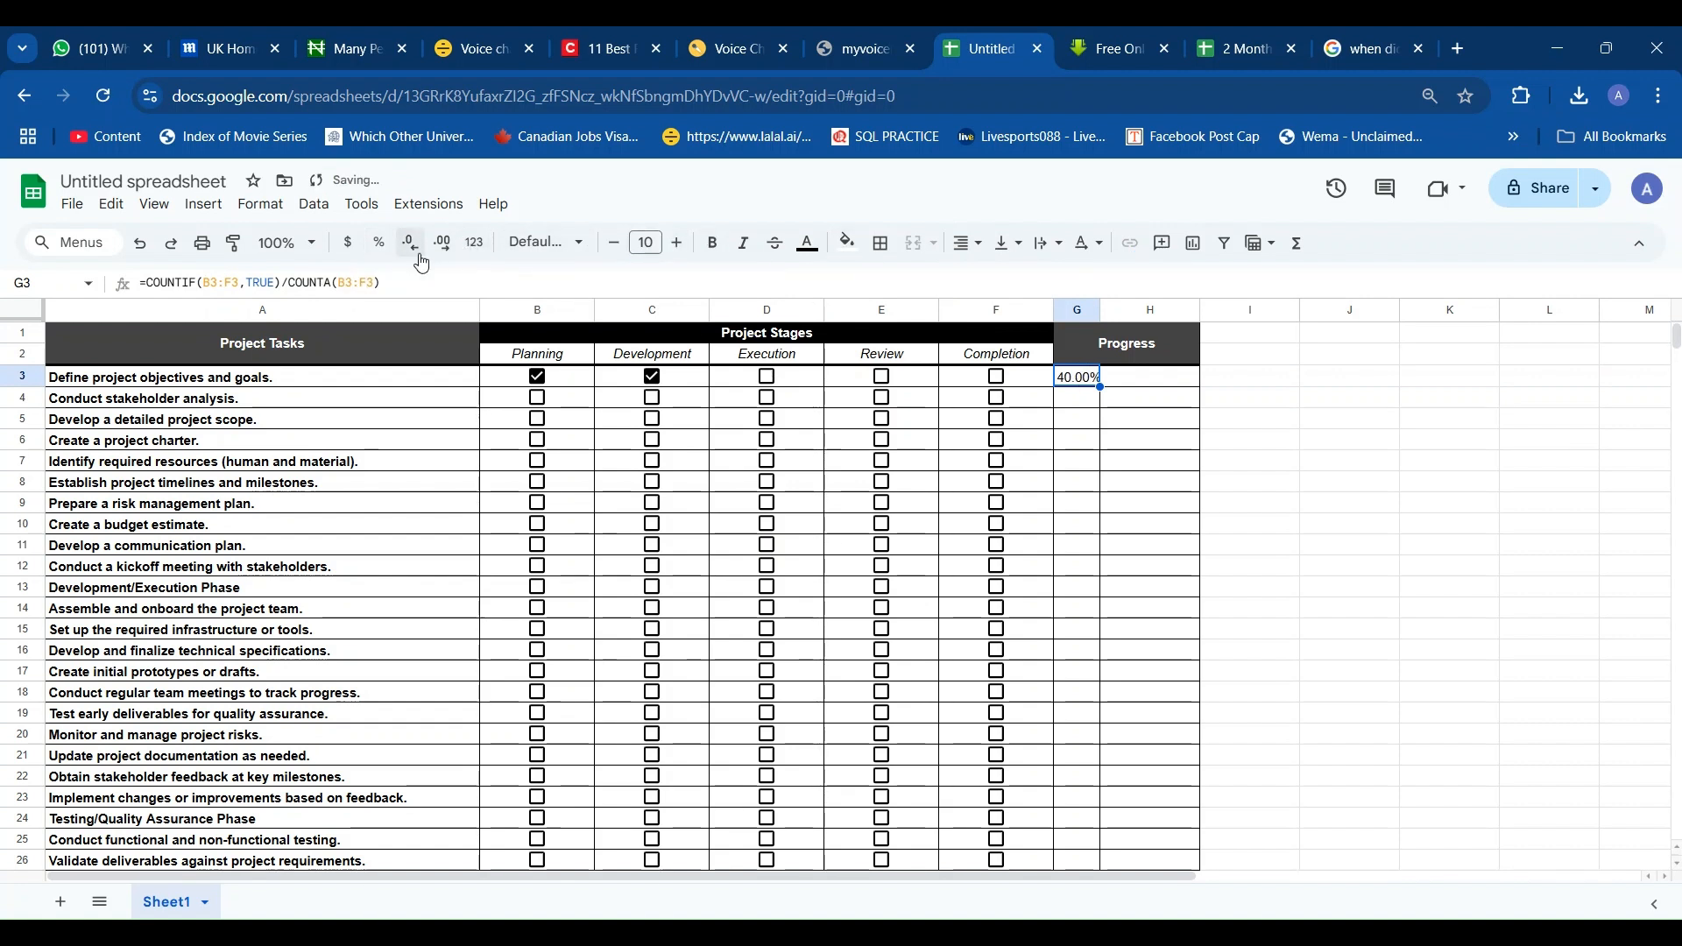
pyautogui.click(411, 244)
# Tick Execution and Review for the first task, and clear the Review checkbox again.
pyautogui.click(768, 377)
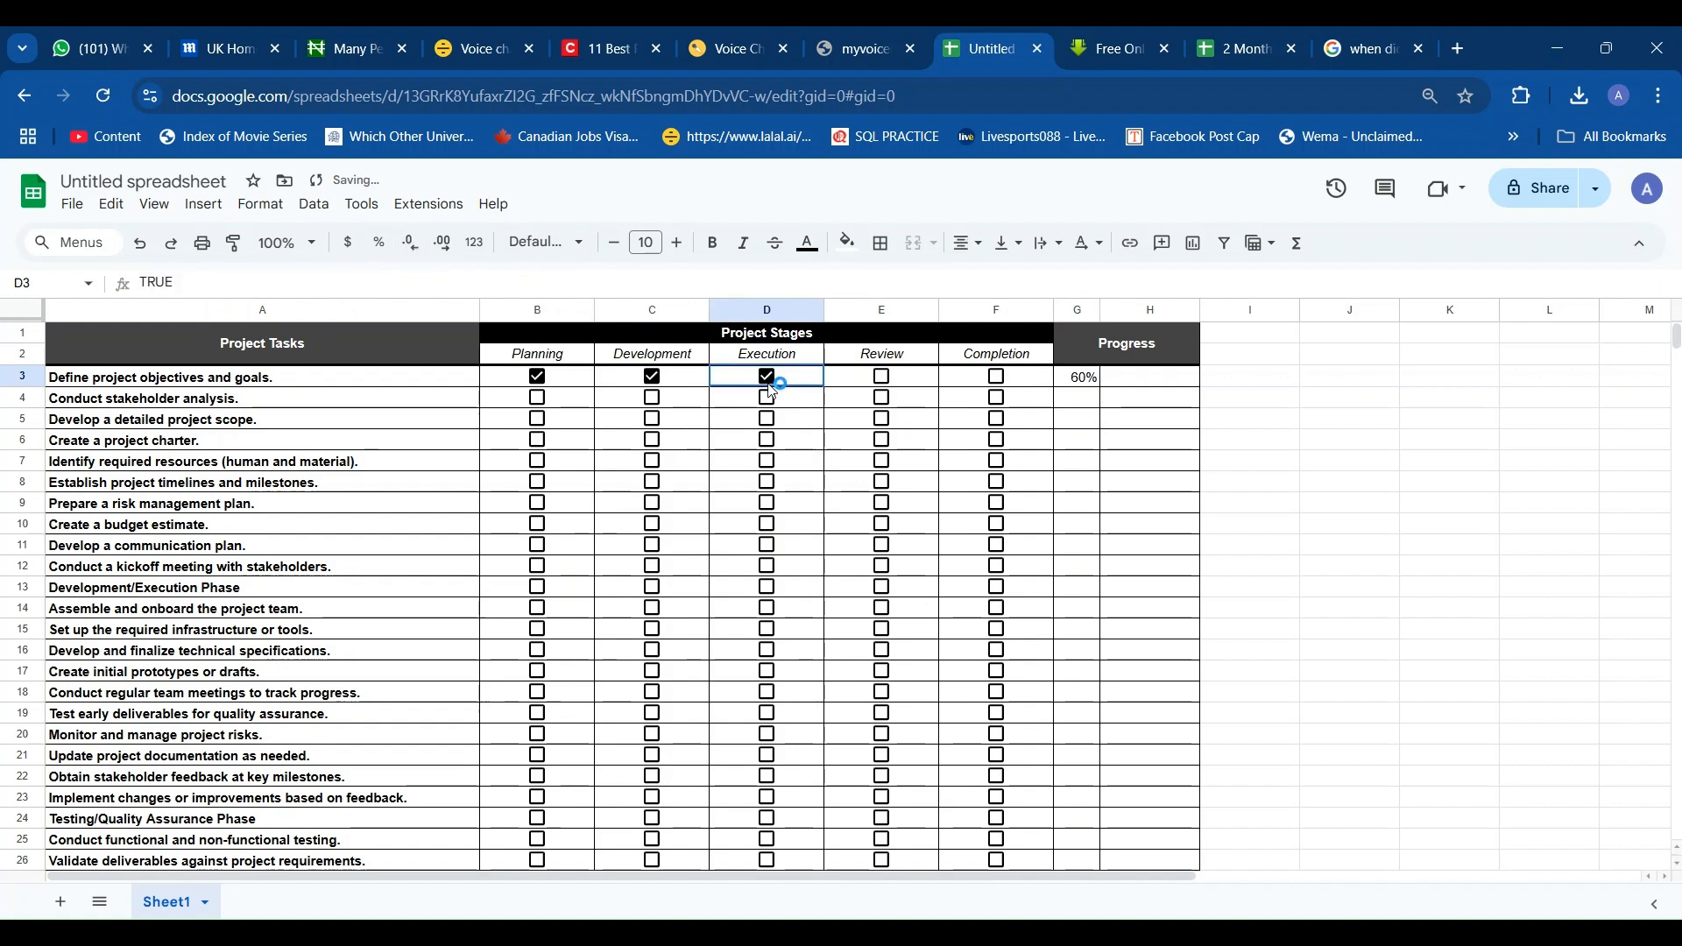
pyautogui.click(882, 377)
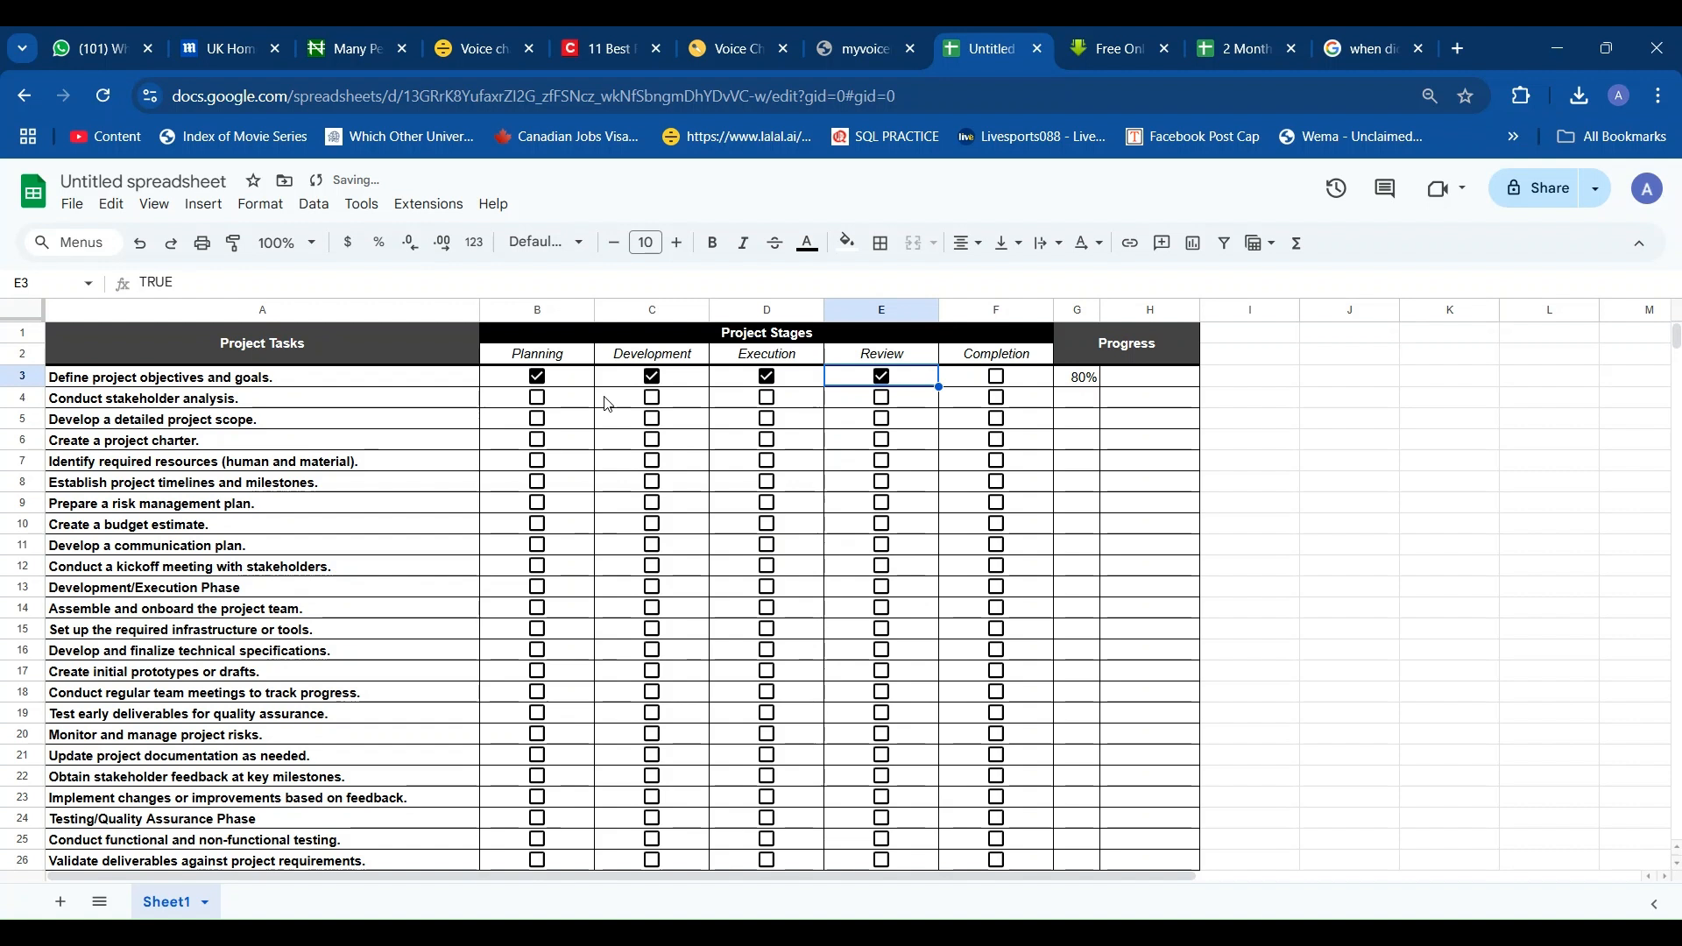
pyautogui.press('space')
# Begin a SPARKLINE formula in H3 that uses the percentage in G3 as its data.
pyautogui.click(1129, 382)
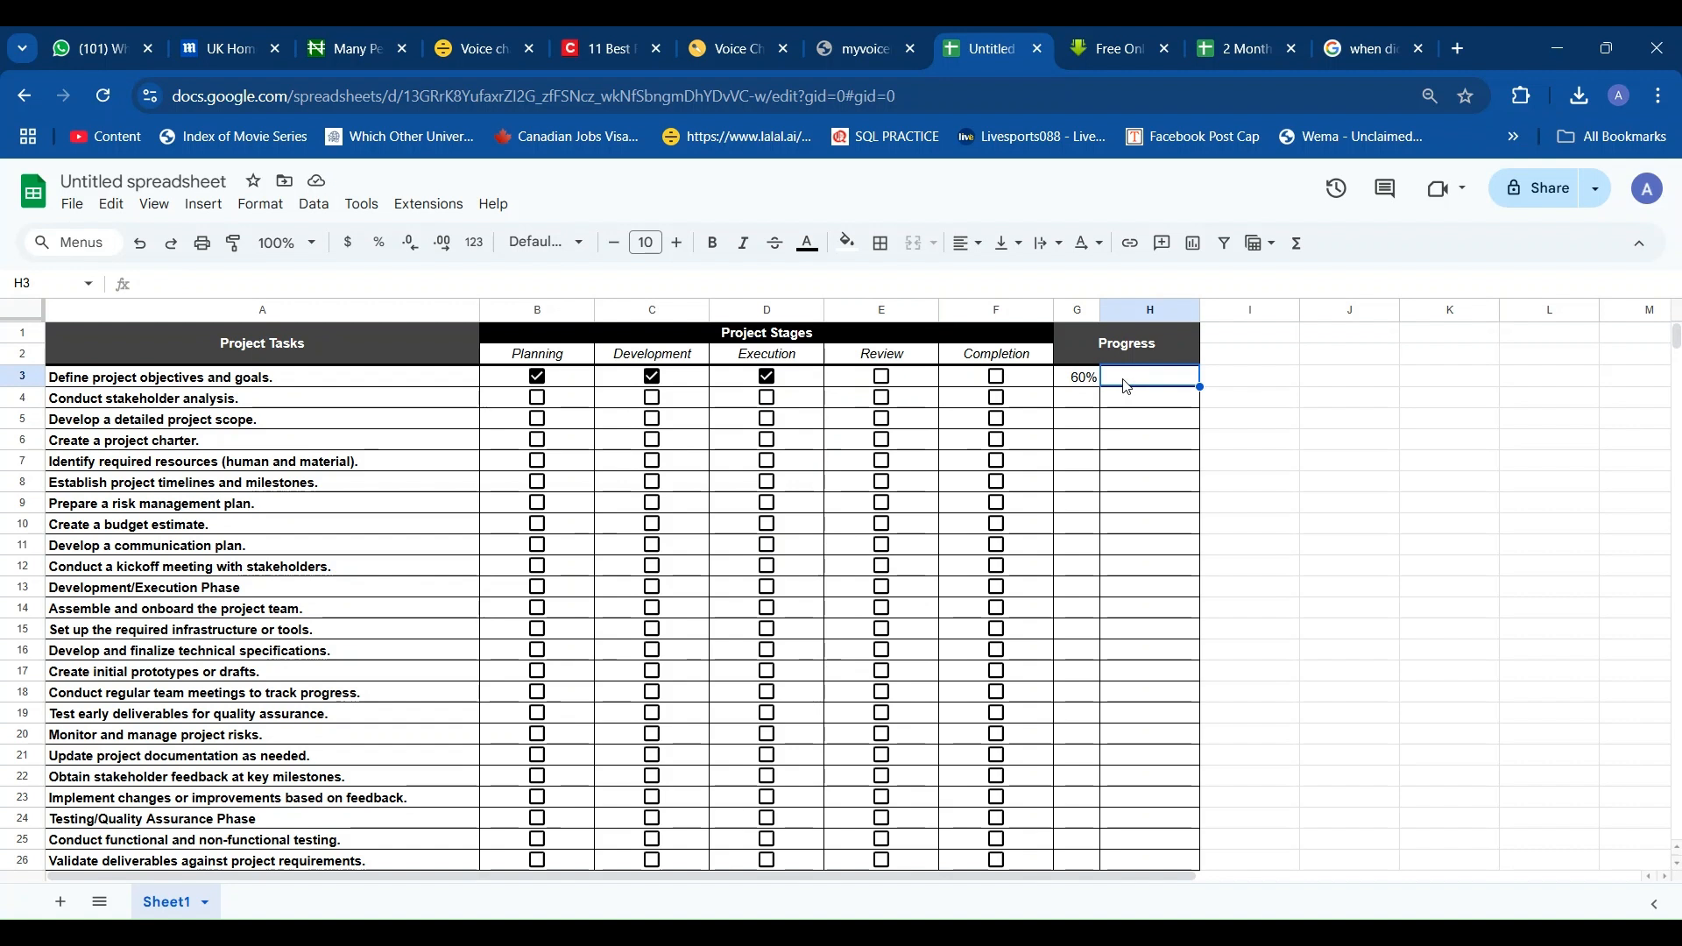
pyautogui.click(1127, 386)
pyautogui.write('=')
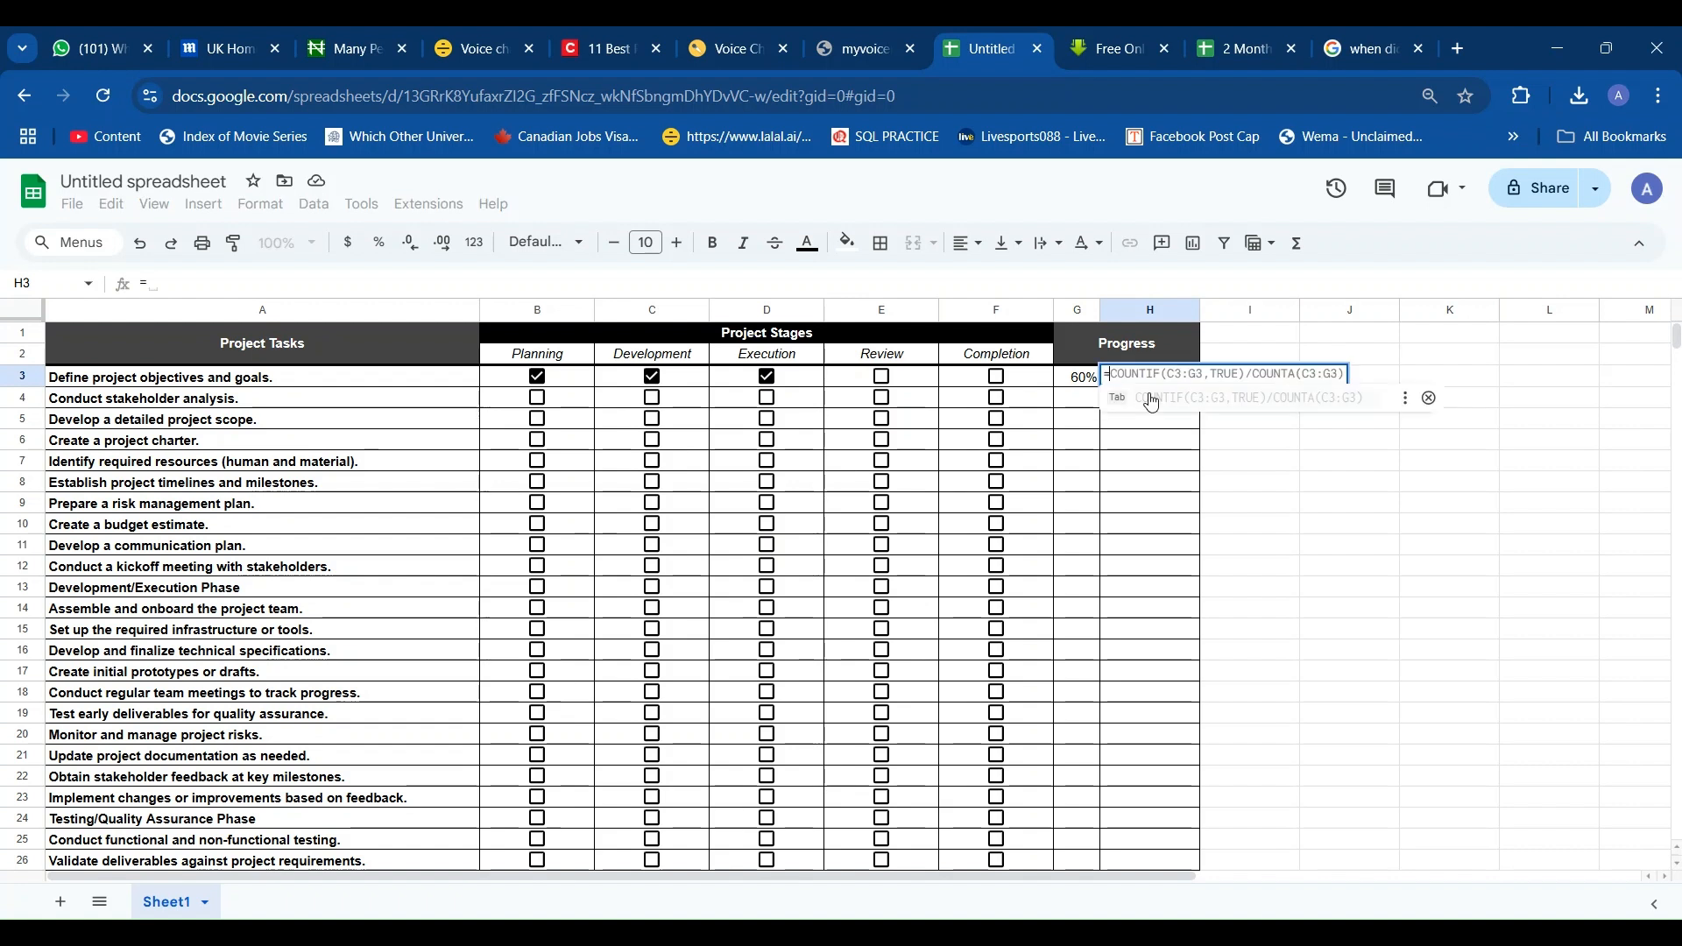
pyautogui.write('SPR')
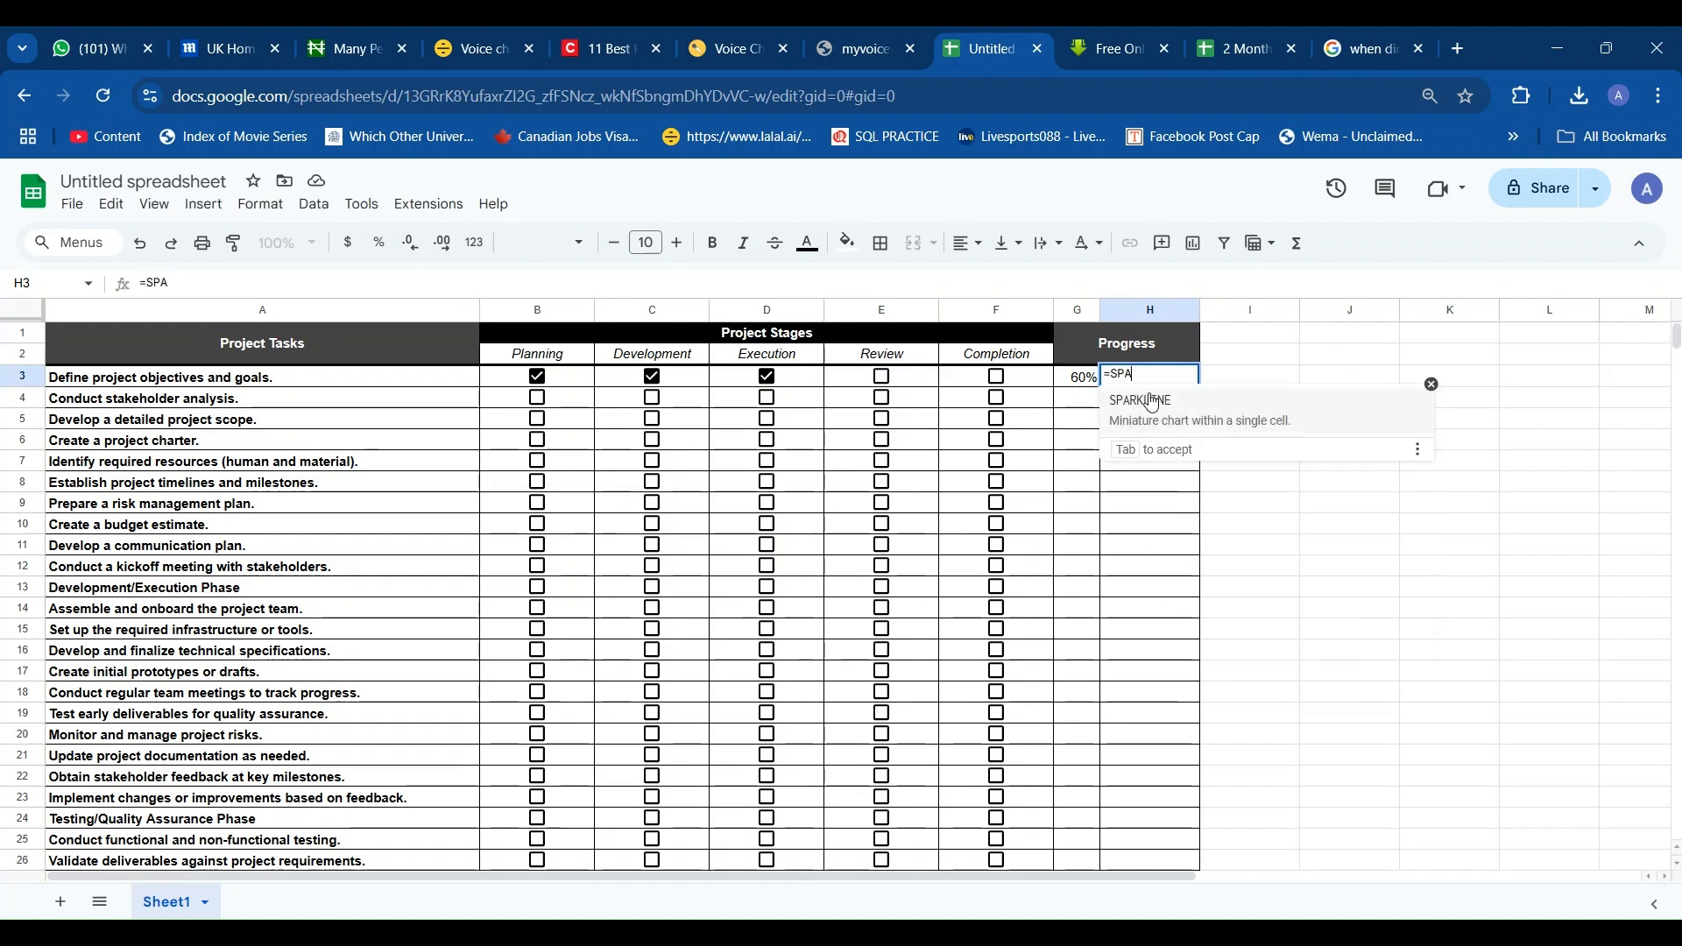
pyautogui.press('Tab')
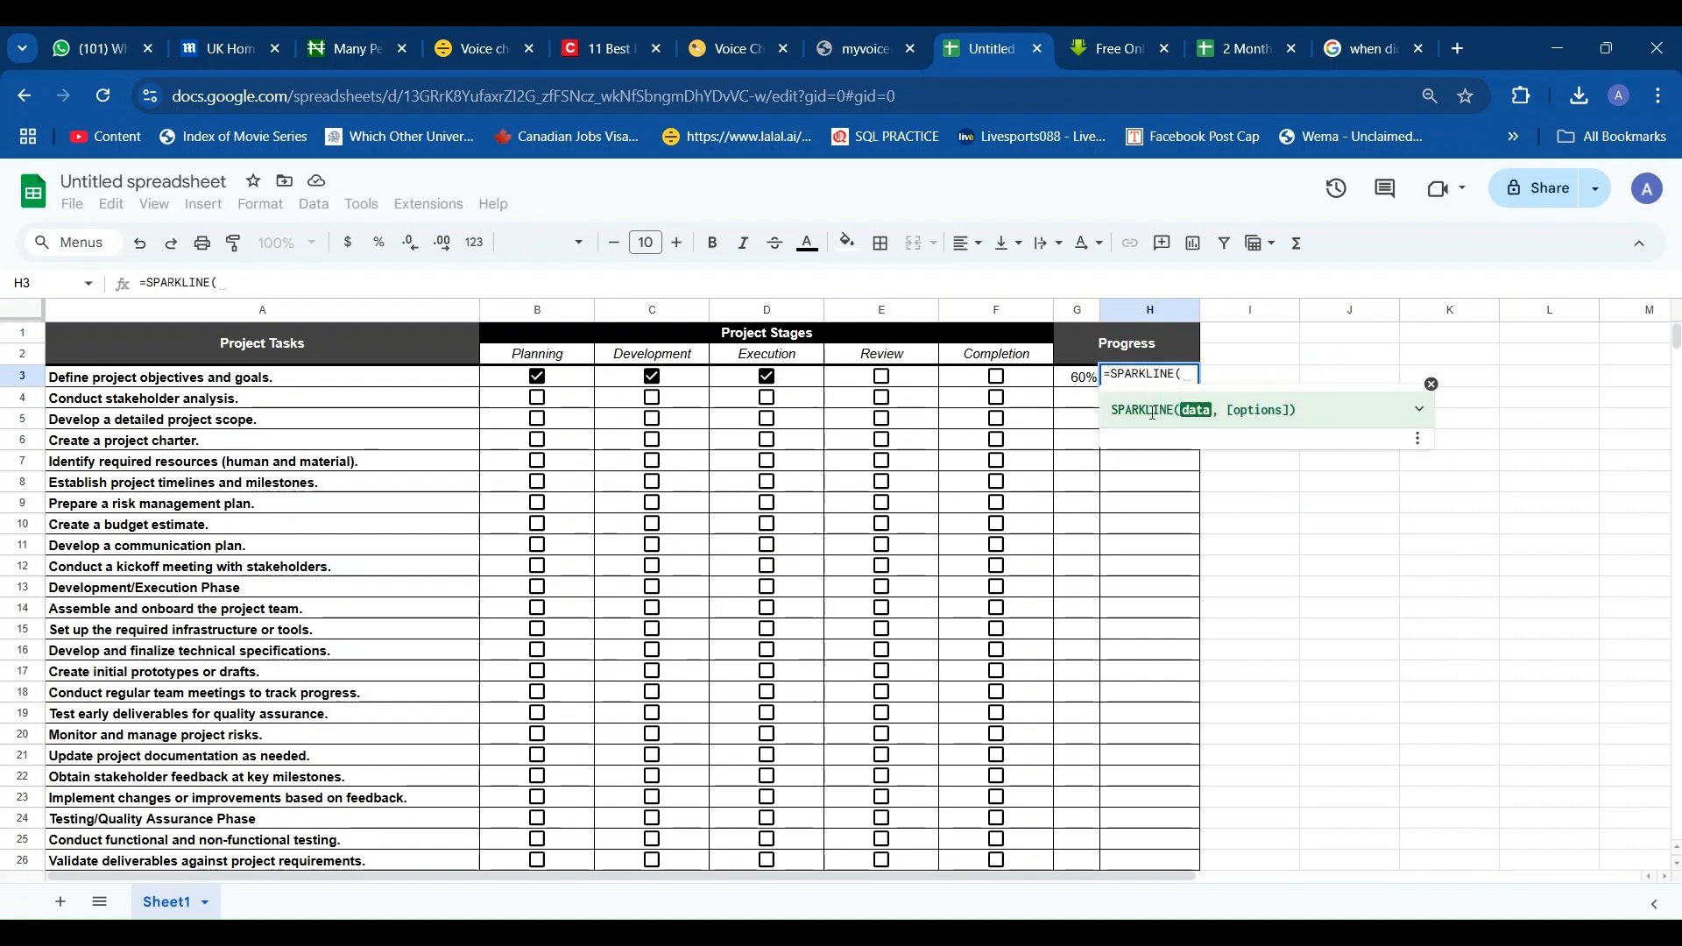
pyautogui.click(1074, 384)
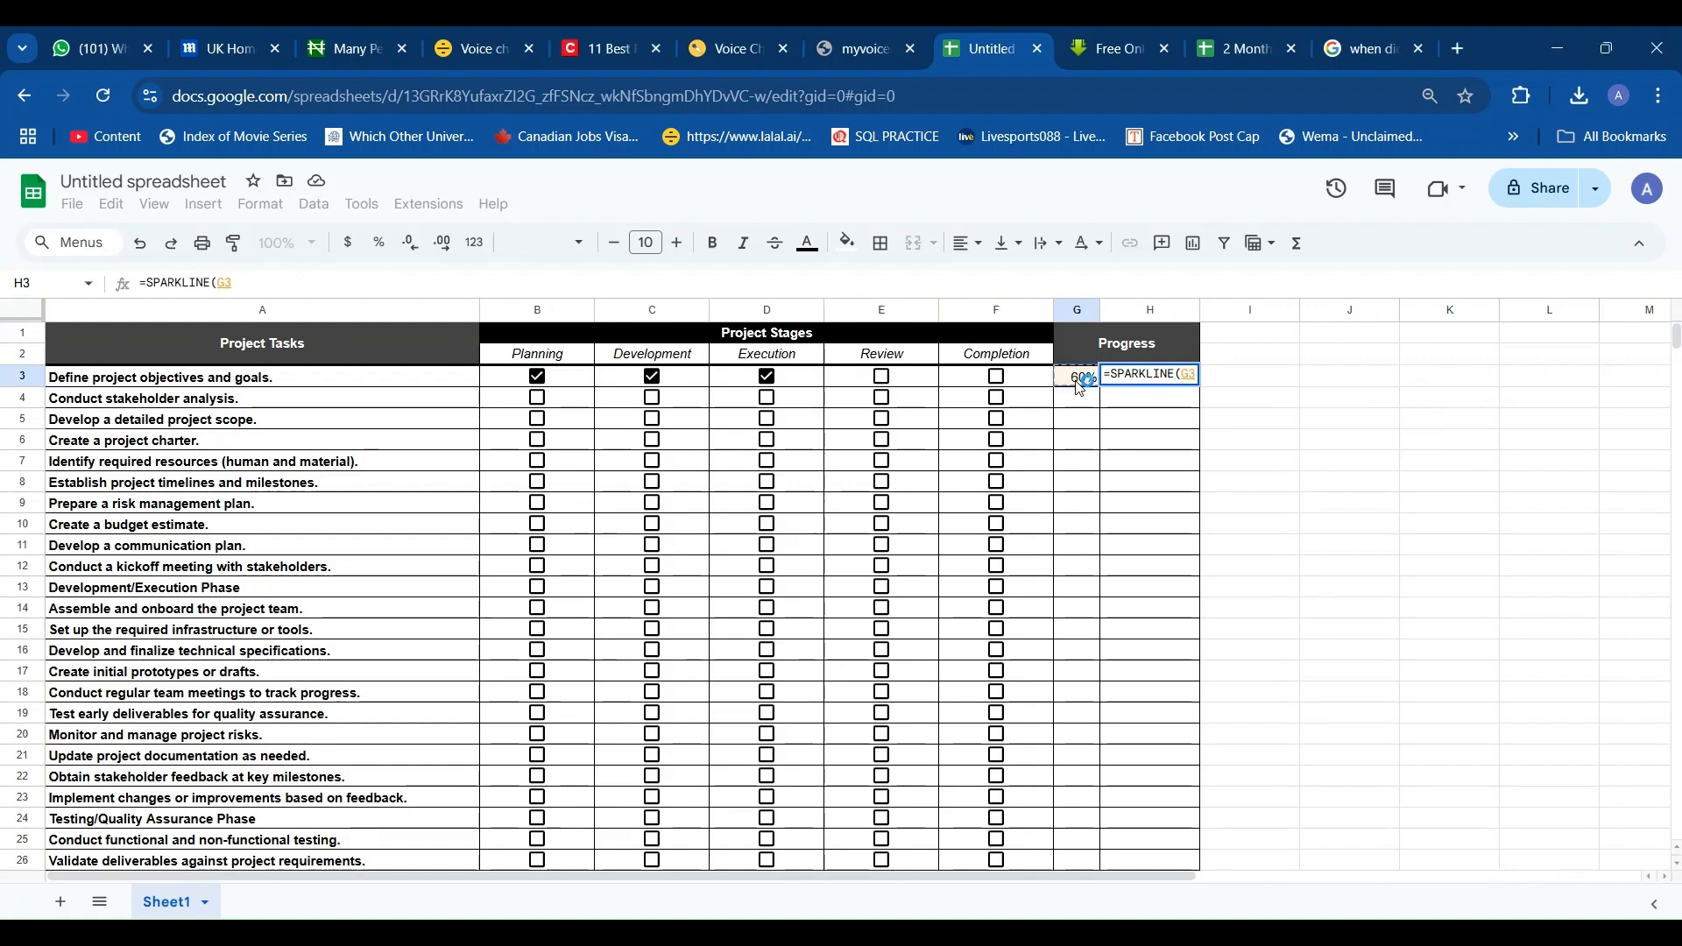
pyautogui.write(',')
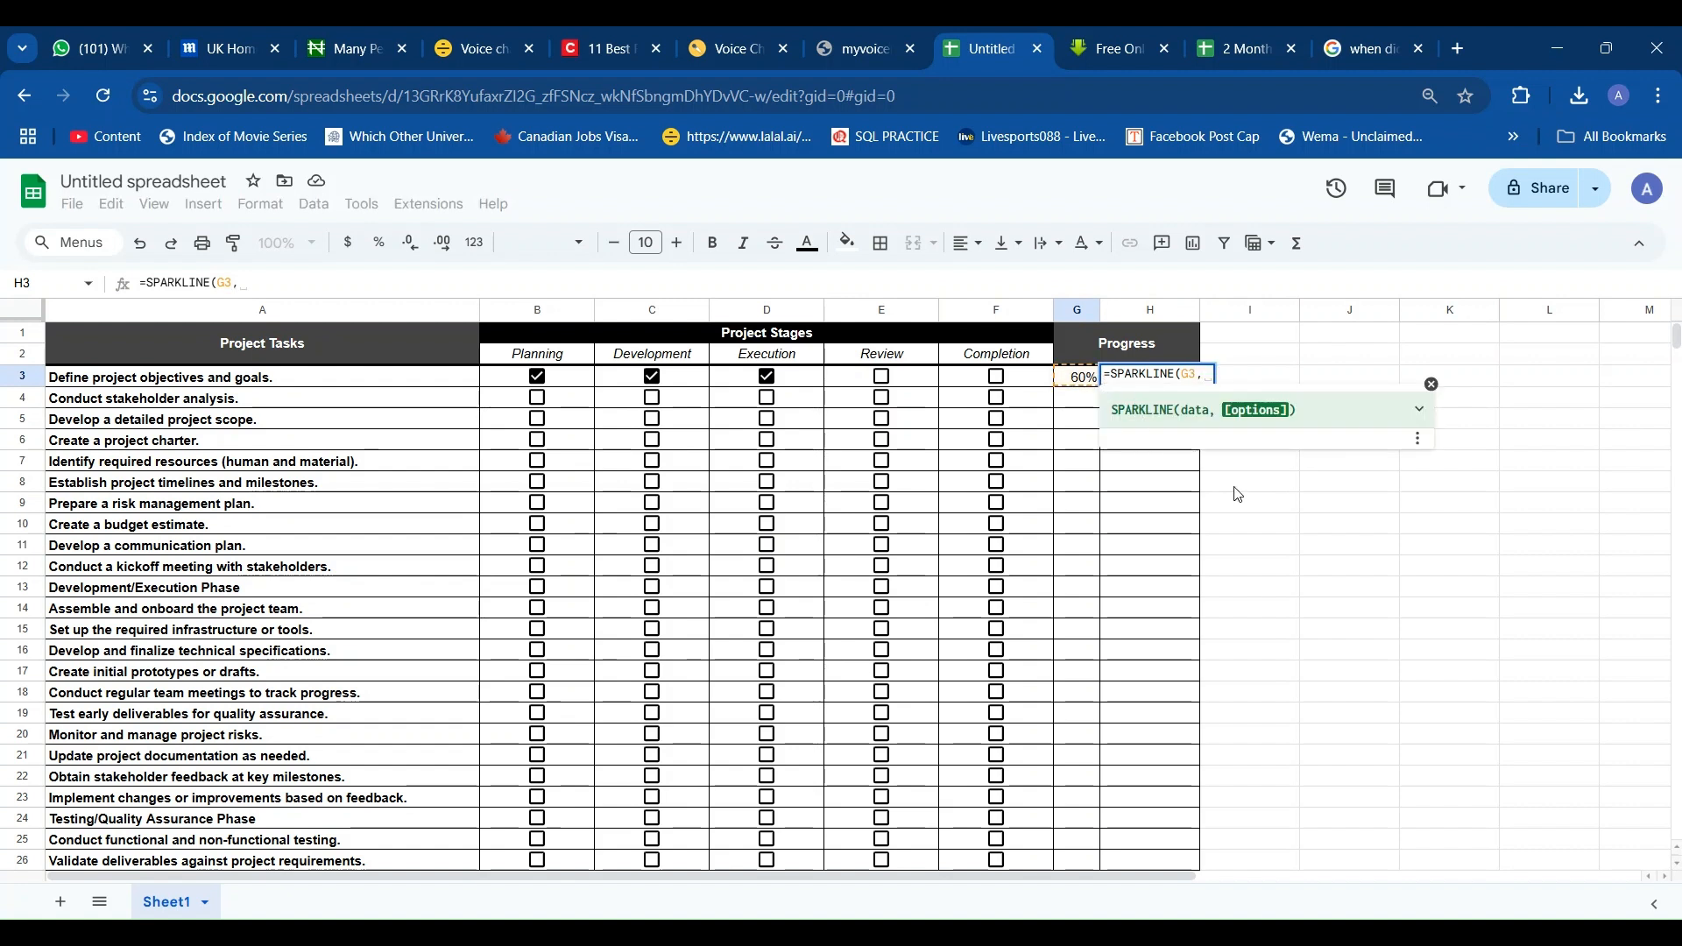
# Add the sparkline options "CHARTTYPE","BAR" and "MAX",1 to the H3 formula, separated by semicolons.
pyautogui.write('"CHART')
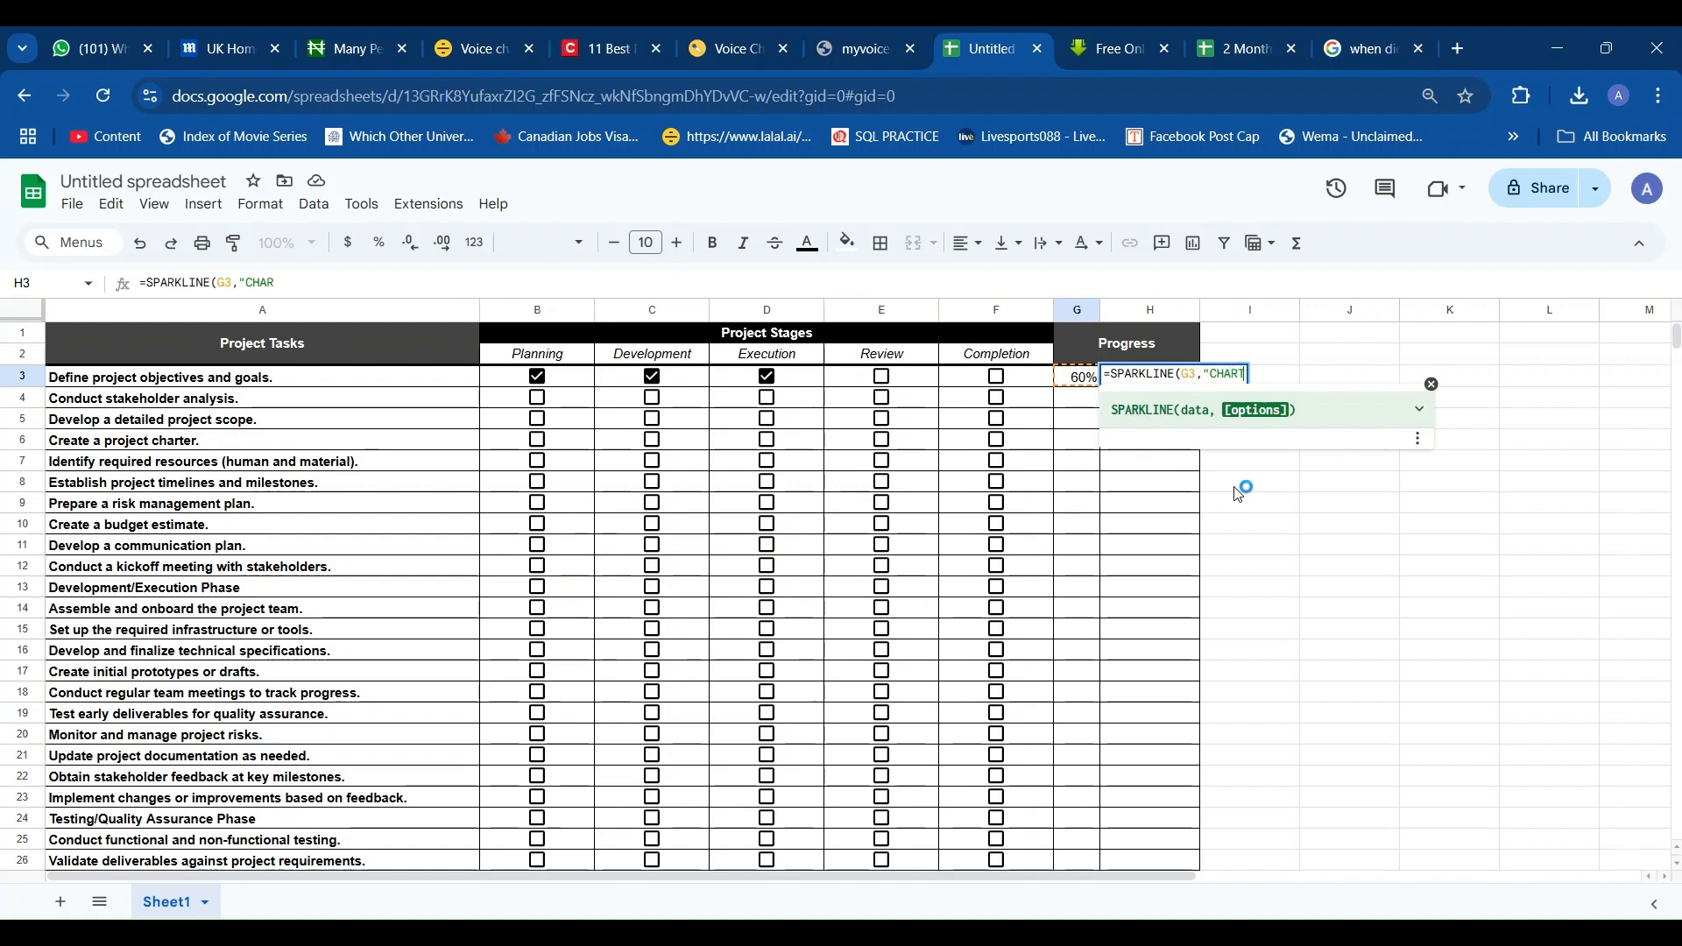
pyautogui.write('TYPE"')
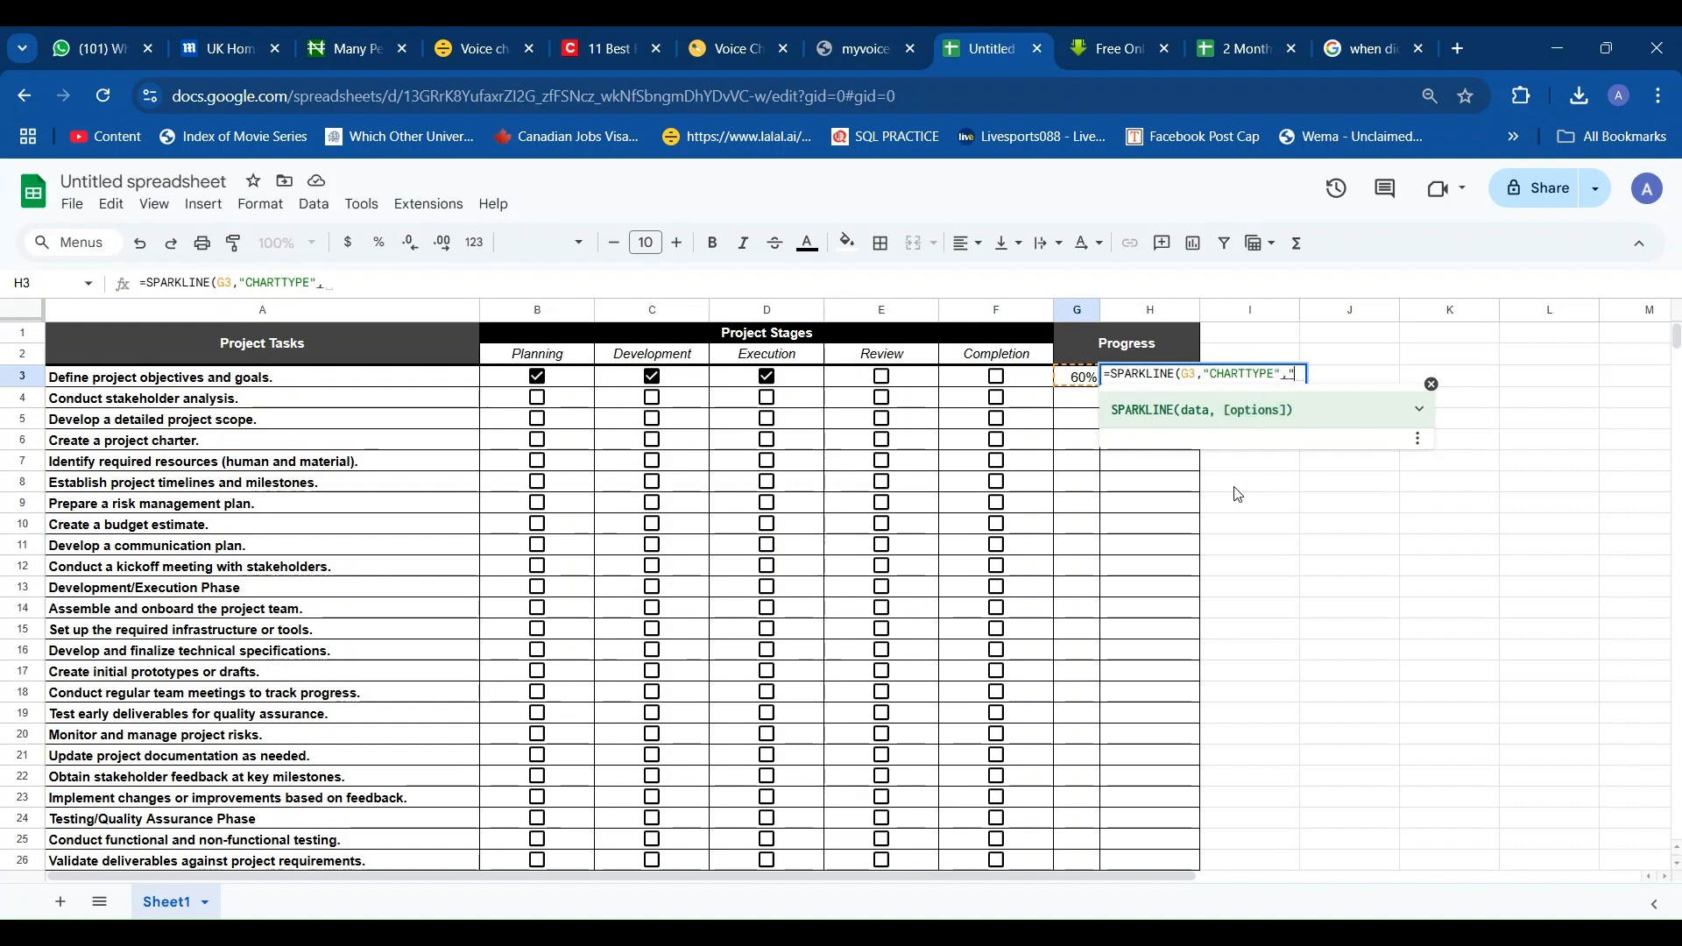
pyautogui.write(',"BAR";')
pyautogui.write('"MAX"')
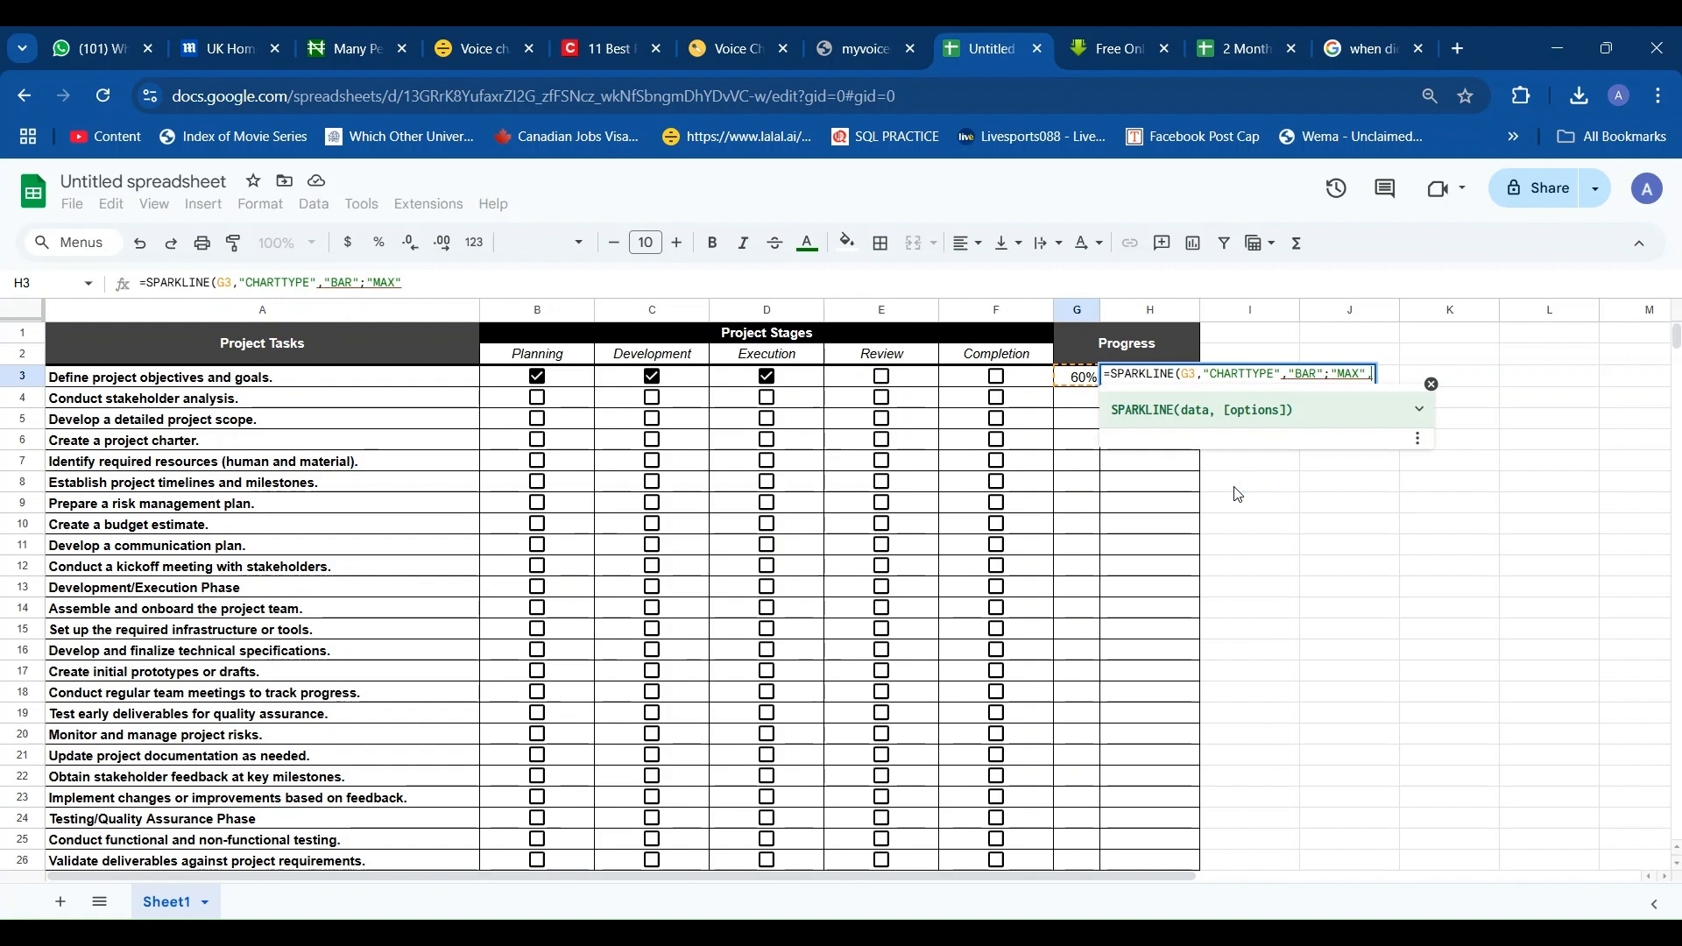
pyautogui.write(",1'")
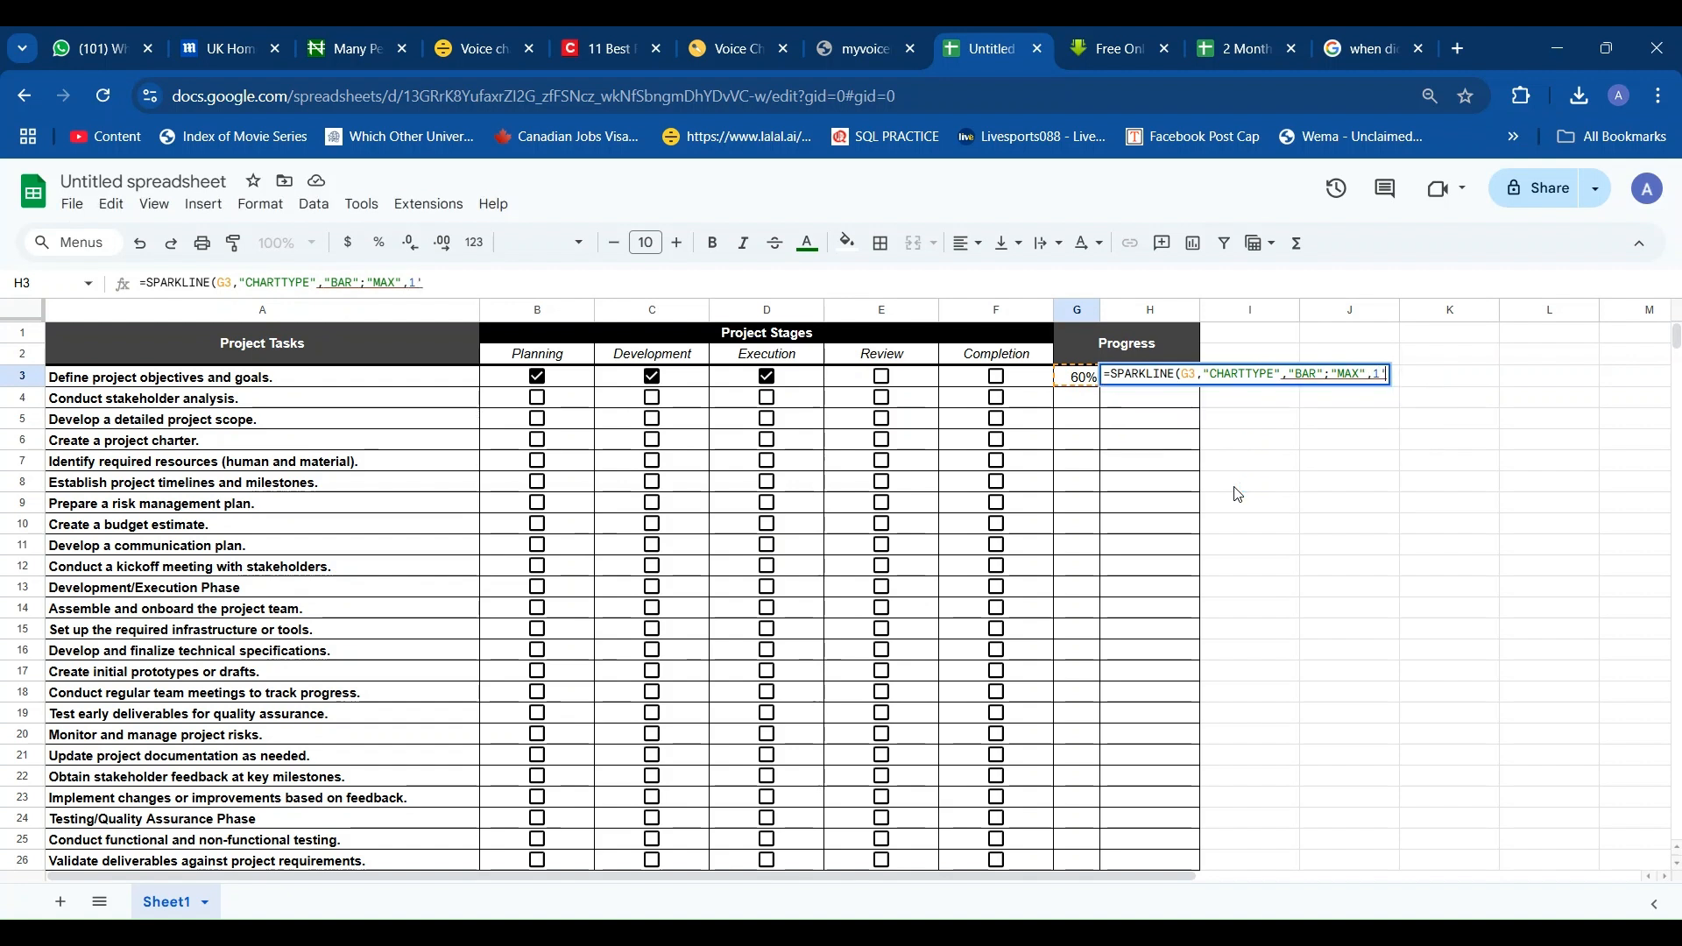
pyautogui.press('BackSpace')
pyautogui.write(';')
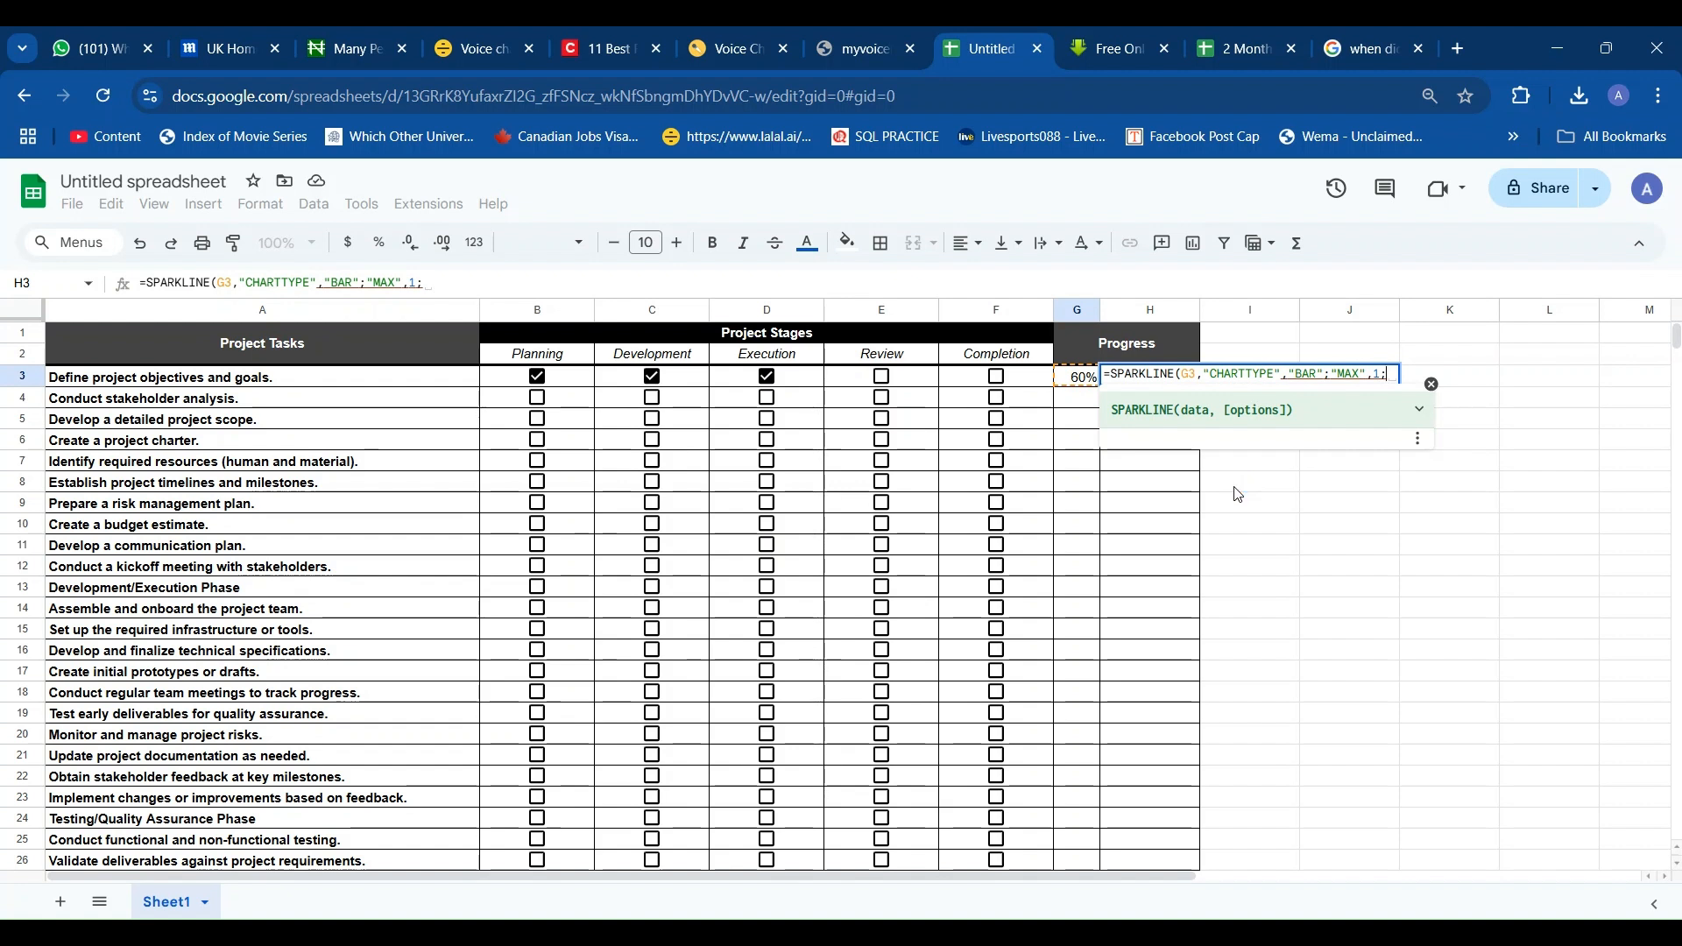
# Add the option "COLOR1","GREEN", enclose all sparkline options in curly braces and commit the H3 formula.
pyautogui.write('"COLOR')
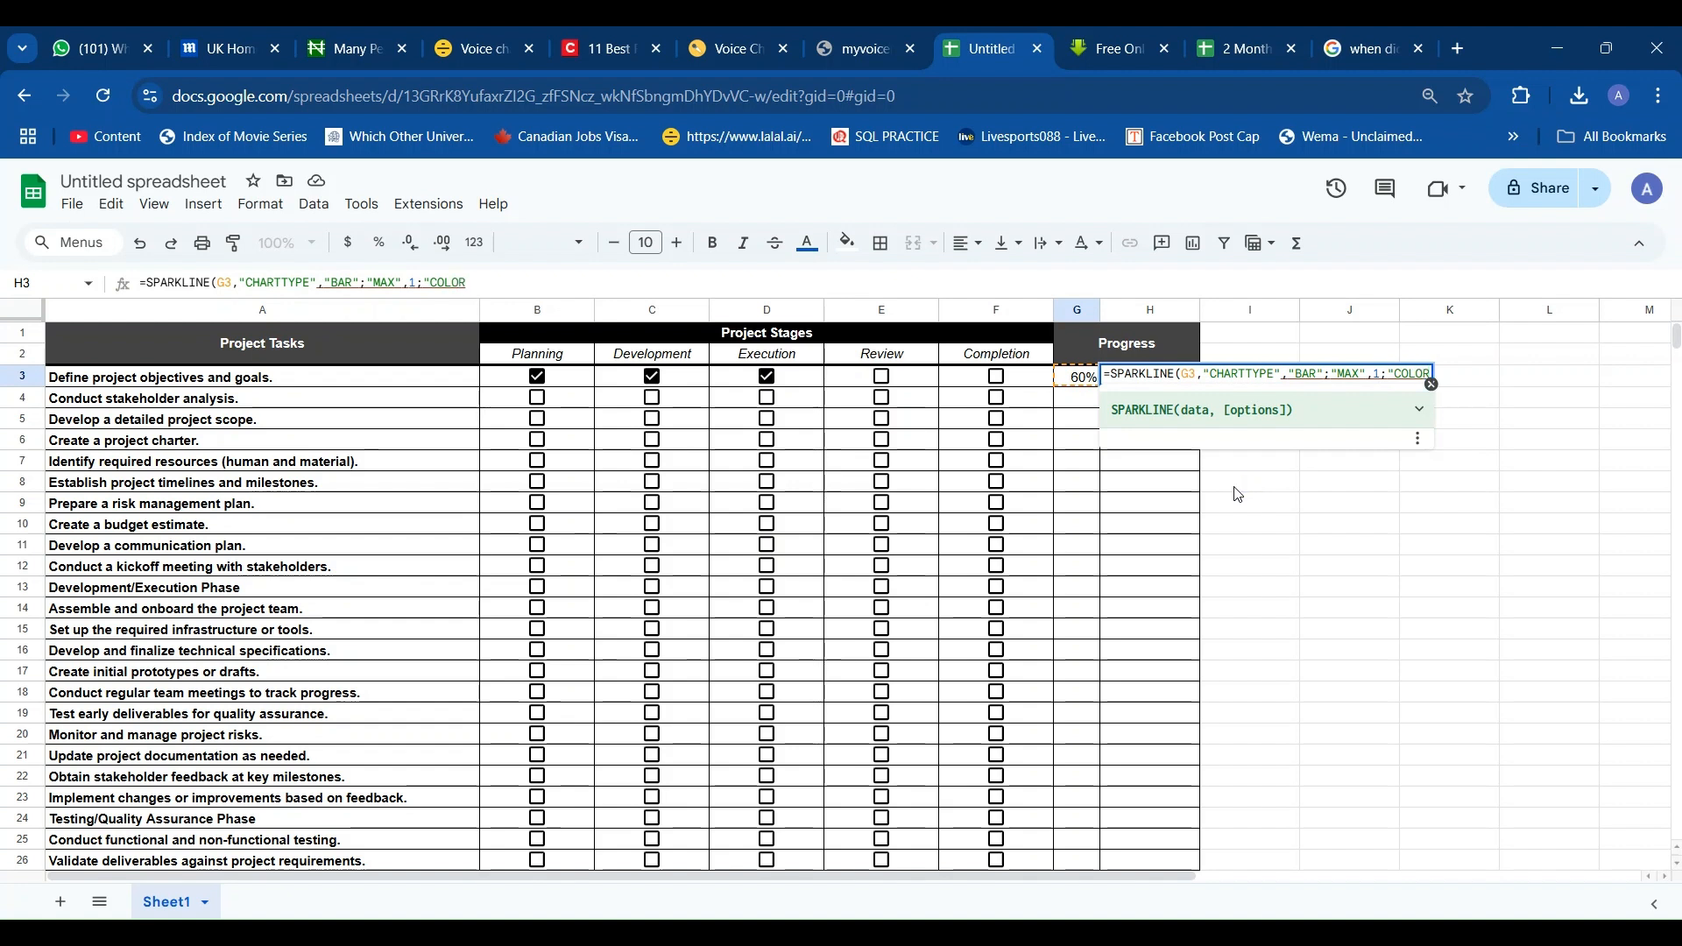
pyautogui.write('1",')
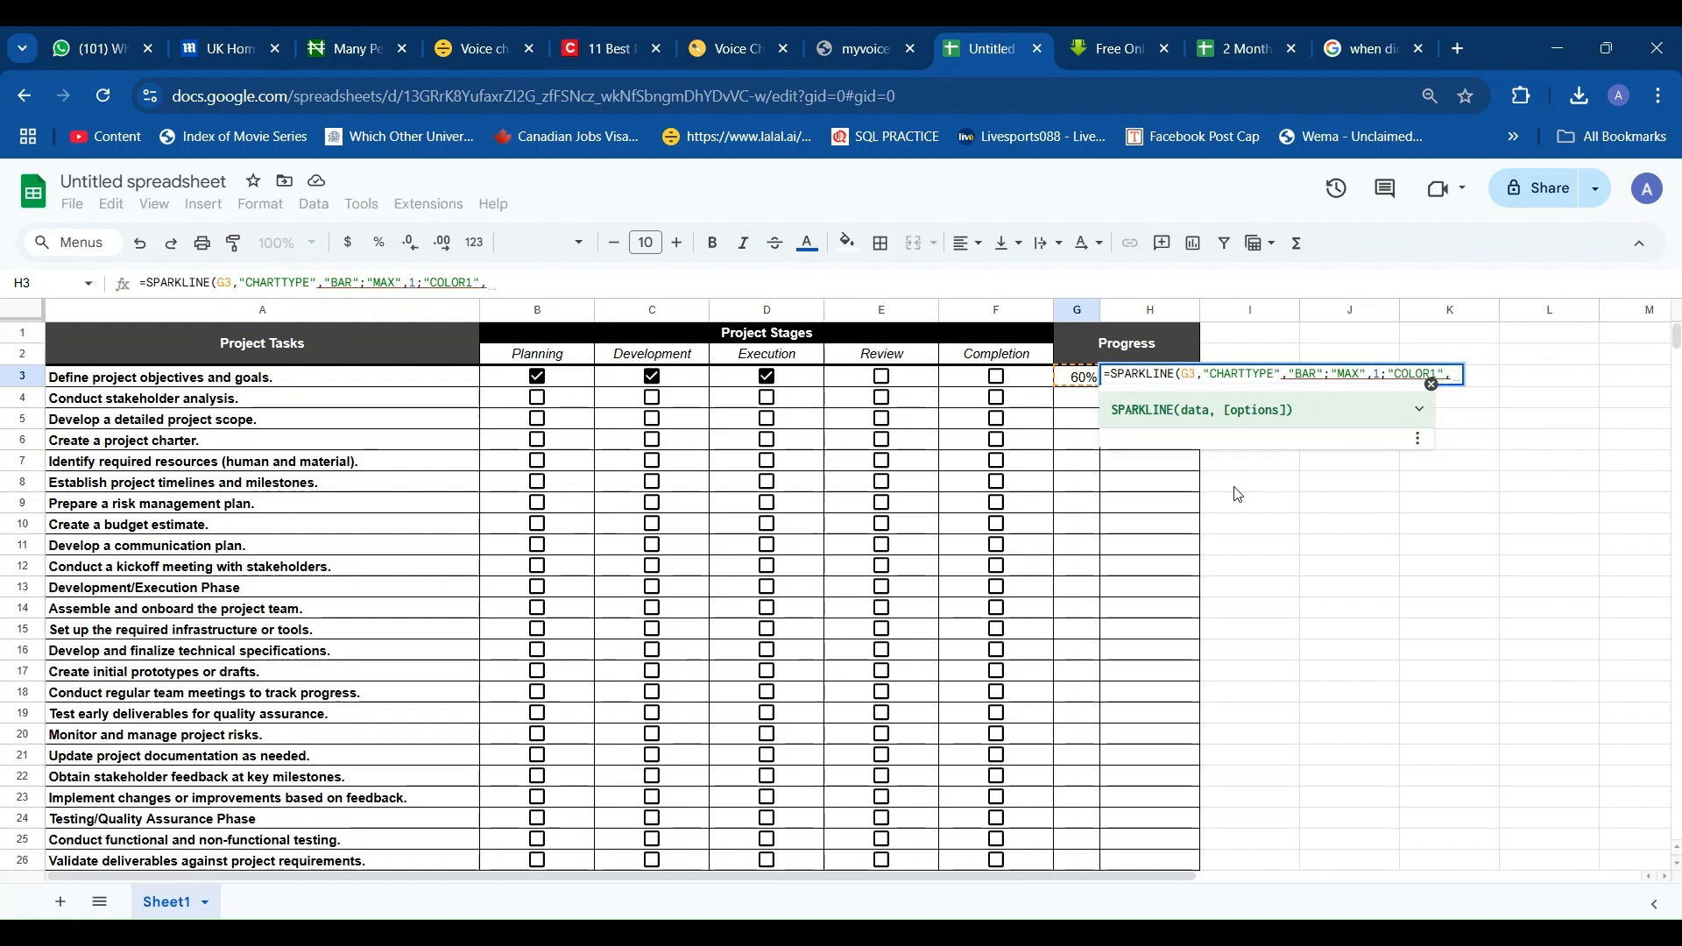
pyautogui.write('"GREEN')
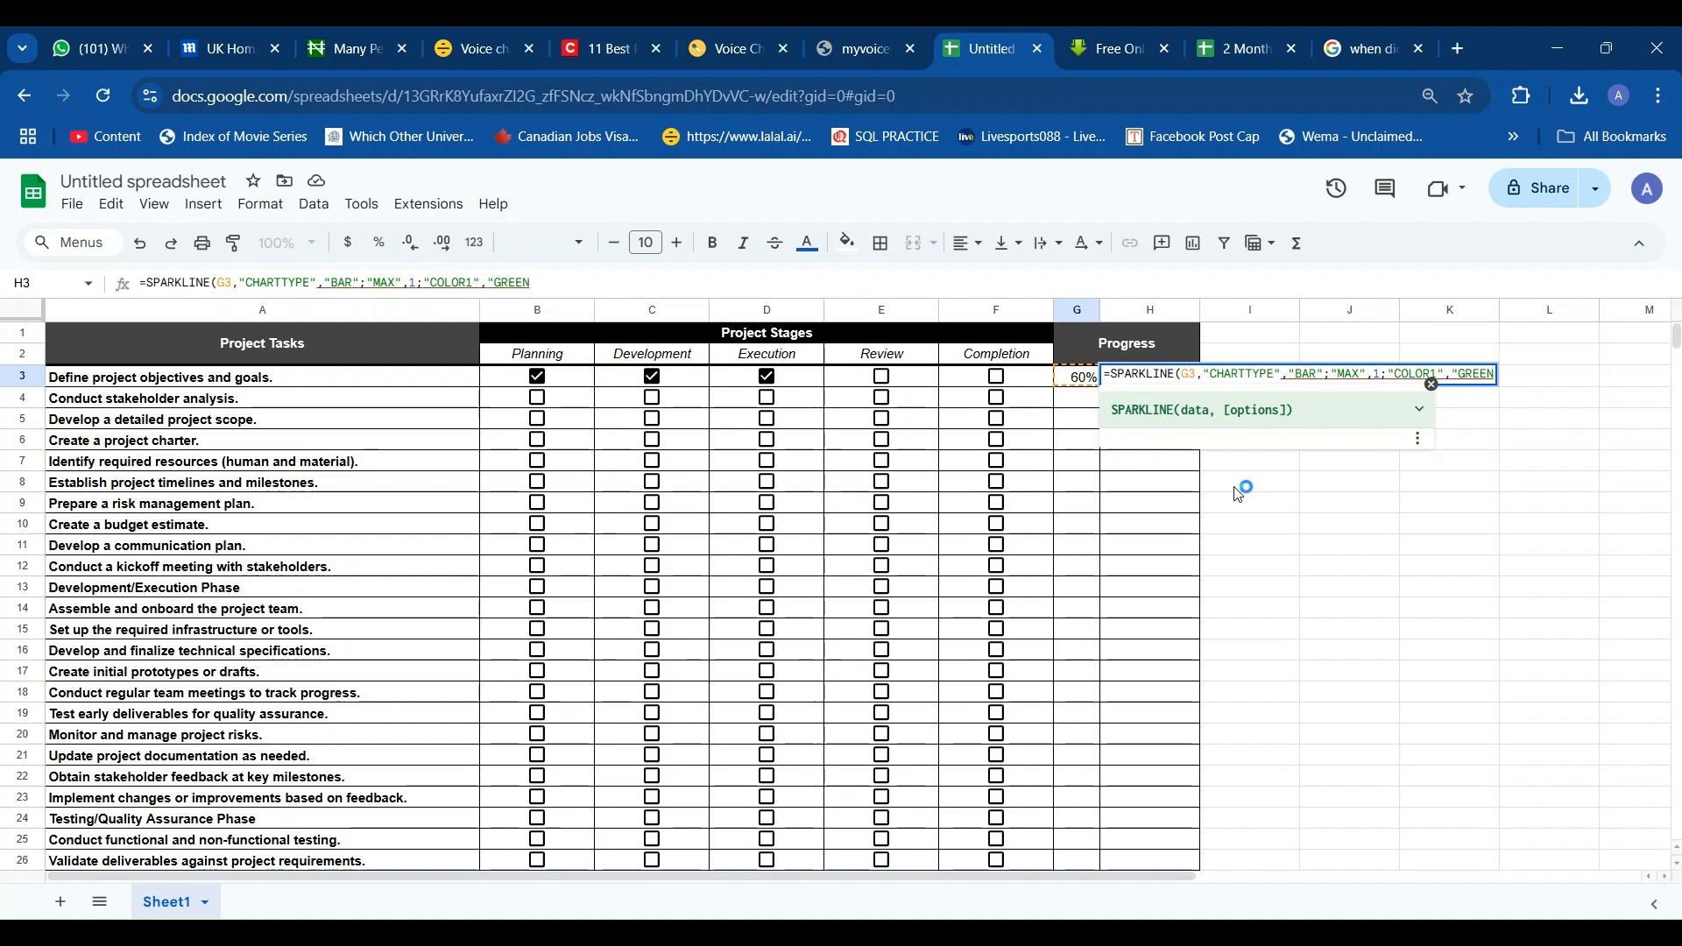
pyautogui.write('"')
pyautogui.click(1205, 376)
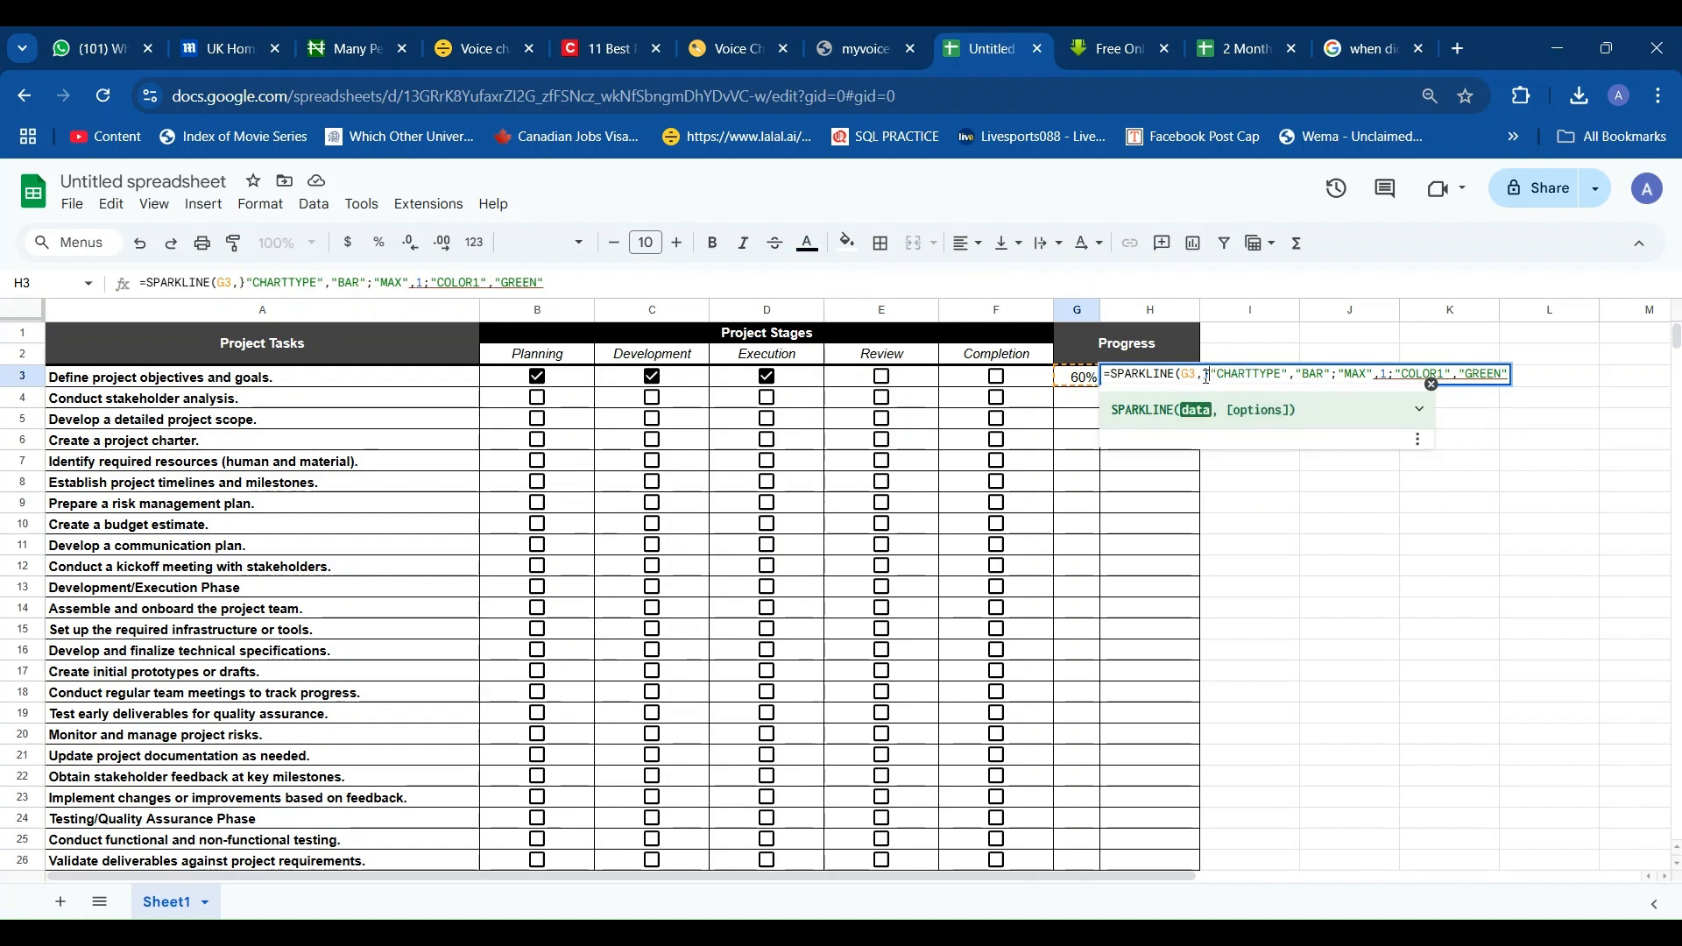
pyautogui.write('{')
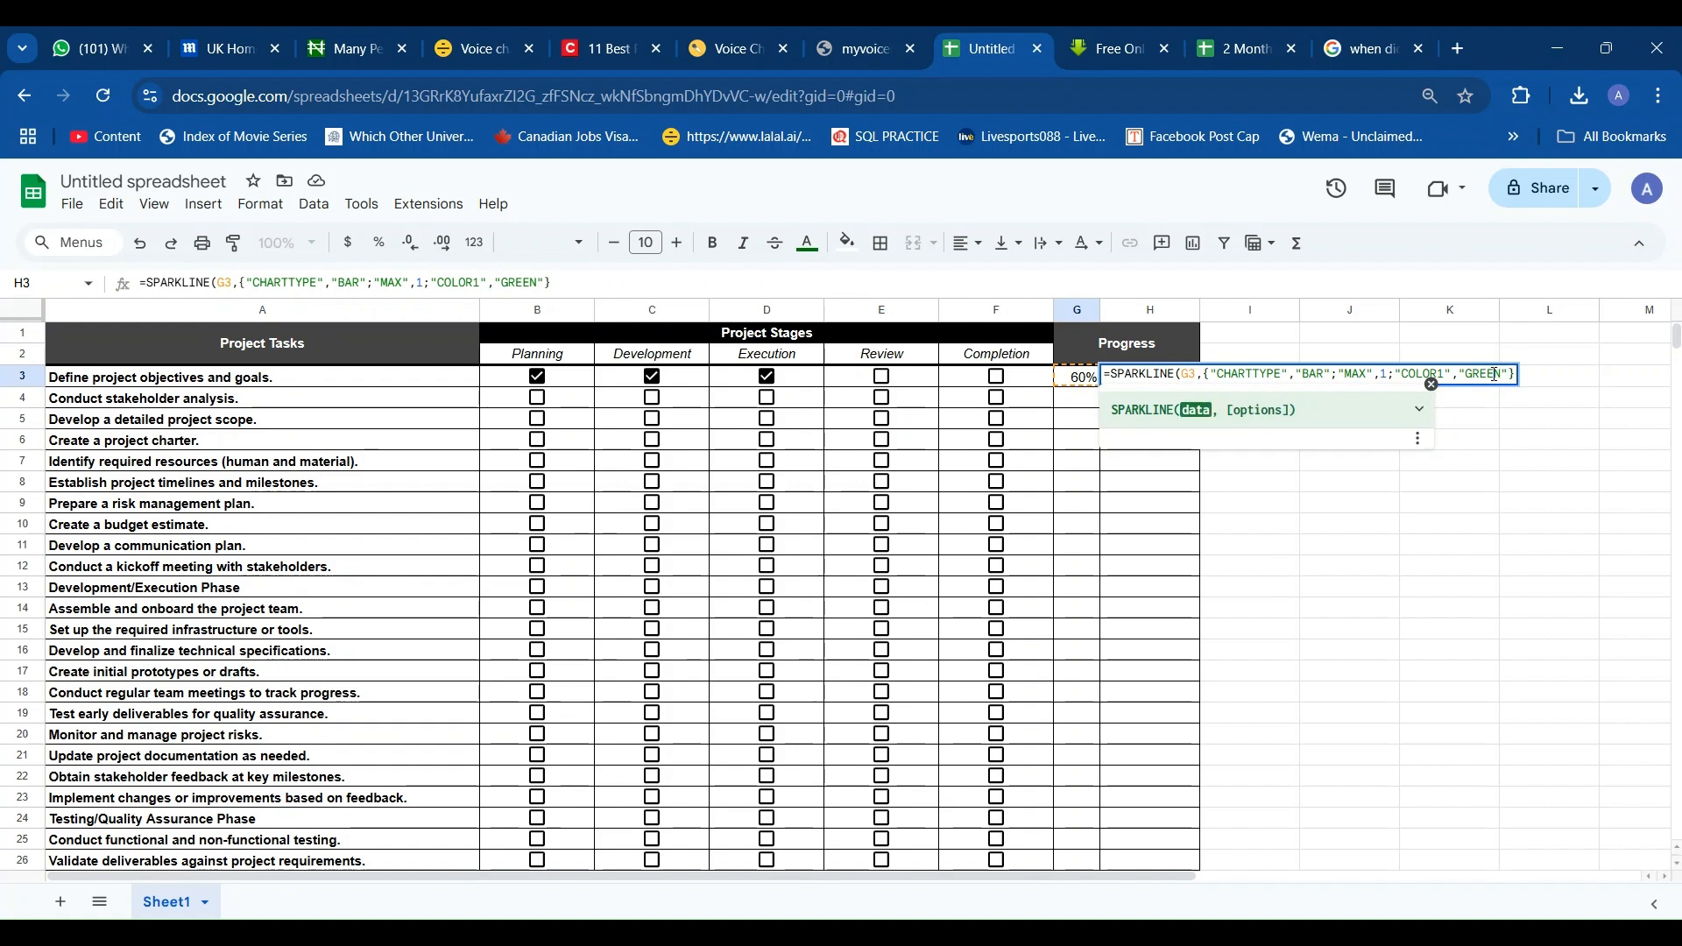
pyautogui.press('Return')
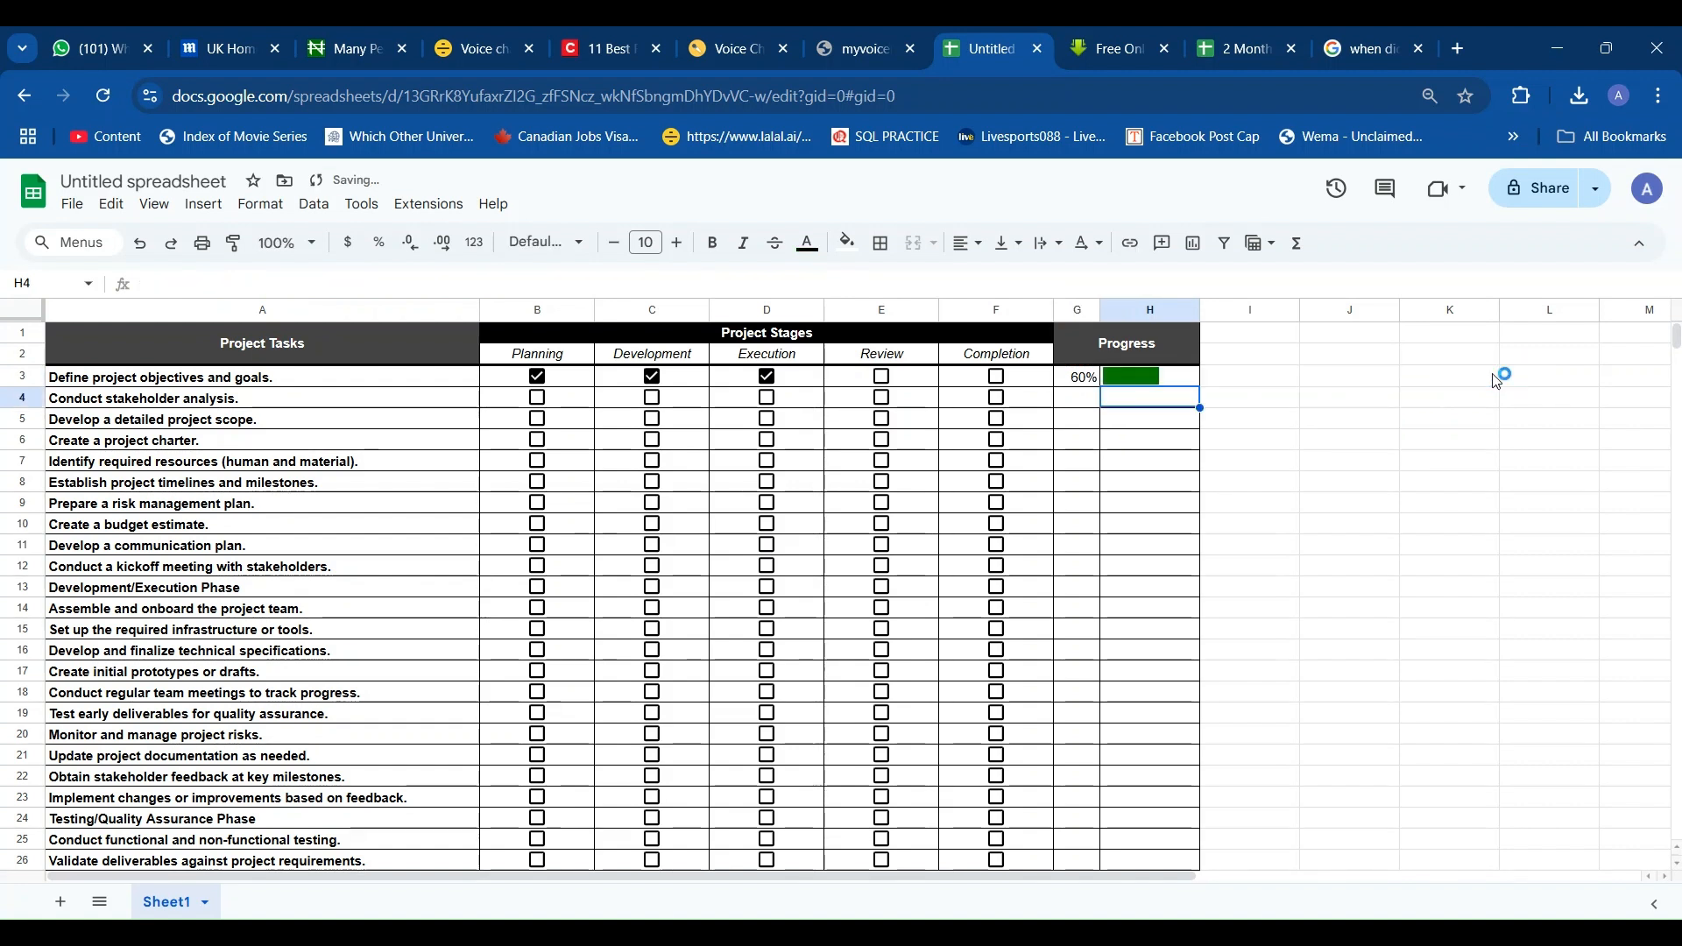
# Fill the percentage and progress bar formulas from G3:H3 down through all task rows.
pyautogui.click(1074, 384)
pyautogui.hotkey('shift', 'Right')
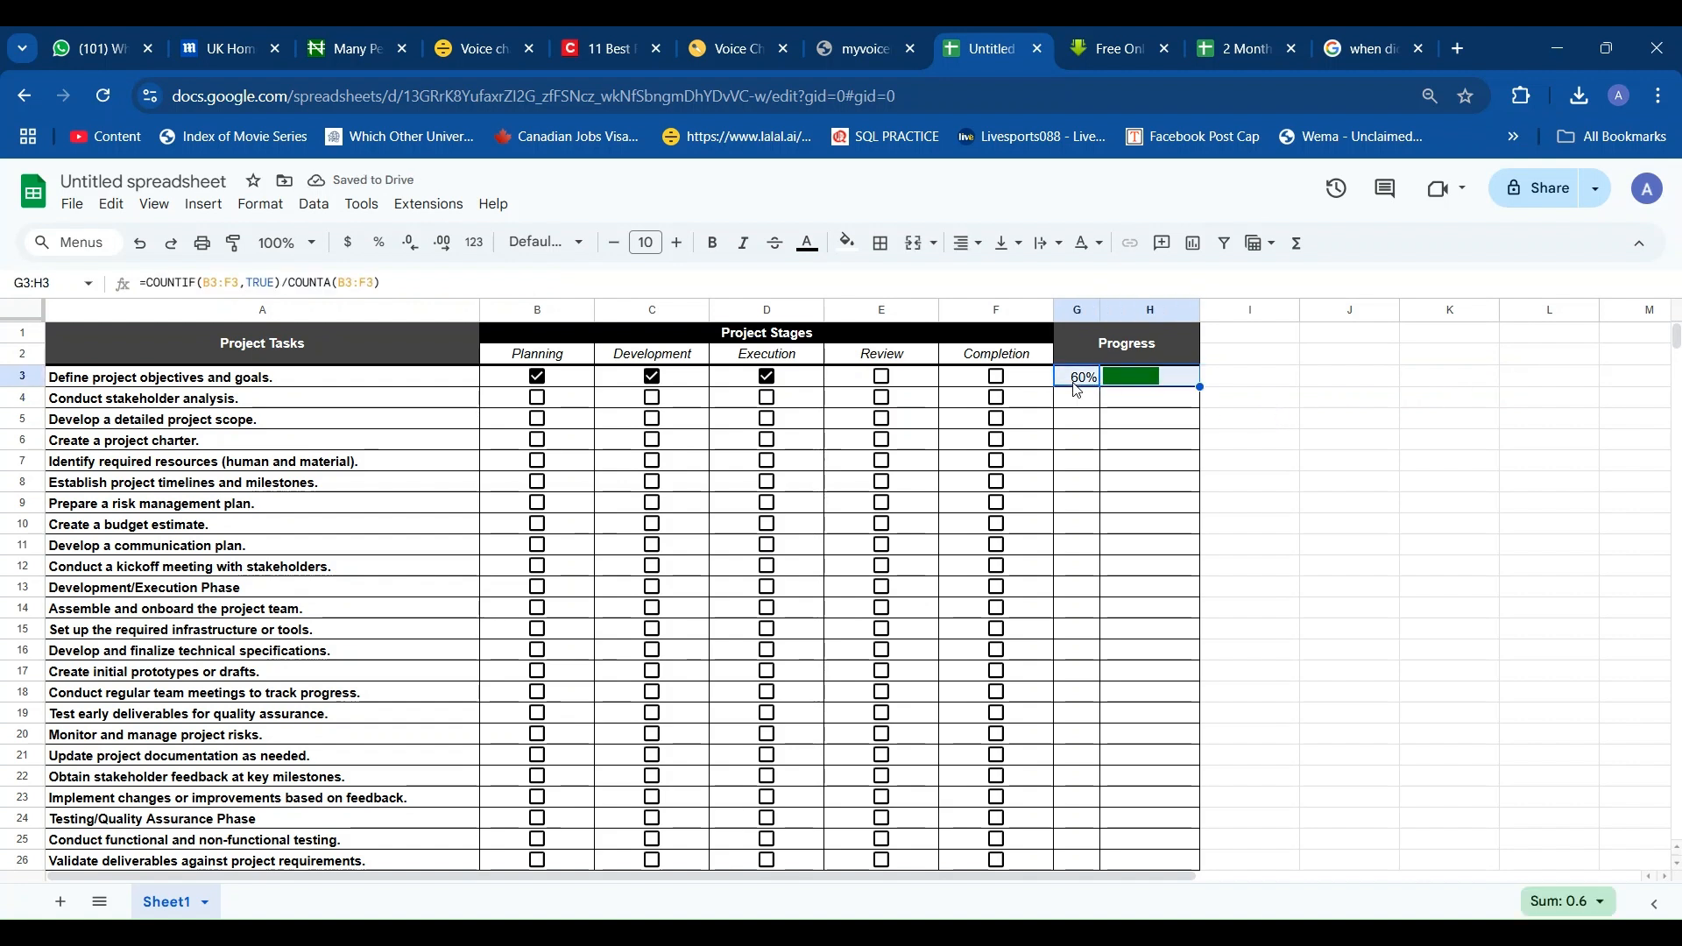
pyautogui.doubleClick(1200, 385)
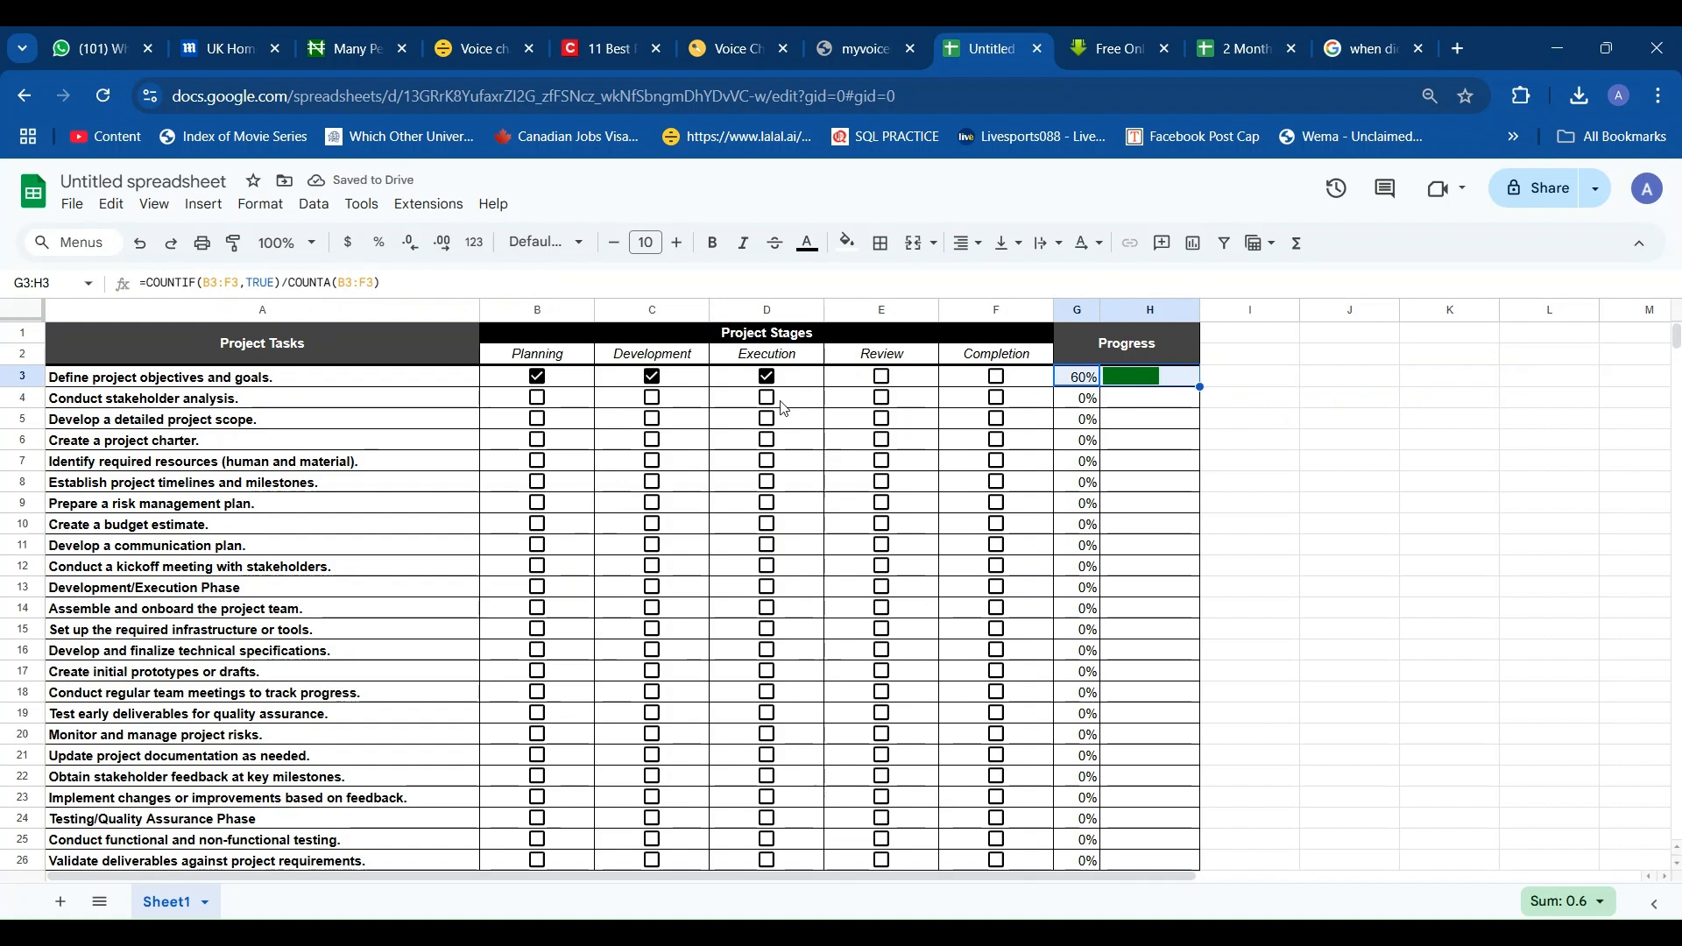
# Tick Planning and Development in row 4, Development in row 8, Development through Review in row 11, and Review in row 10.
pyautogui.click(539, 401)
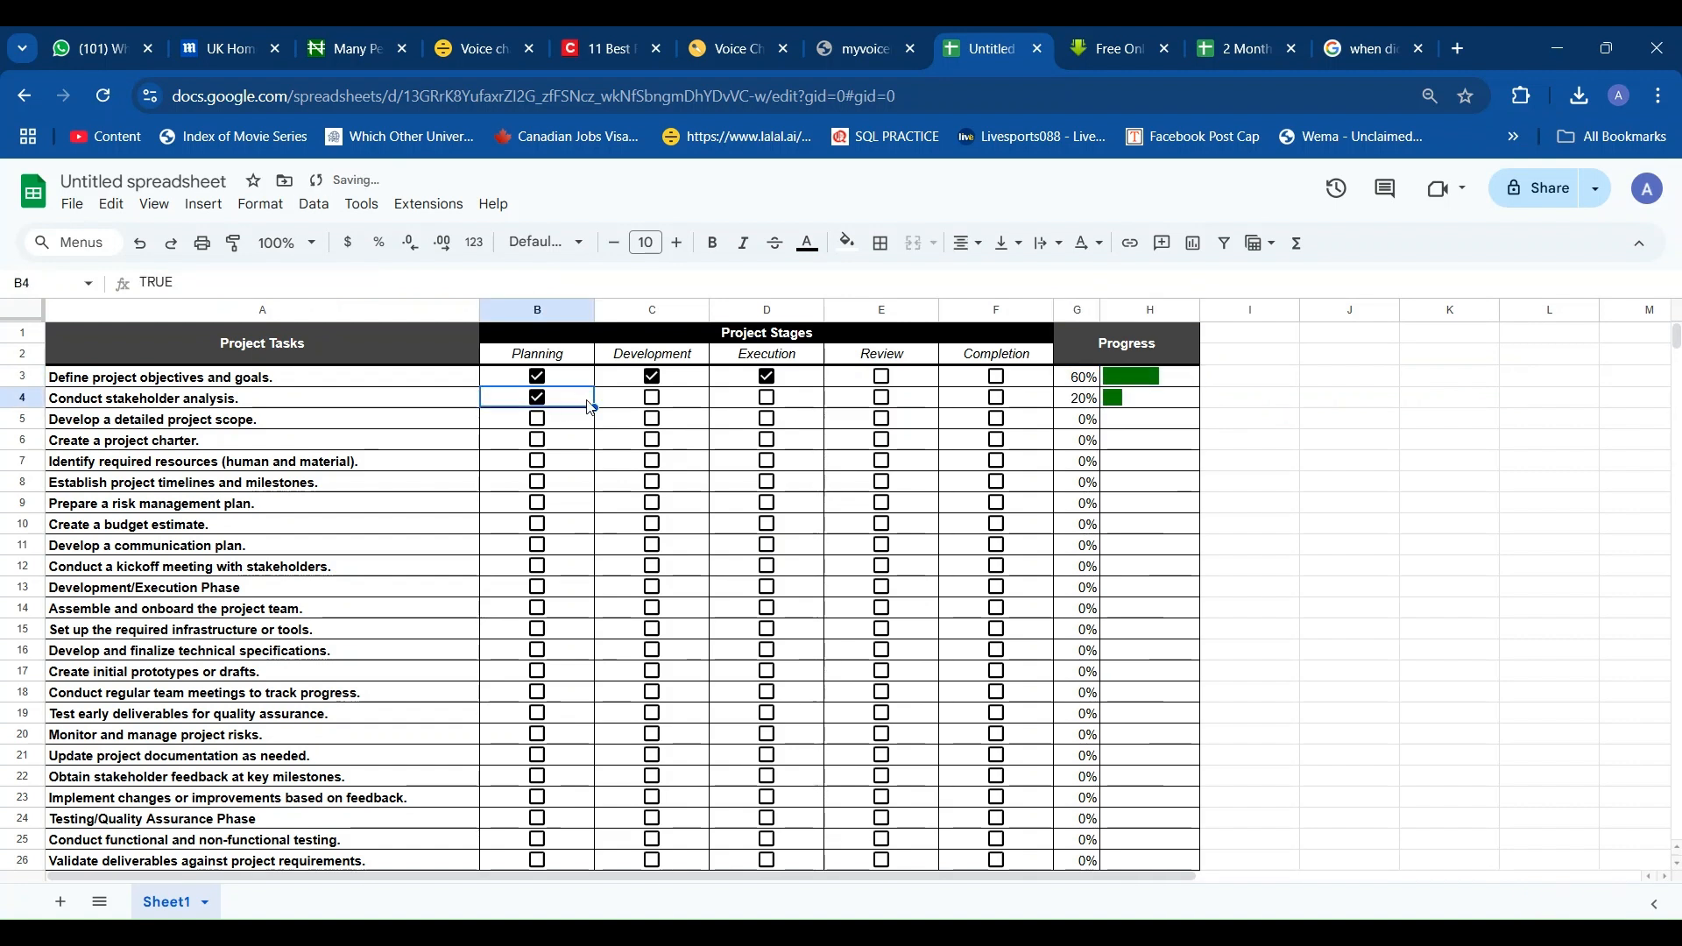
pyautogui.click(653, 399)
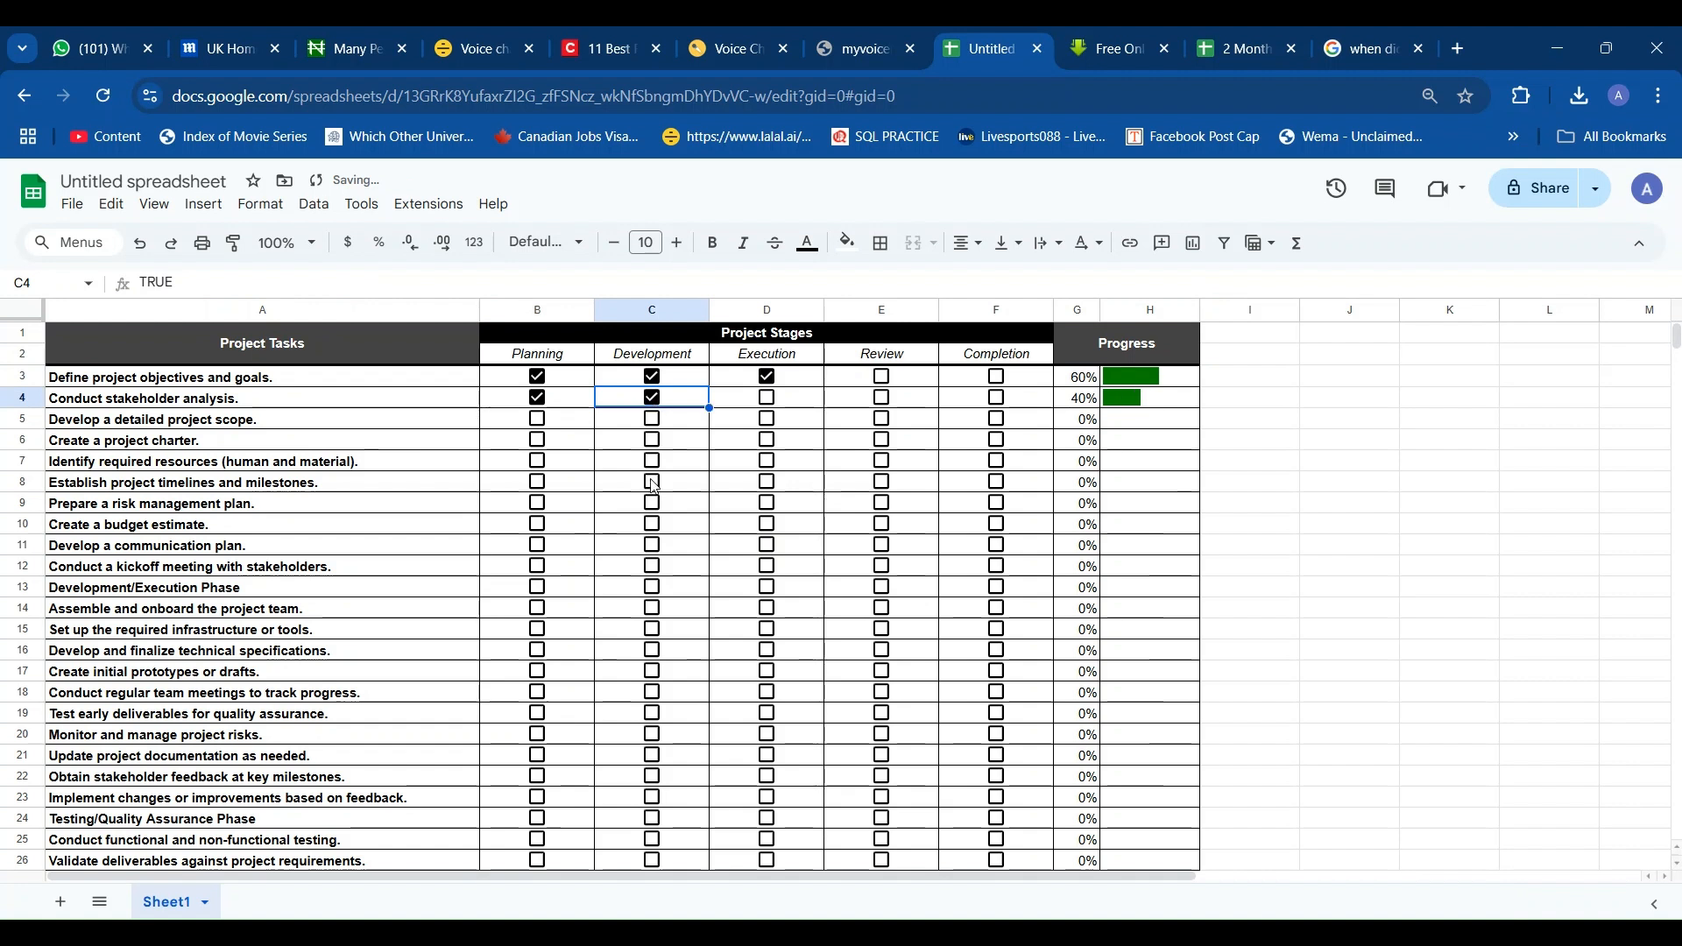
pyautogui.click(654, 484)
pyautogui.click(653, 545)
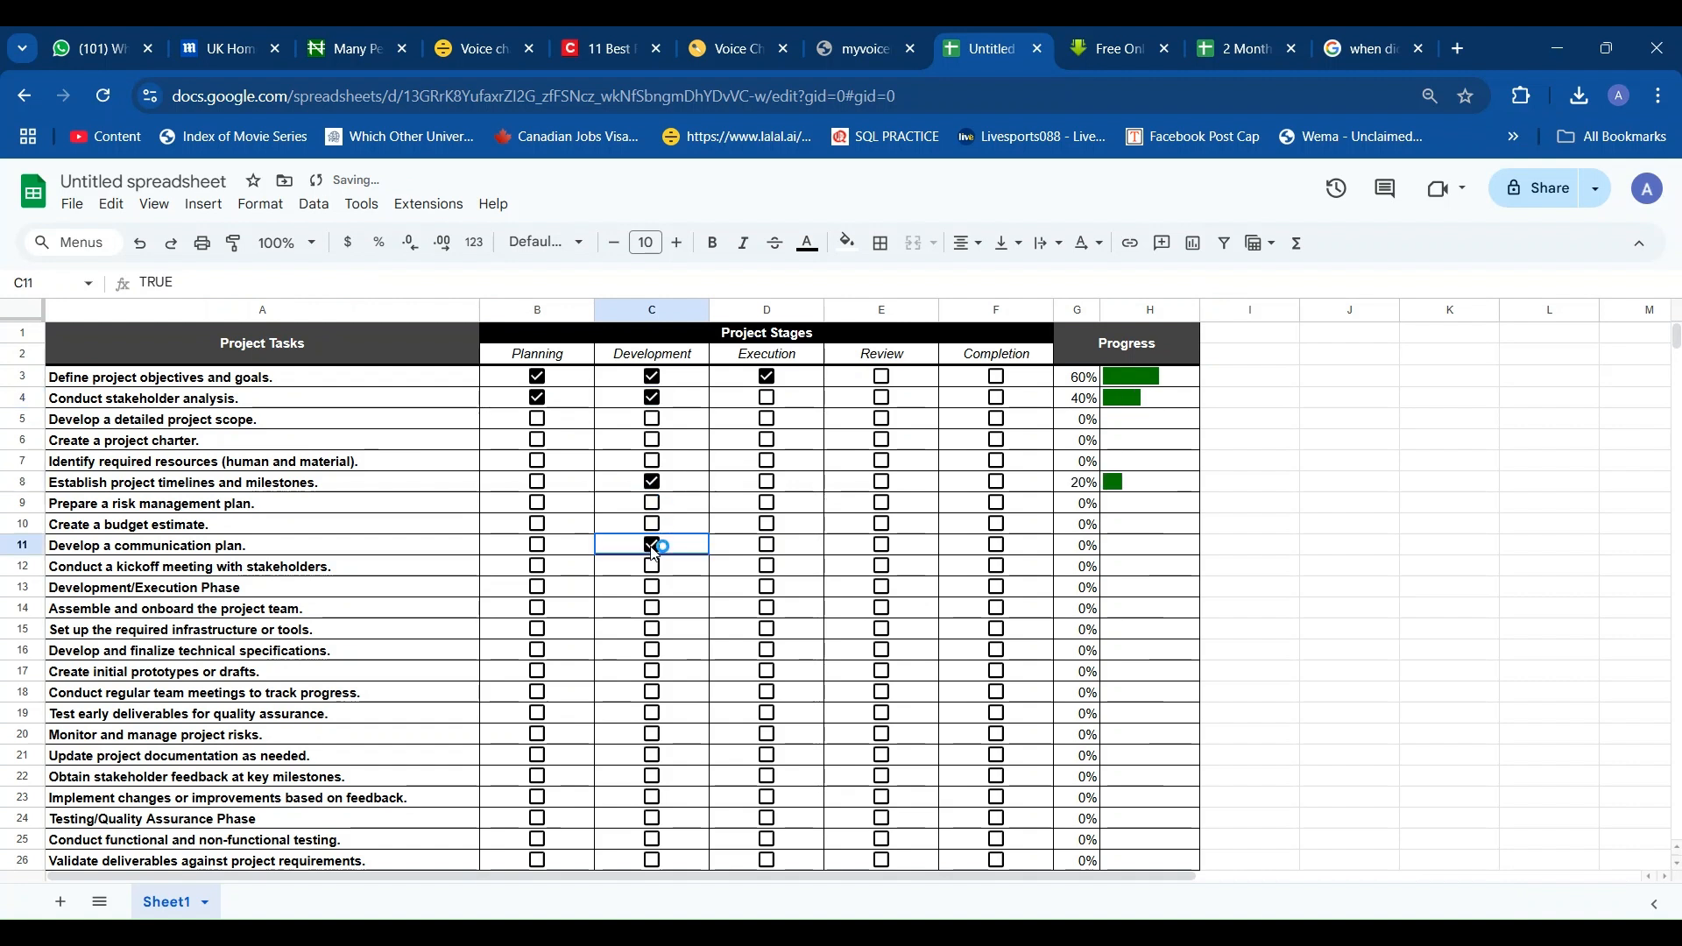
pyautogui.click(767, 546)
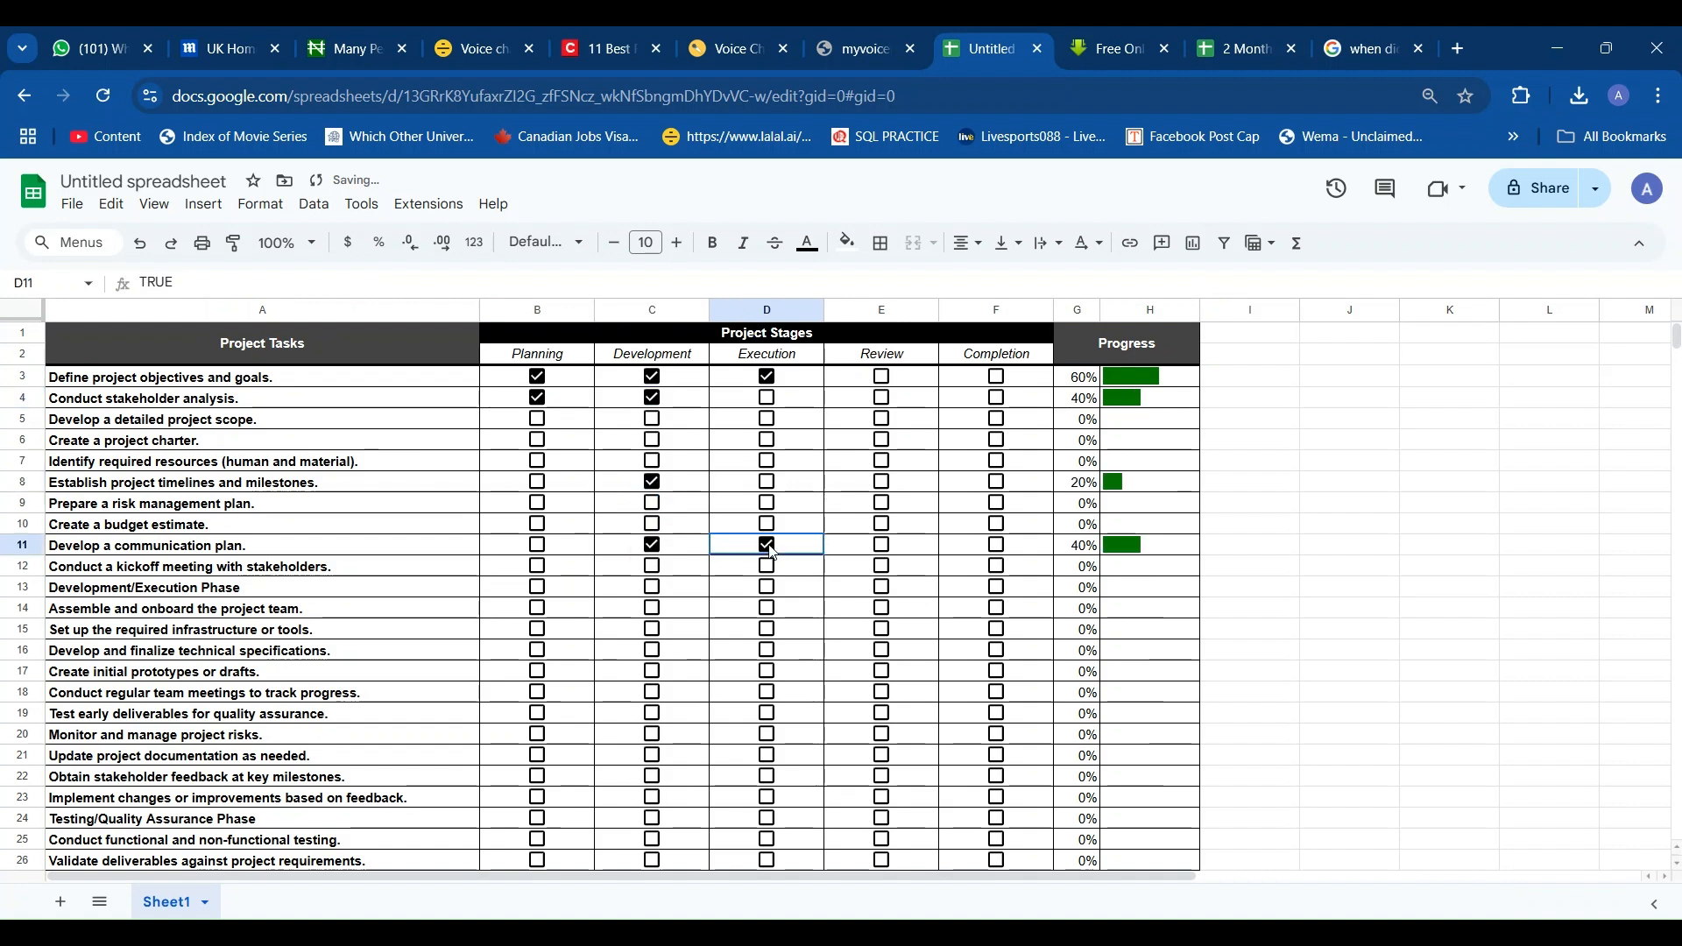
pyautogui.click(883, 545)
pyautogui.click(883, 524)
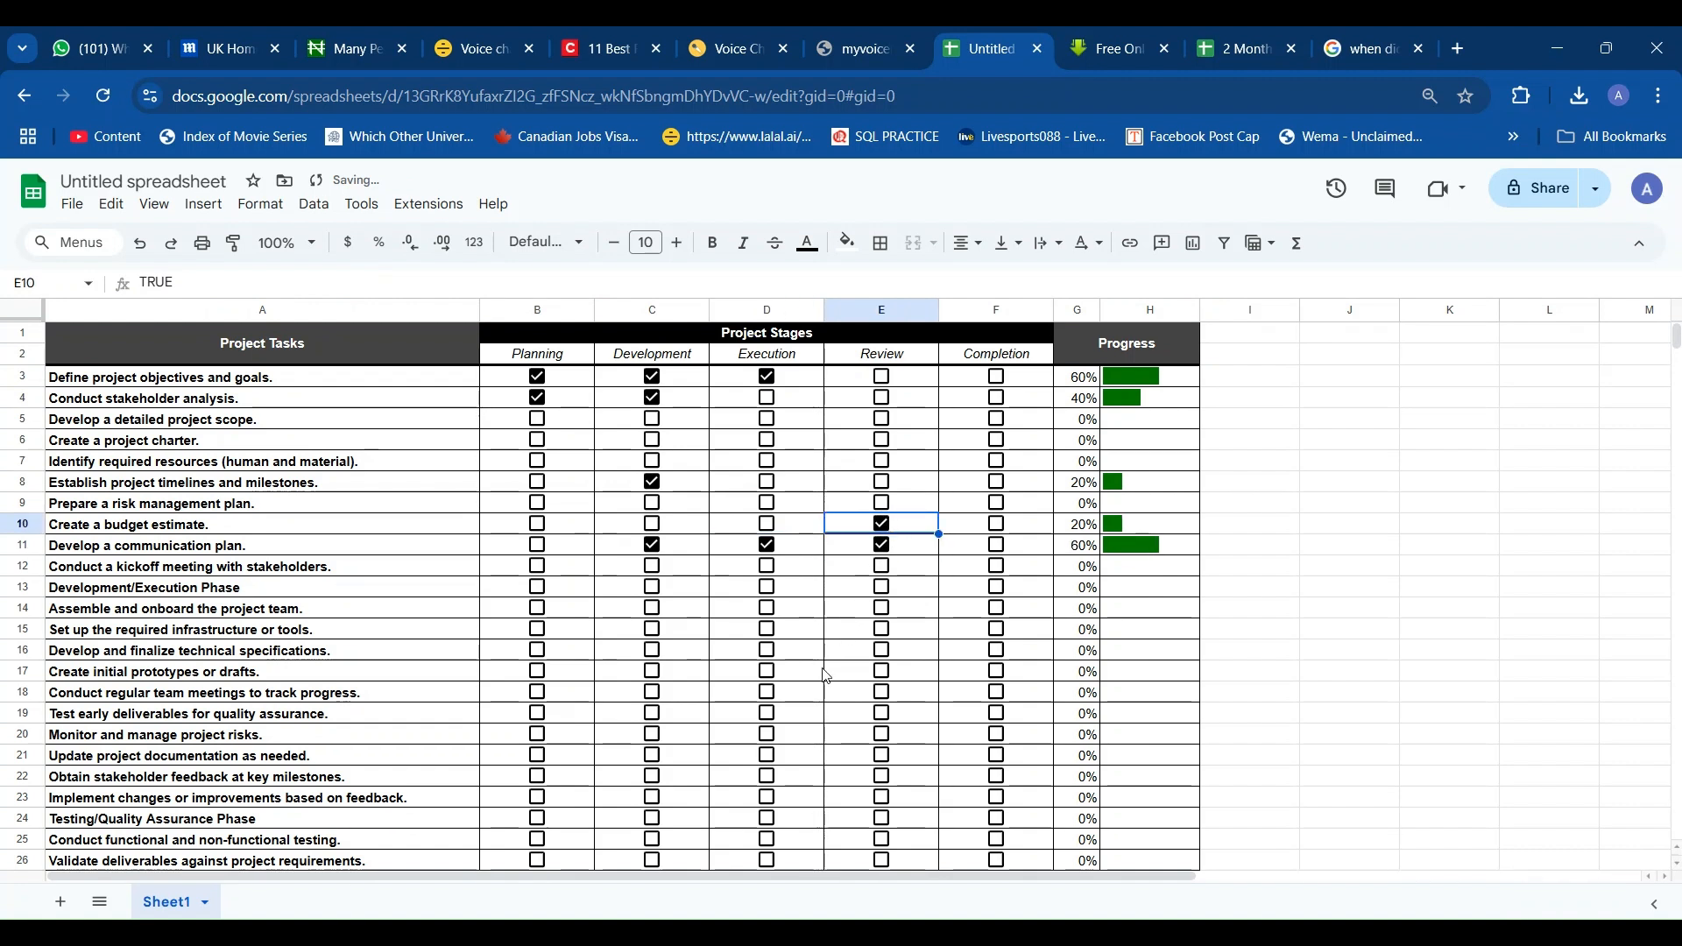
# Tick Planning and Development for the tasks in rows 16 to 18, plus Execution in row 18.
pyautogui.click(770, 694)
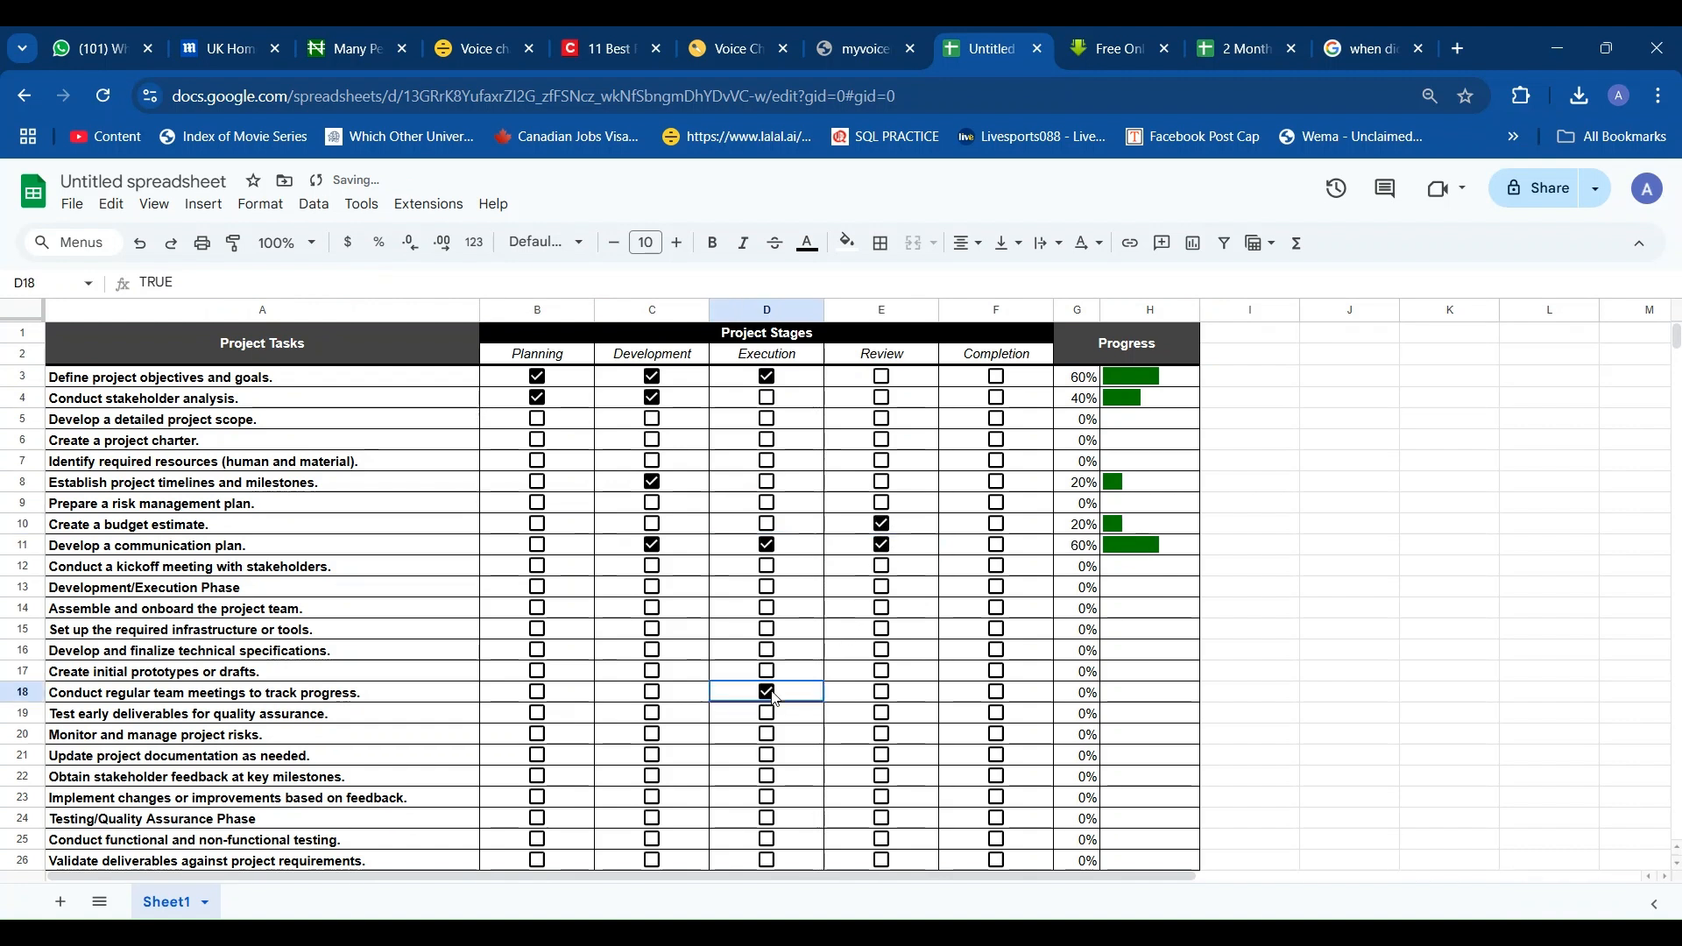
pyautogui.click(655, 694)
pyautogui.click(655, 672)
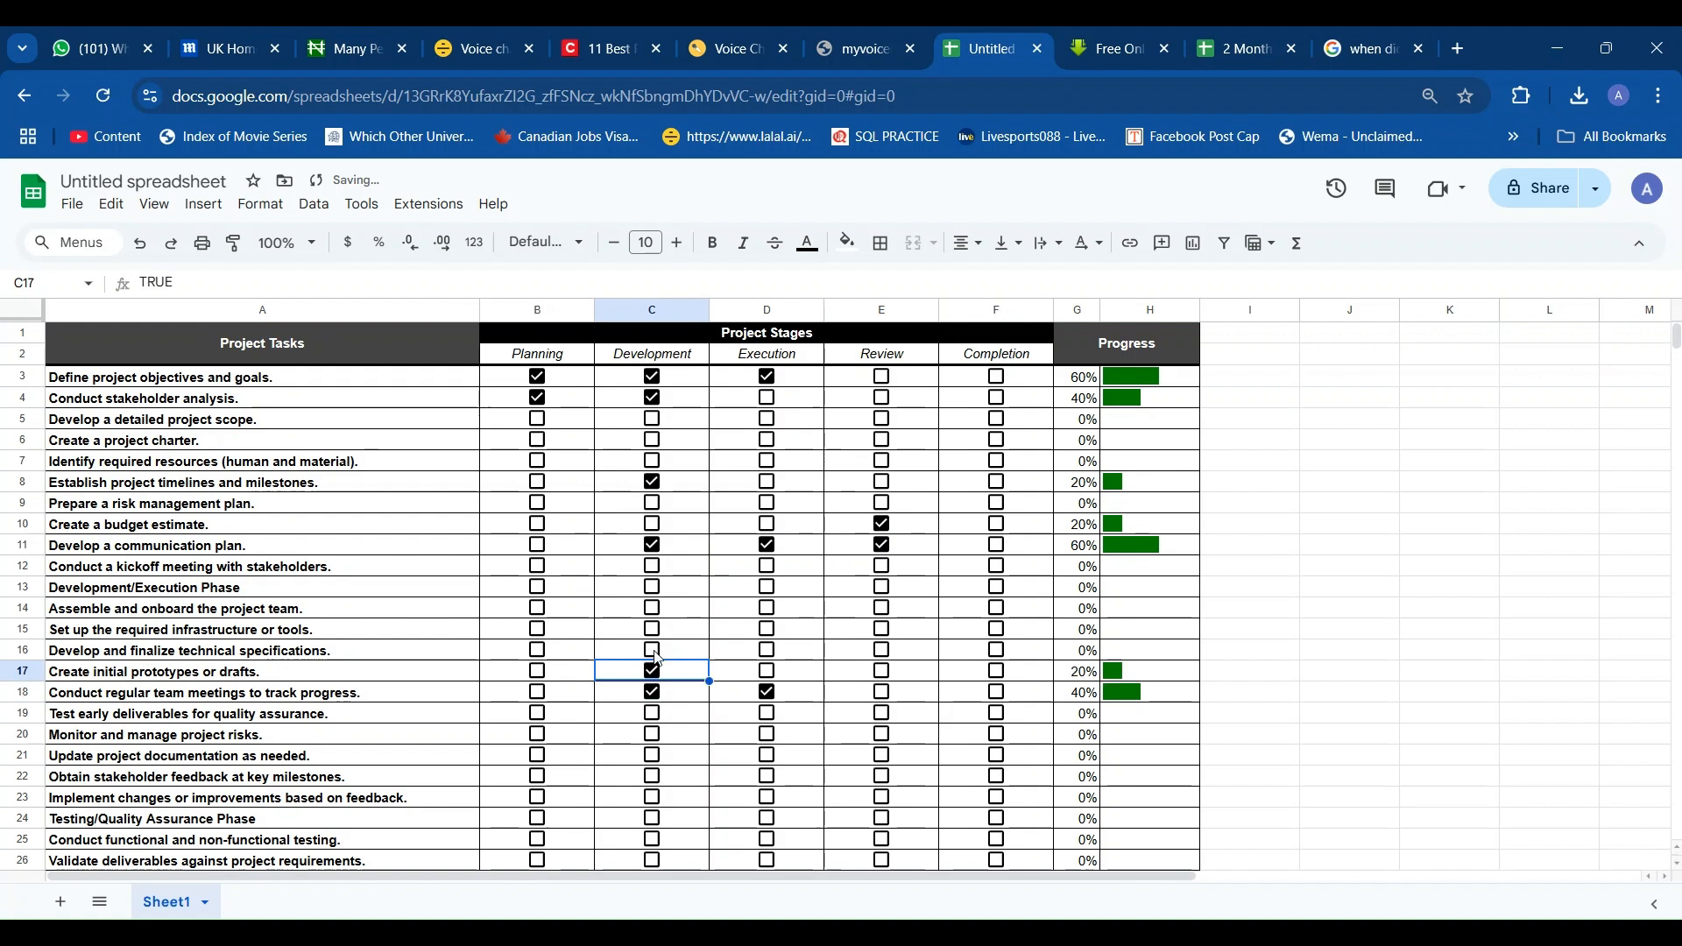
pyautogui.click(652, 651)
pyautogui.click(538, 650)
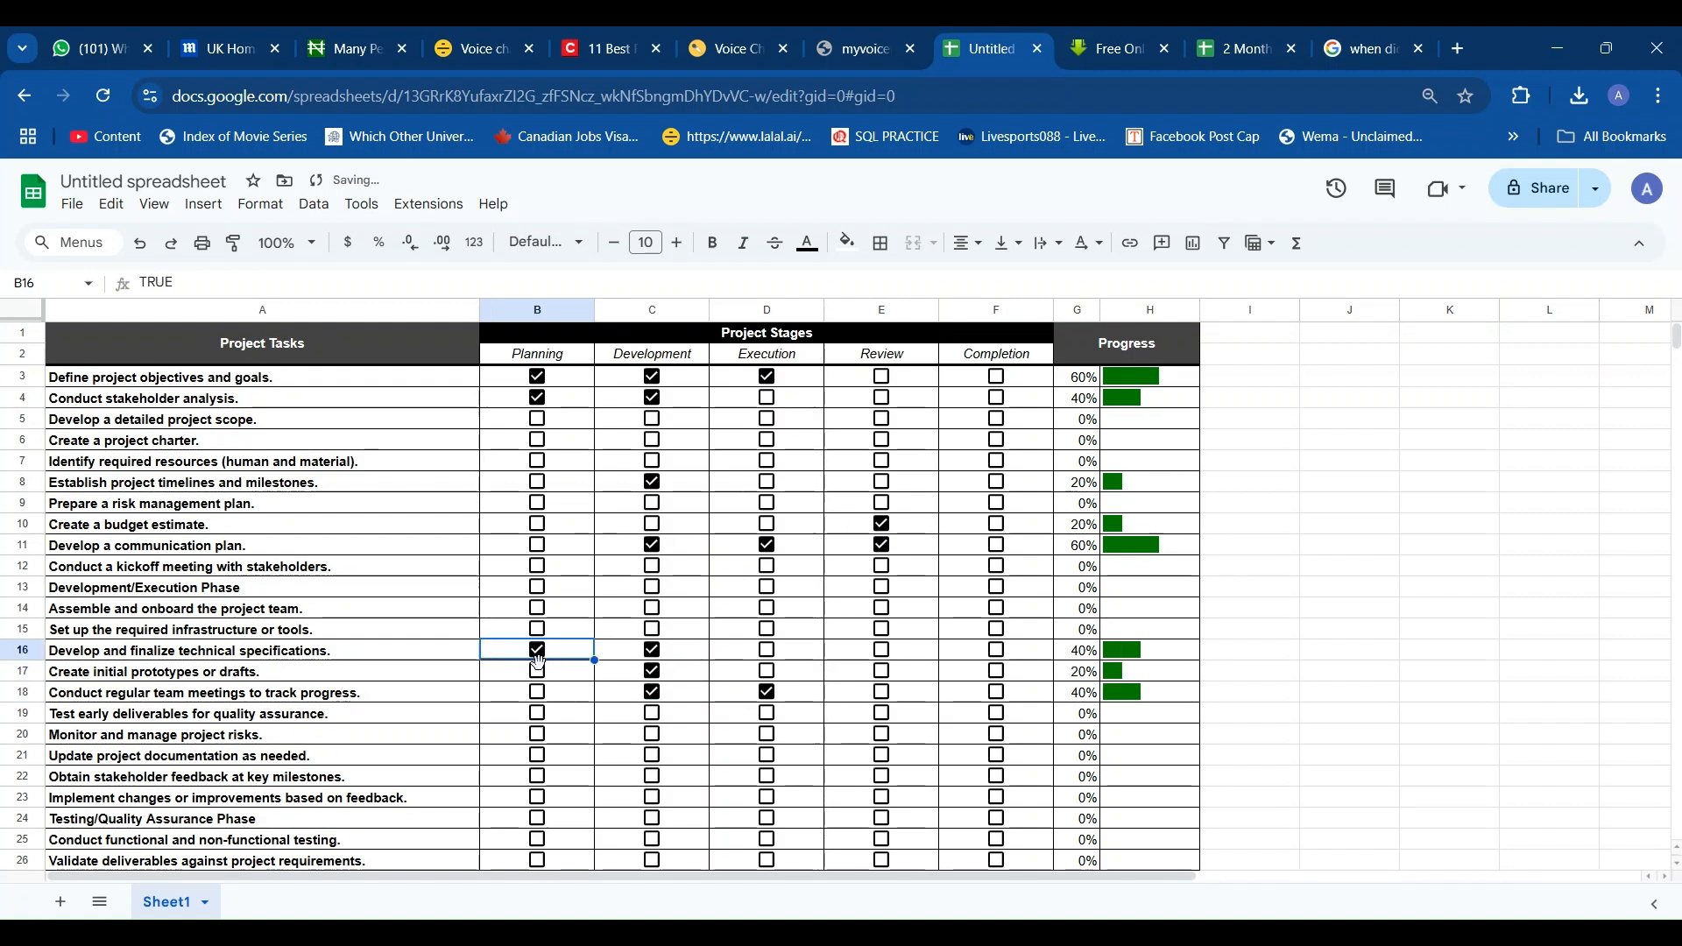
pyautogui.click(541, 672)
pyautogui.click(540, 694)
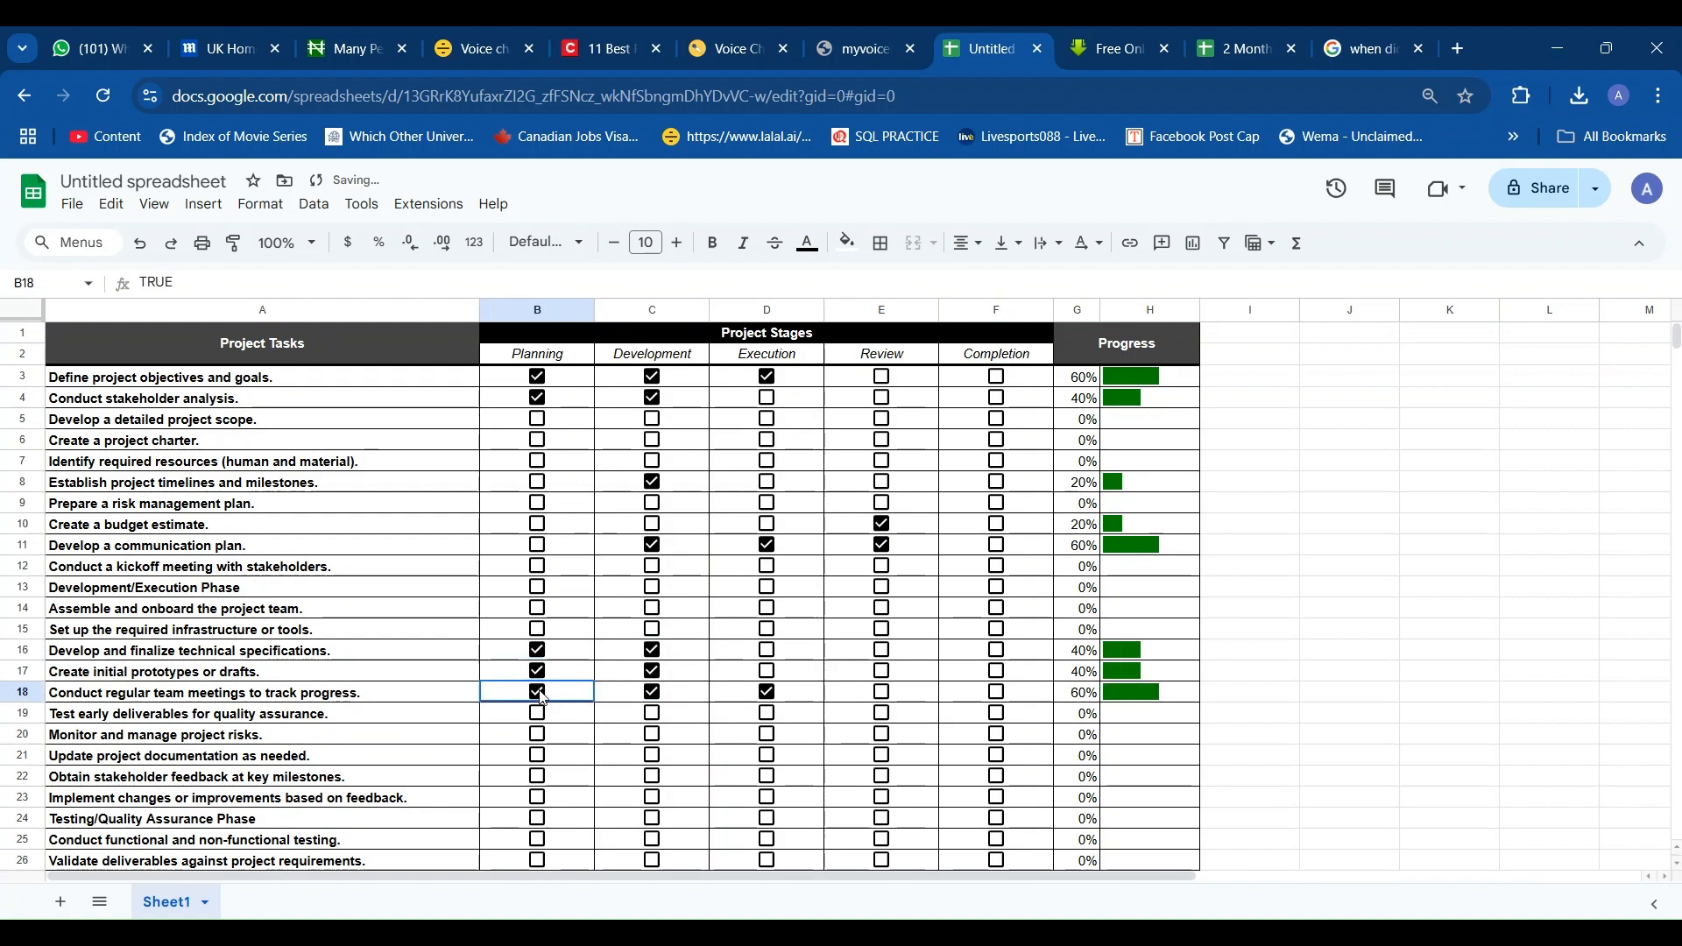
# Tick Execution and Review in row 22, and Review in rows 19 and 16.
pyautogui.click(768, 777)
pyautogui.click(883, 777)
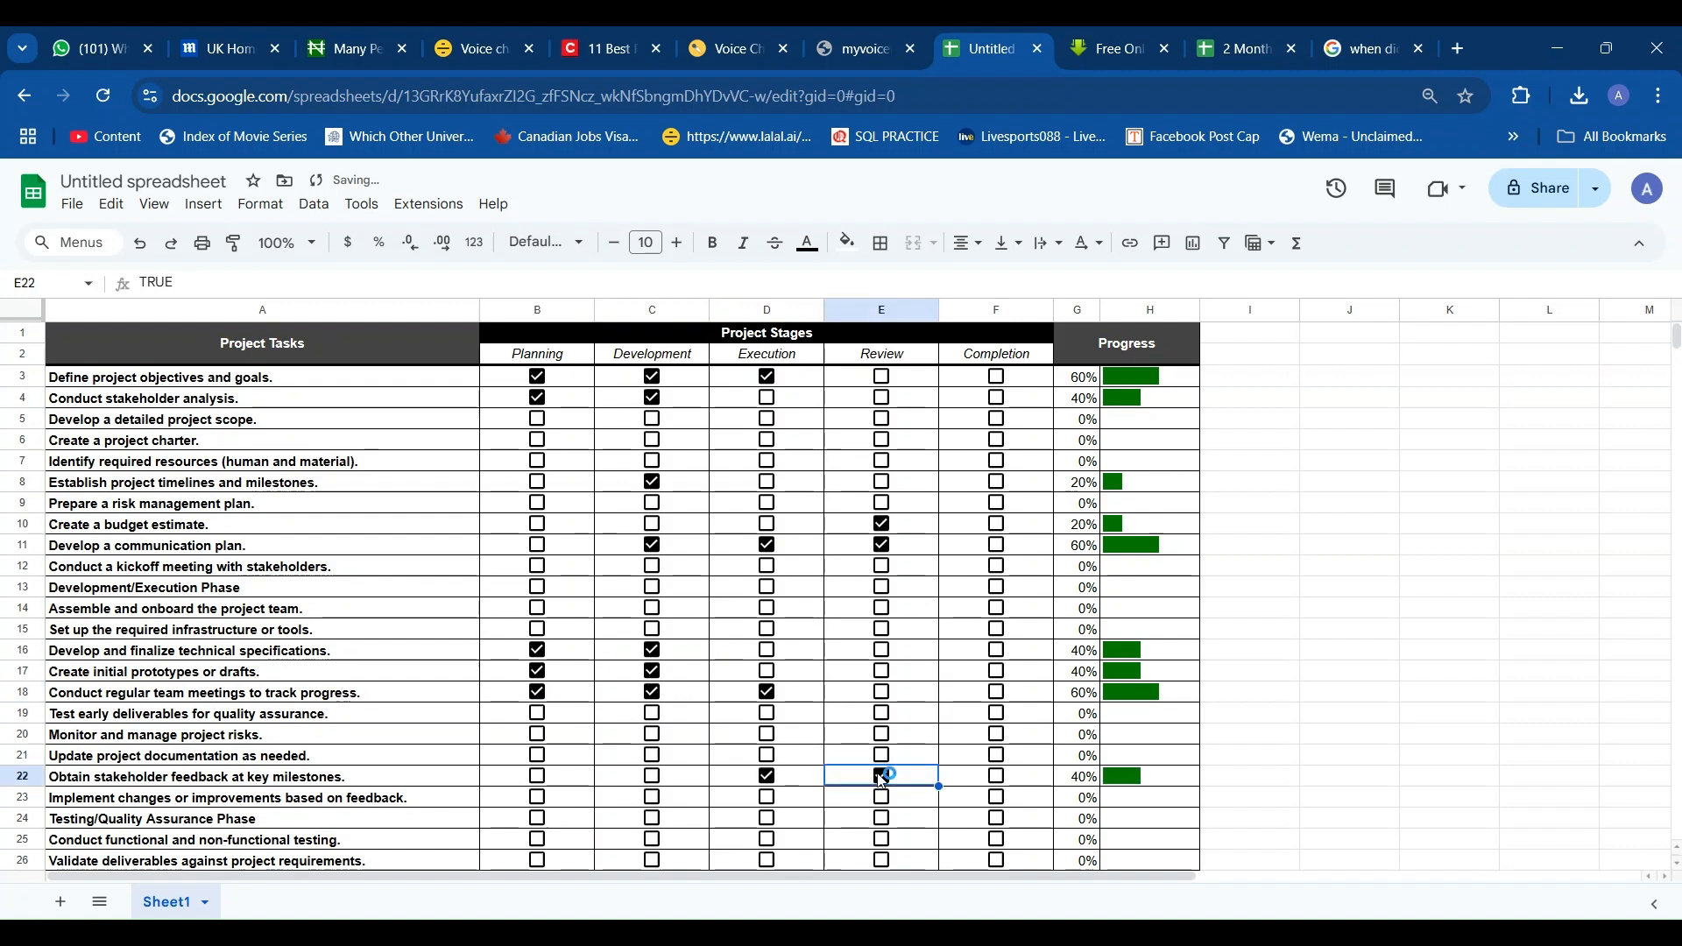
pyautogui.click(882, 716)
pyautogui.click(883, 652)
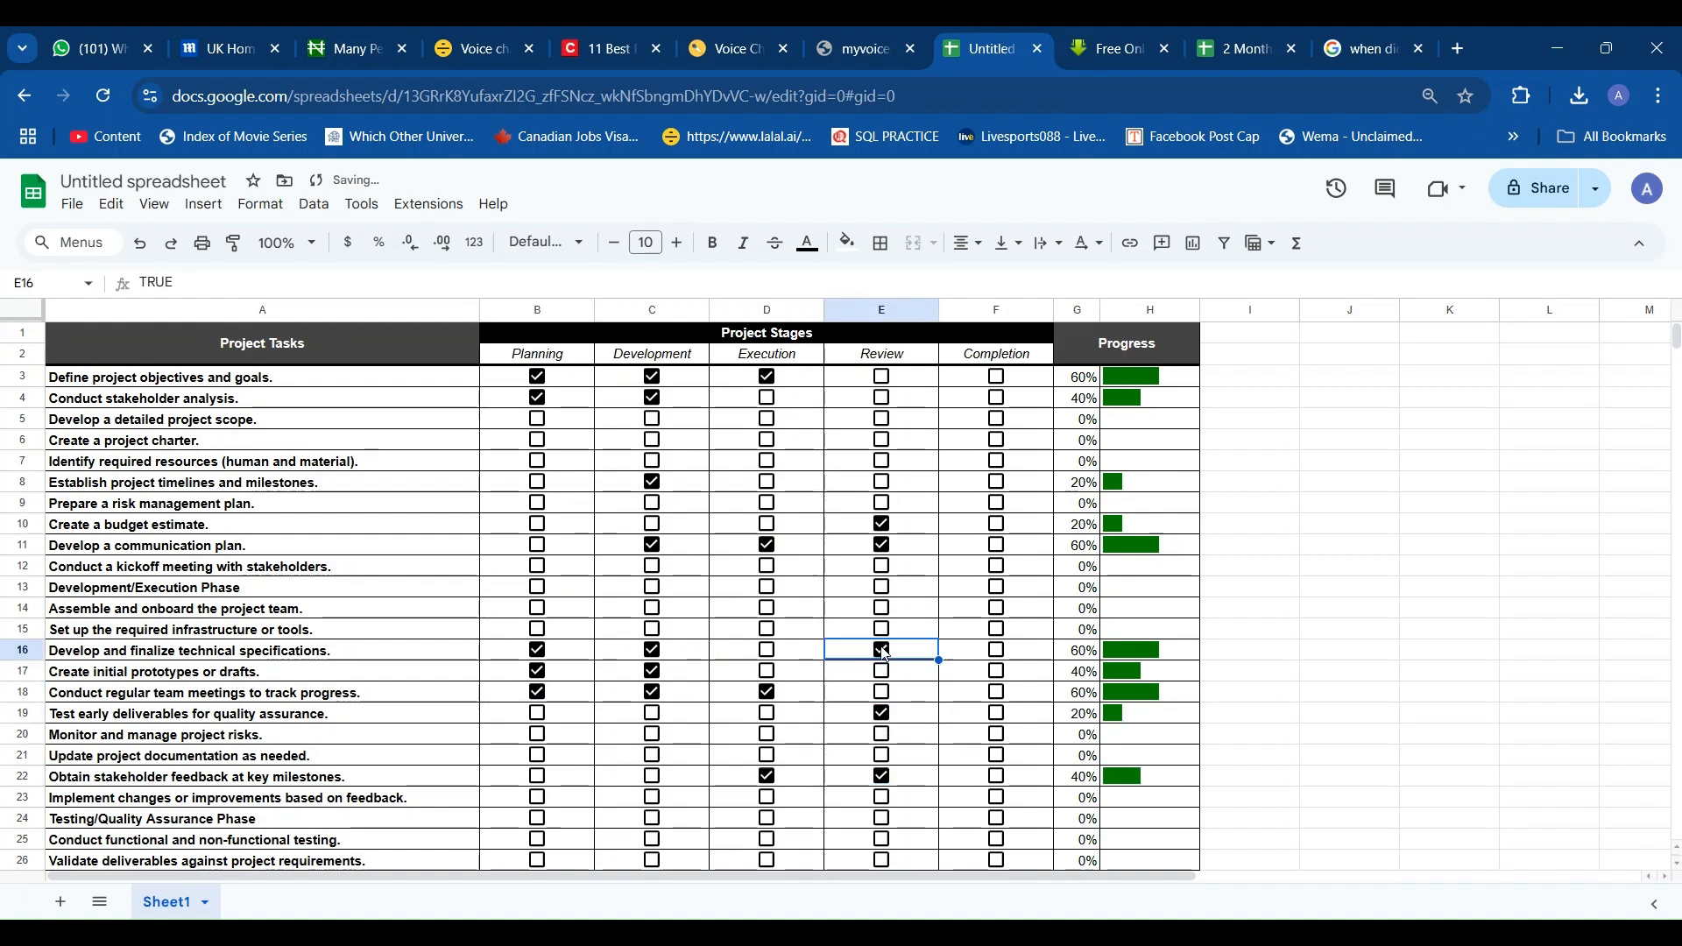